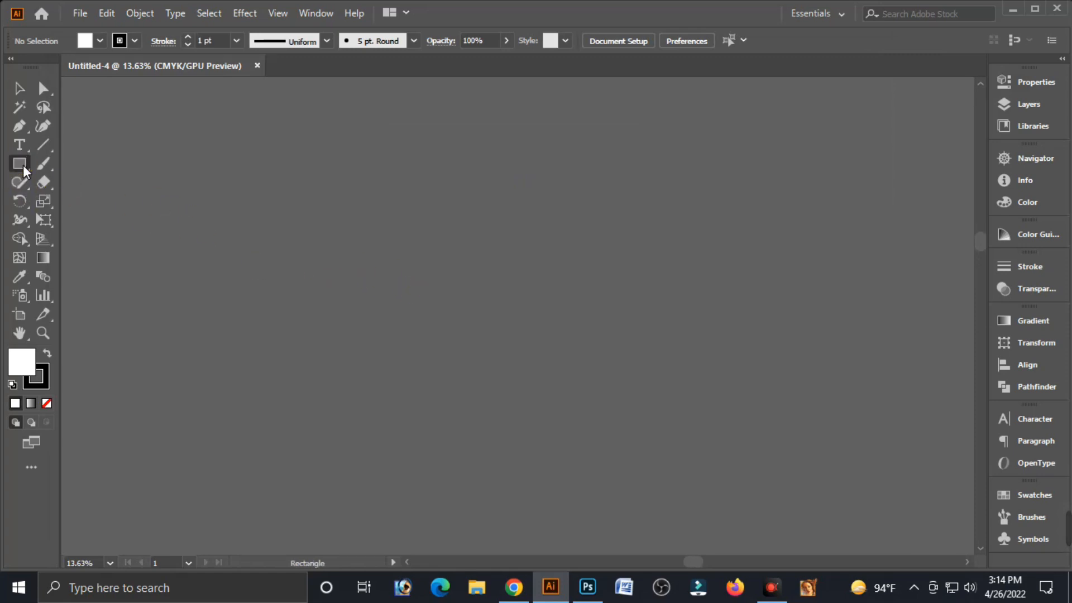
Create a rectangle 24 in wide and 36 in high and move it to the middle of the workspace.
{"action": "left_click", "coordinate": [373, 280]}
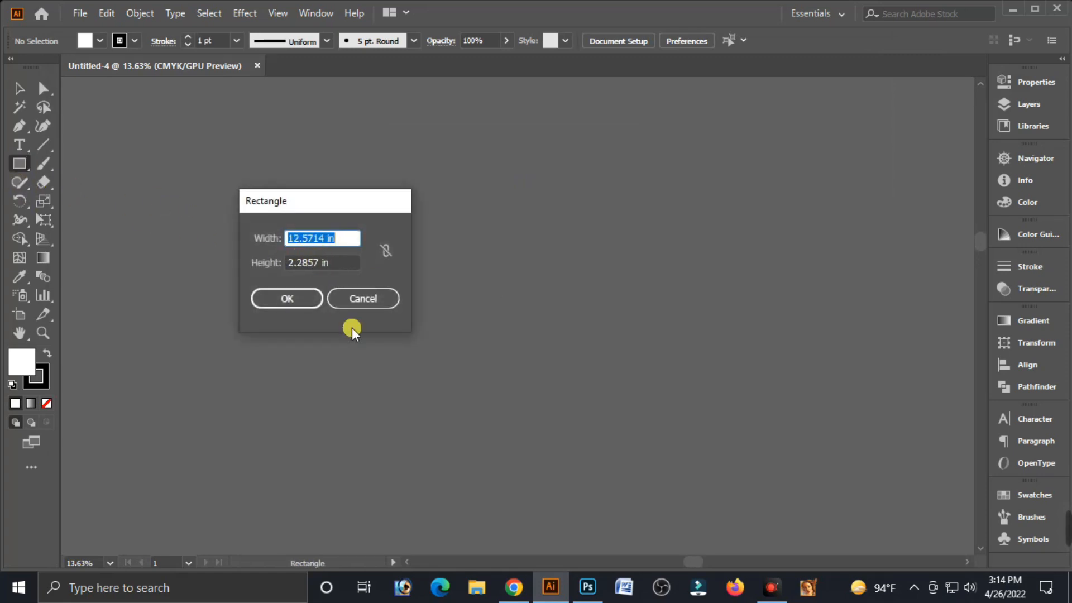
{"action": "type", "text": "24"}
{"action": "key", "text": "Tab"}
{"action": "type", "text": "36"}
{"action": "key", "text": "Tab"}
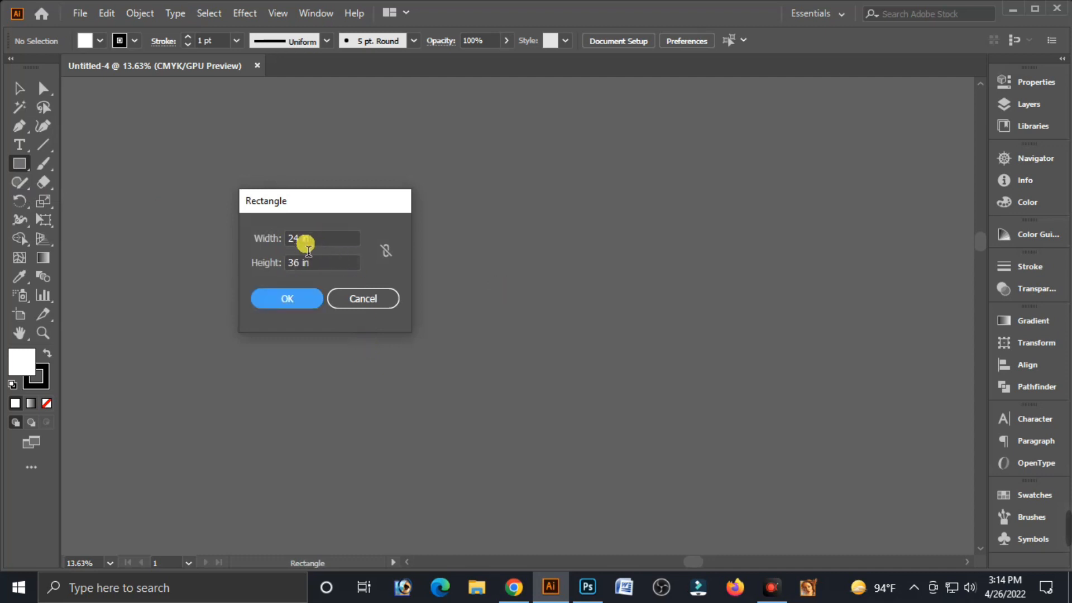
{"action": "left_click", "coordinate": [290, 300]}
{"action": "left_click", "coordinate": [19, 88]}
{"action": "left_click", "coordinate": [599, 414]}
{"action": "left_click_drag", "start_coordinate": [599, 414], "coordinate": [492, 279]}
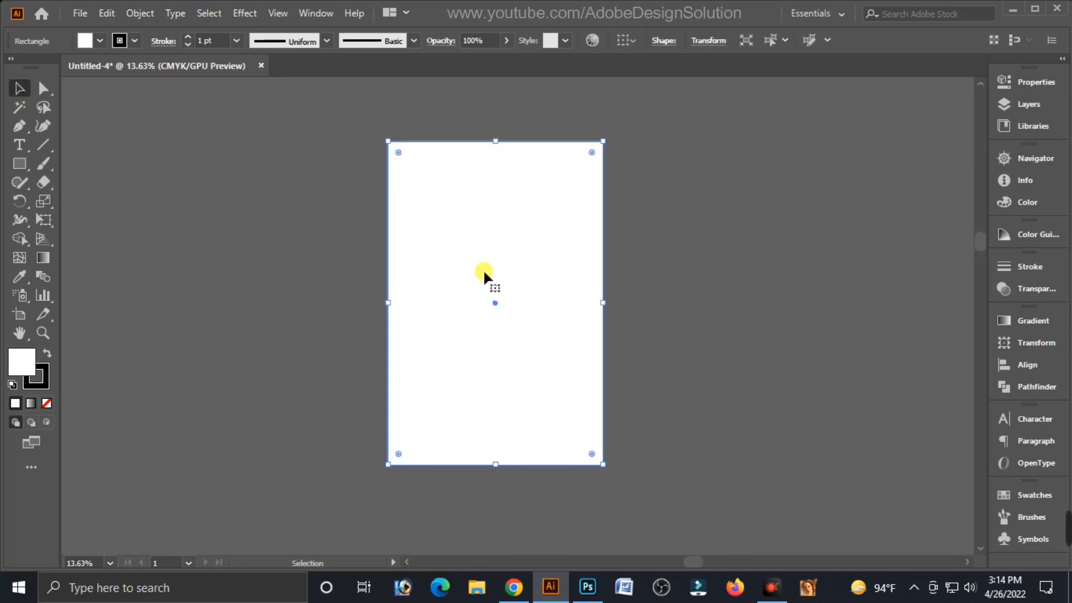
Remove the rectangle's stroke and give it a white-to-black radial gradient fill.
{"action": "left_click", "coordinate": [46, 384]}
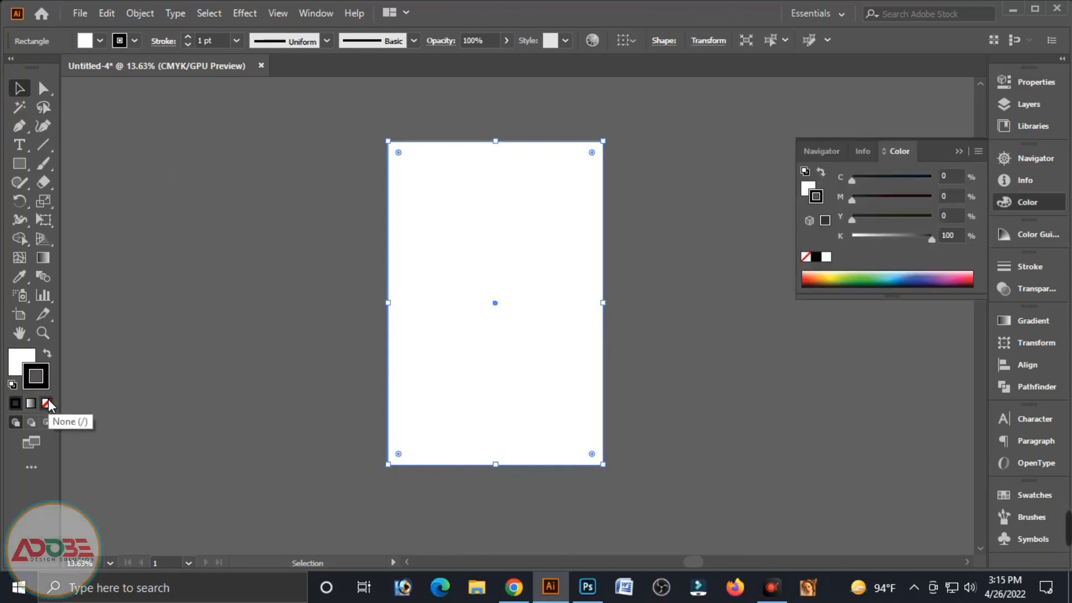
{"action": "left_click", "coordinate": [46, 403]}
{"action": "left_click", "coordinate": [15, 360]}
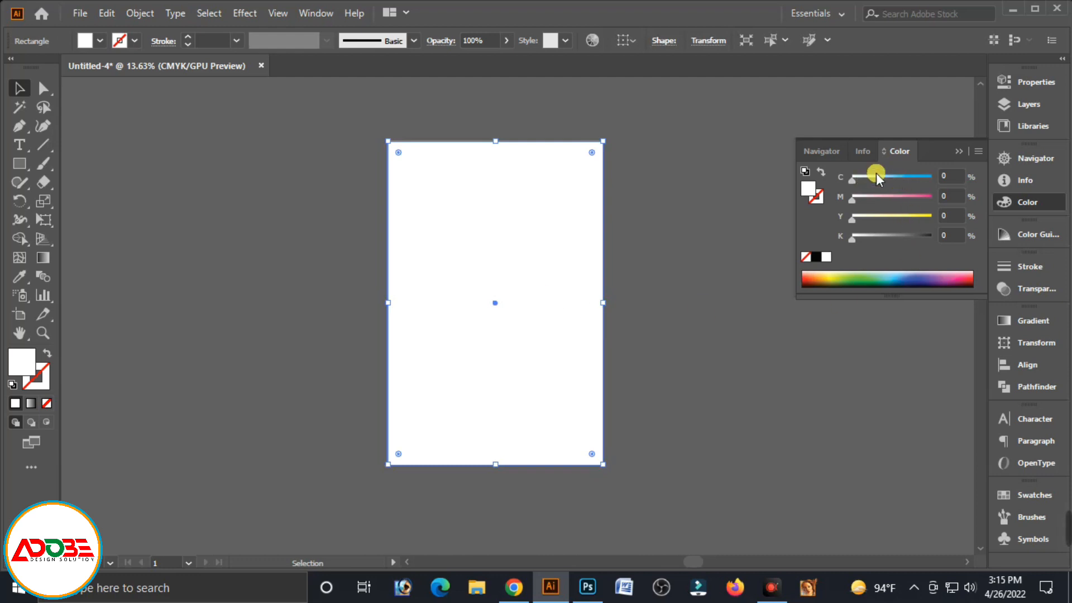
{"action": "left_click", "coordinate": [1030, 323]}
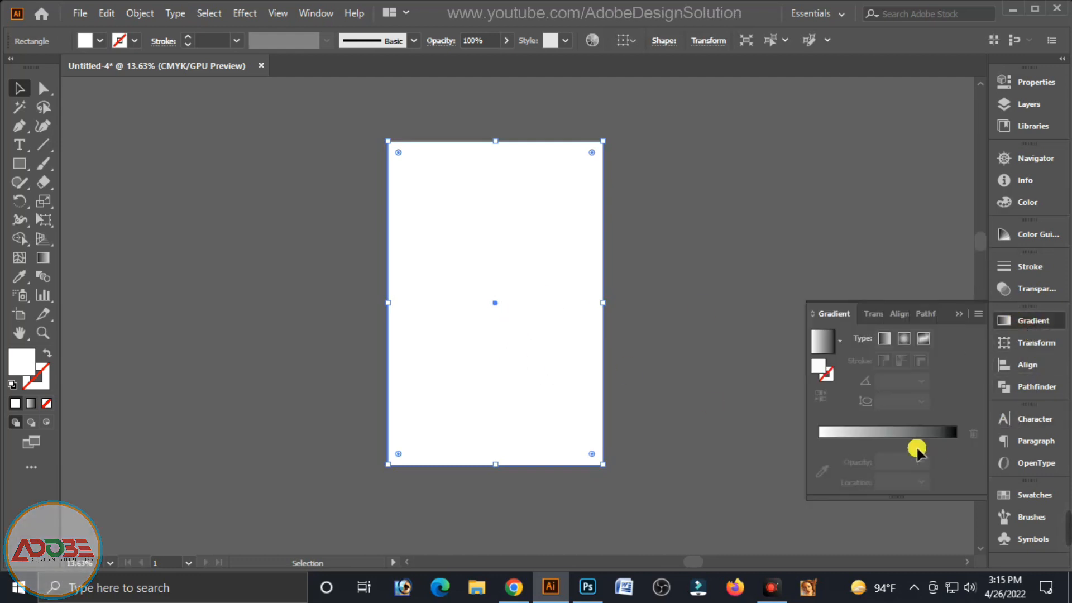
{"action": "left_click", "coordinate": [905, 437]}
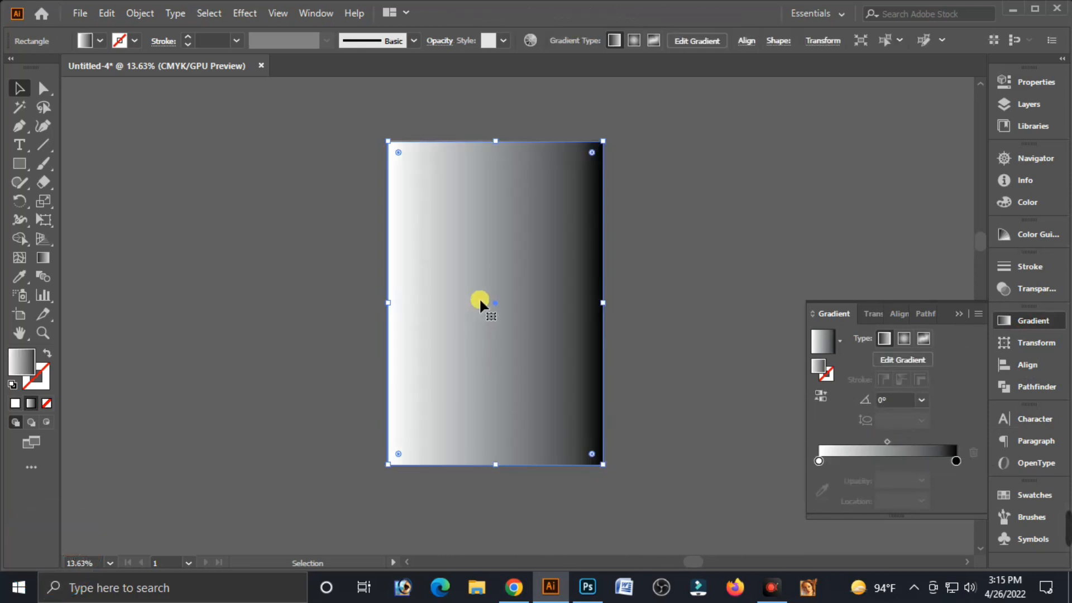
{"action": "left_click", "coordinate": [904, 339]}
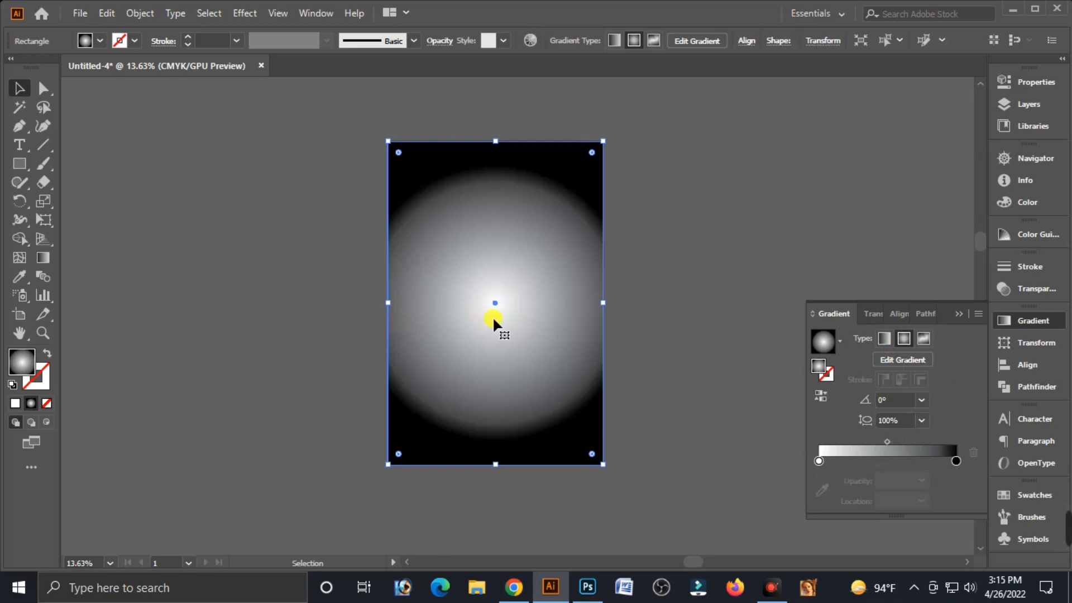
Move the black gradient stop to about 85% and switch both gradient stops to CMYK colour.
{"action": "left_click_drag", "start_coordinate": [955, 461], "coordinate": [935, 460]}
{"action": "left_click", "coordinate": [935, 460]}
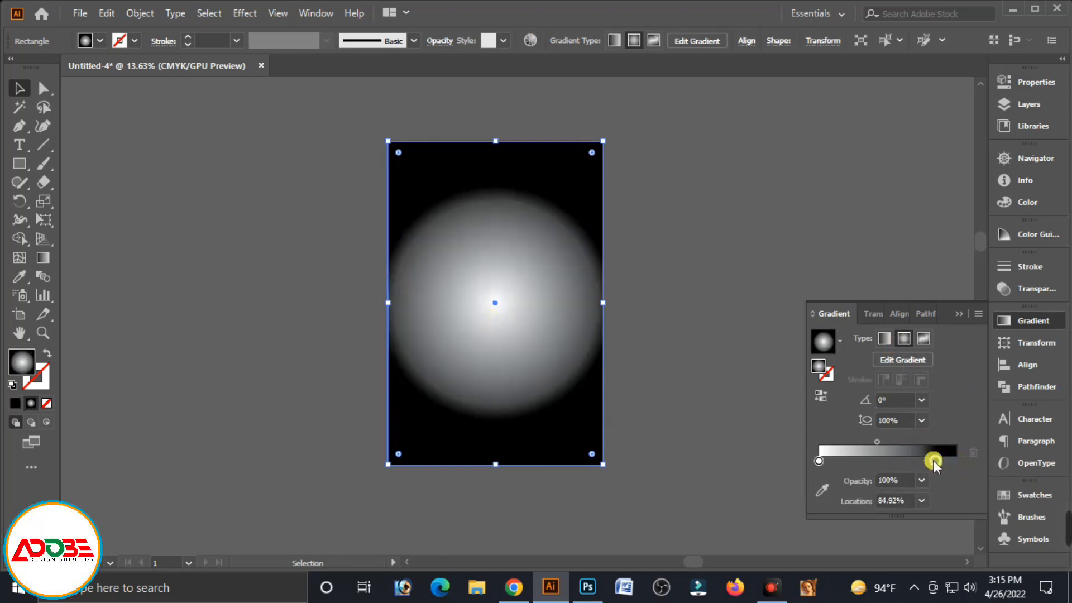
{"action": "double_click", "coordinate": [820, 461]}
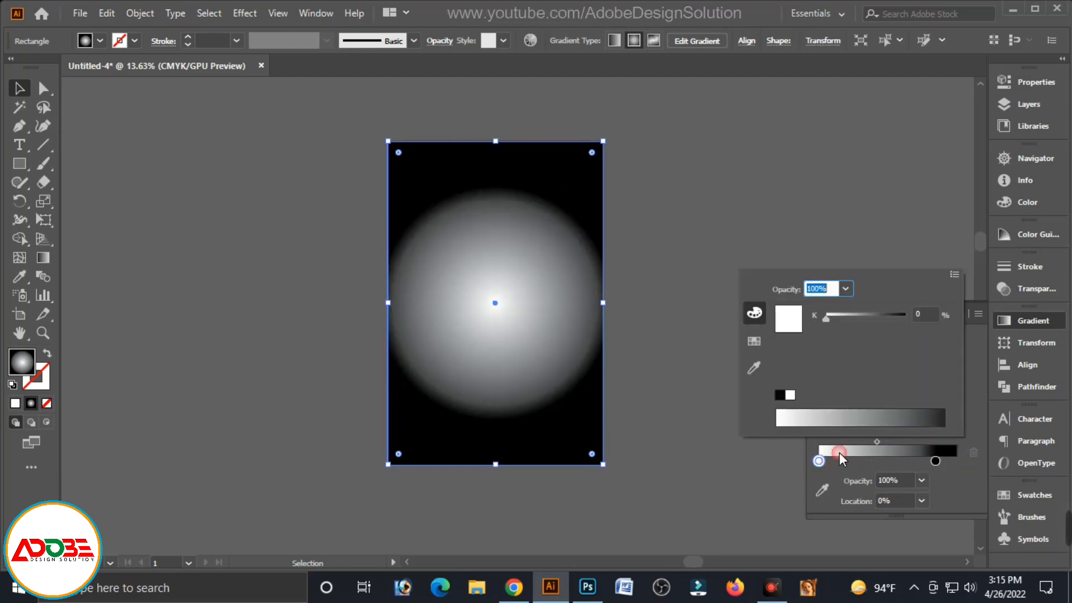
{"action": "left_click", "coordinate": [956, 274]}
{"action": "left_click", "coordinate": [894, 331]}
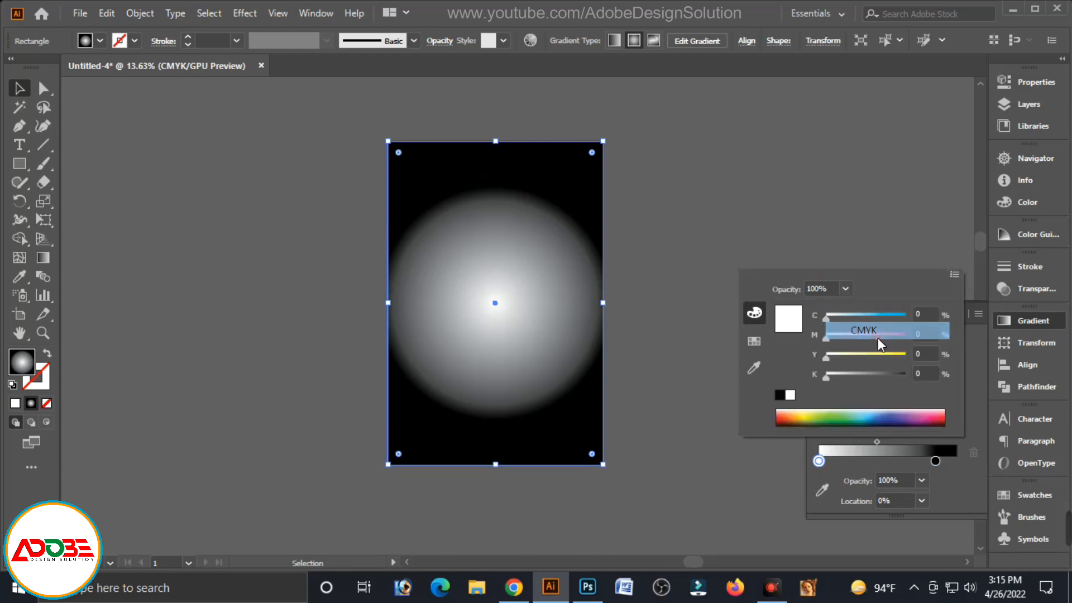
{"action": "left_click", "coordinate": [937, 461]}
{"action": "double_click", "coordinate": [937, 461]}
{"action": "left_click", "coordinate": [955, 274]}
{"action": "left_click", "coordinate": [892, 331]}
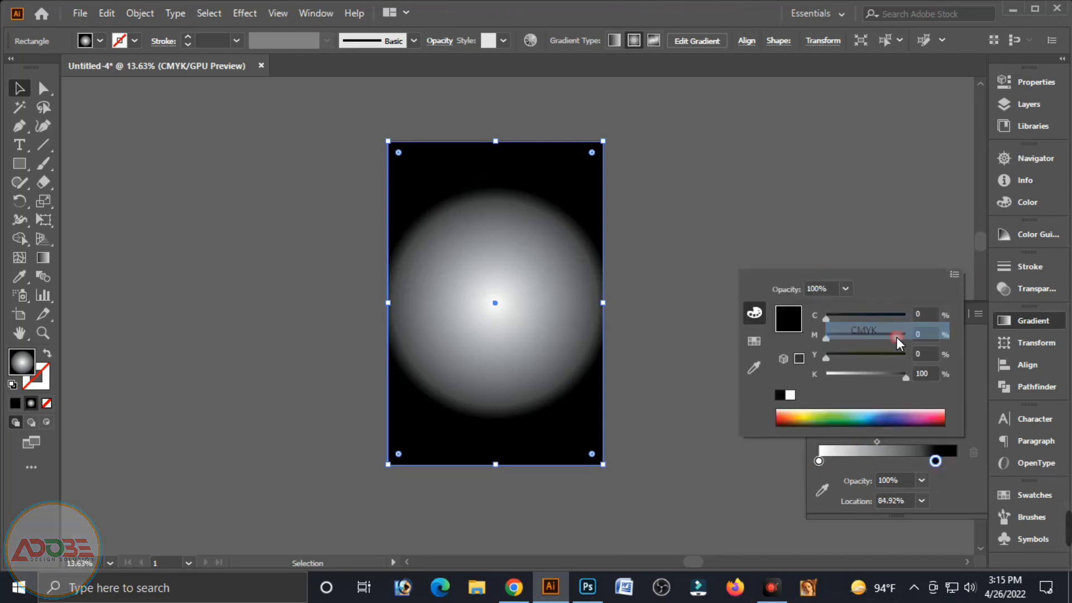
Set the outer gradient stop to light blue with 25% cyan and 0% black, then deselect the rectangle.
{"action": "left_click_drag", "start_coordinate": [893, 379], "coordinate": [849, 314]}
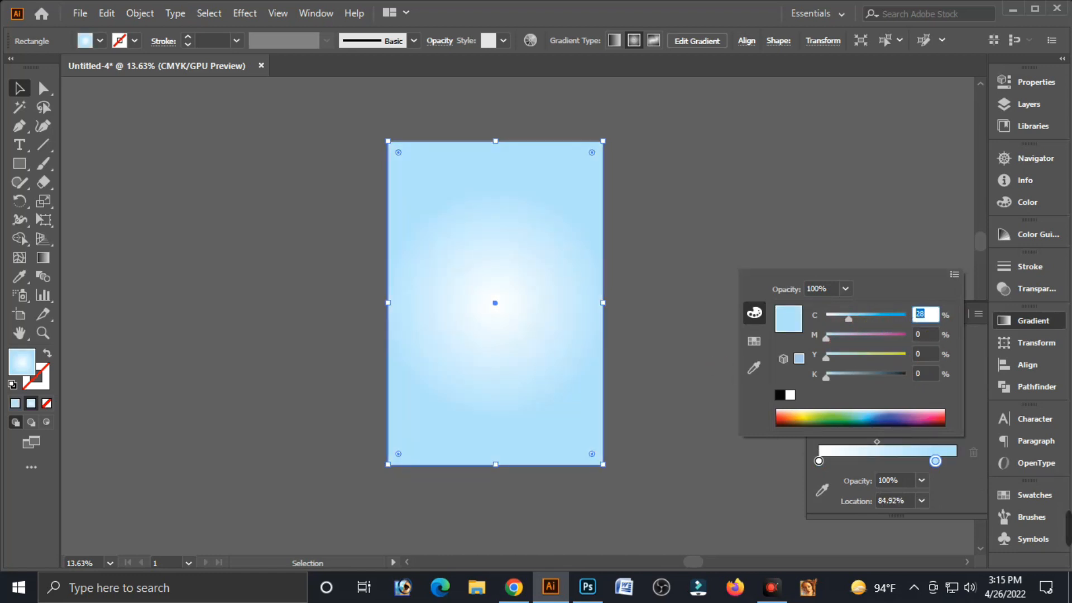
{"action": "type", "text": "25"}
{"action": "key", "text": "Tab"}
{"action": "left_click", "coordinate": [854, 244]}
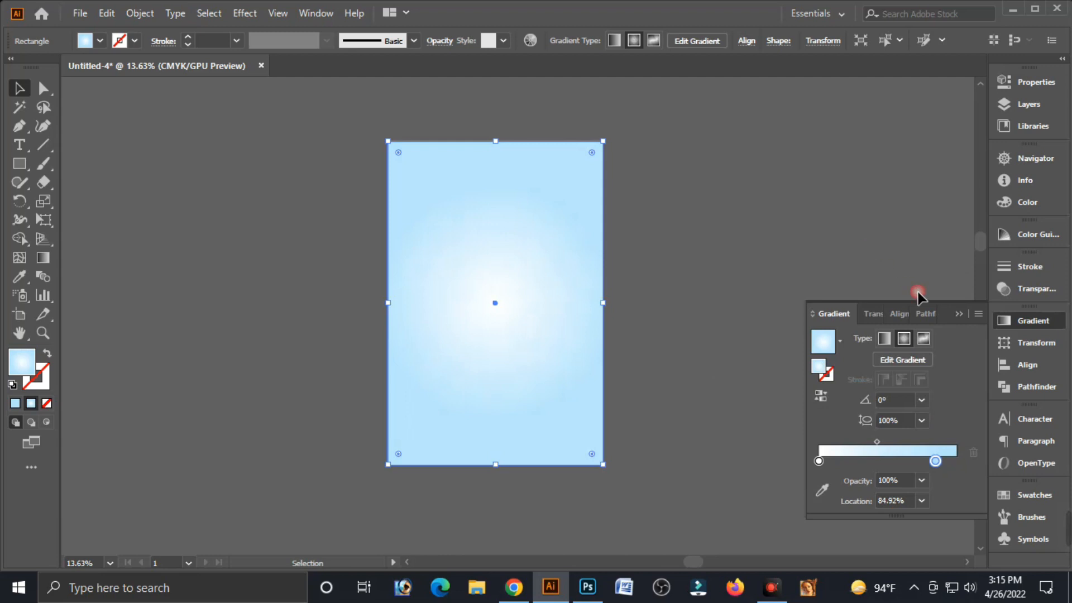
{"action": "left_click", "coordinate": [959, 314]}
{"action": "left_click", "coordinate": [794, 298]}
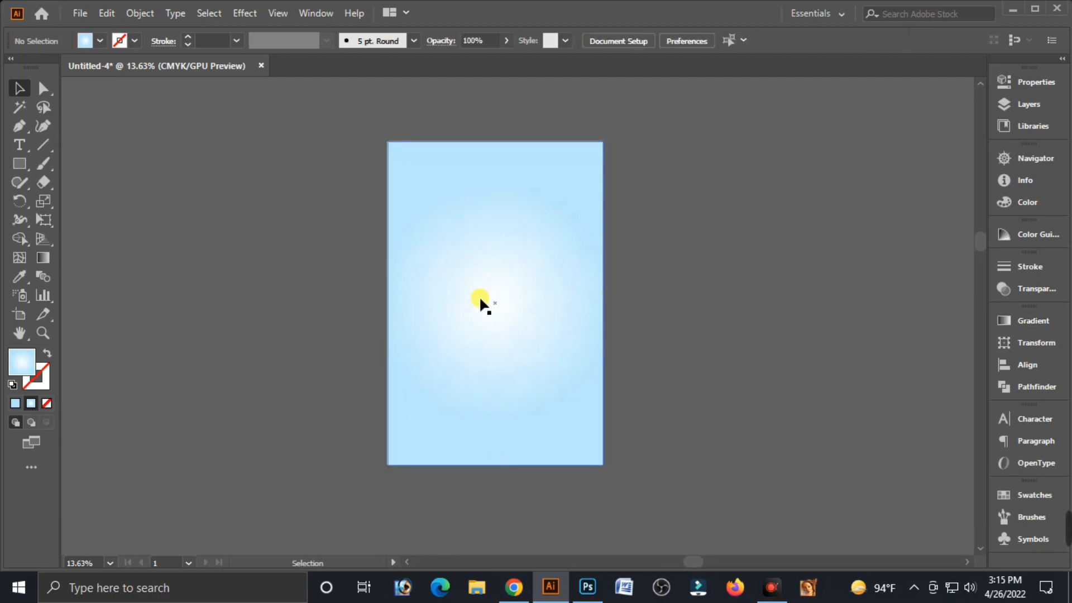
Draw a small, thin horizontal rectangle just above the top edge of the blue background.
{"action": "left_click", "coordinate": [528, 293]}
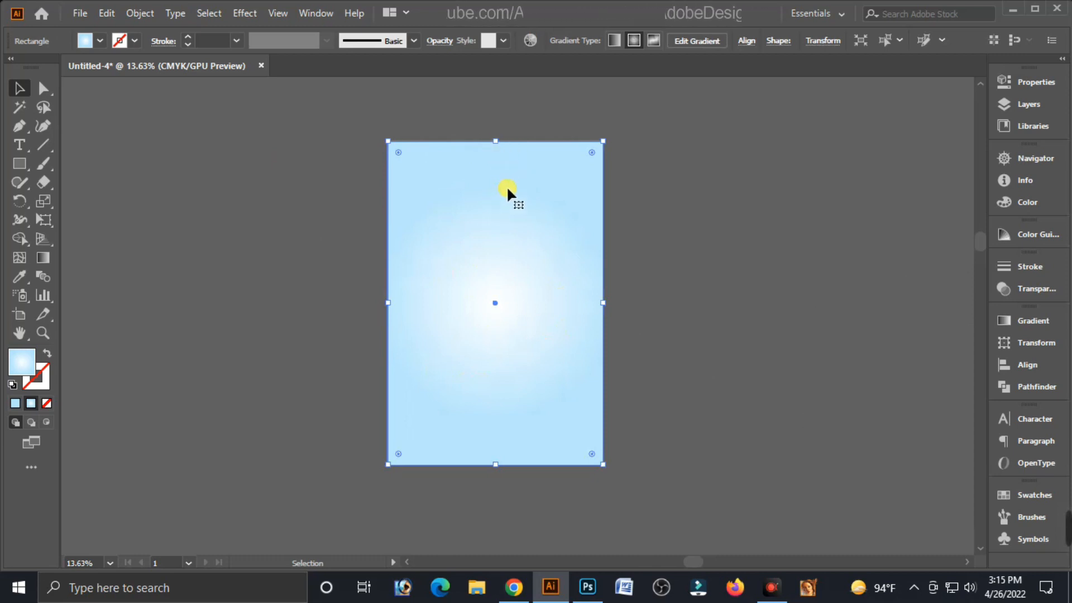
{"action": "left_click_drag", "start_coordinate": [459, 145], "coordinate": [656, 247]}
{"action": "left_click_drag", "start_coordinate": [640, 210], "coordinate": [620, 246]}
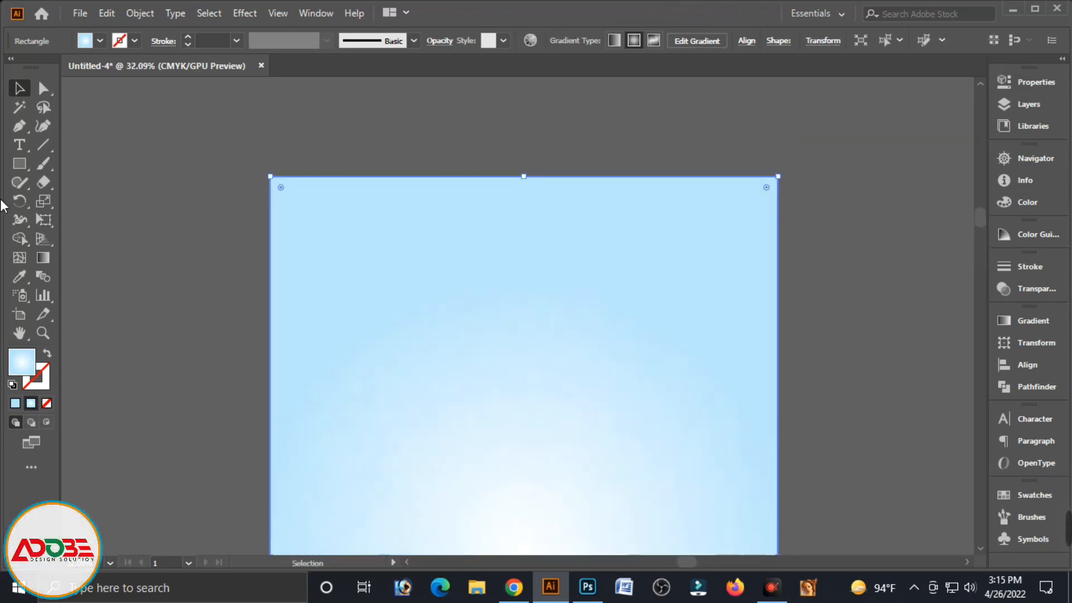
{"action": "left_click", "coordinate": [22, 164]}
{"action": "left_click_drag", "start_coordinate": [446, 139], "coordinate": [538, 155]}
{"action": "key", "text": "v"}
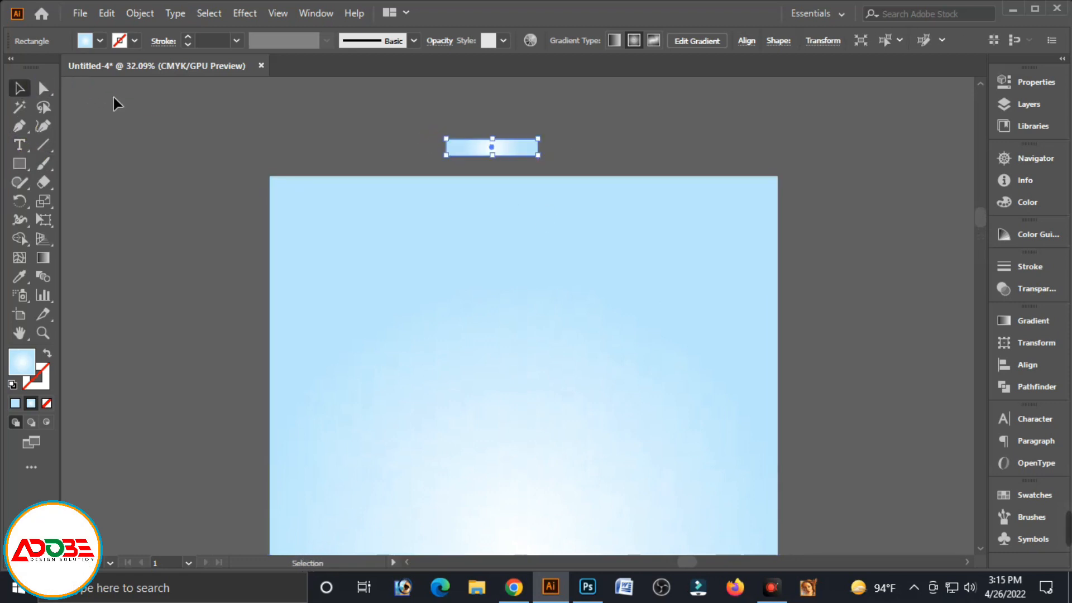
Fill the small rectangle with solid red, 100% magenta and 100% yellow.
{"action": "left_click", "coordinate": [1015, 201]}
{"action": "left_click_drag", "start_coordinate": [898, 201], "coordinate": [931, 200]}
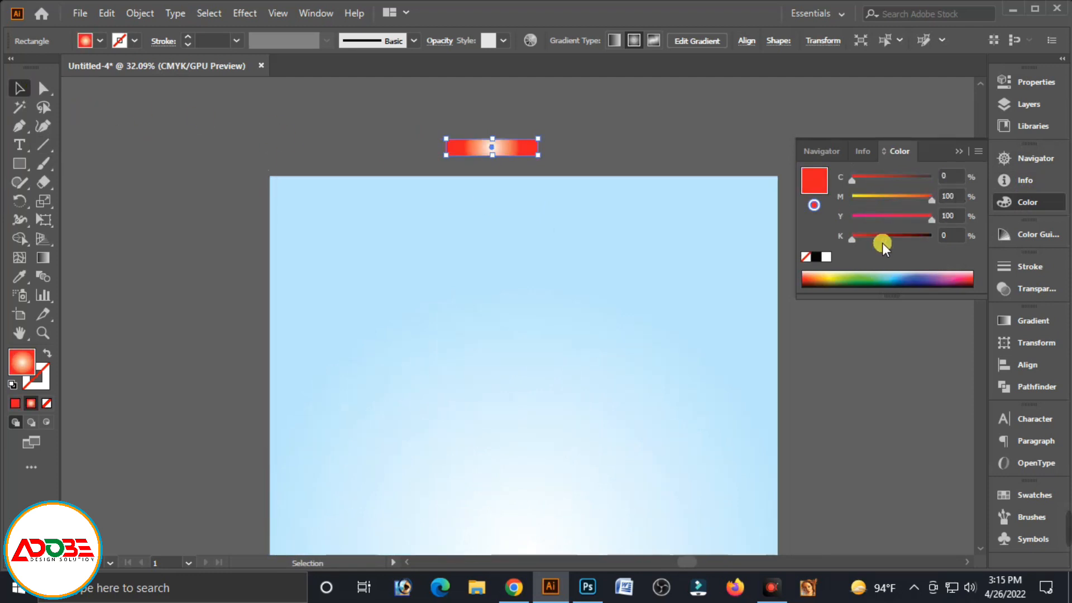
{"action": "left_click", "coordinate": [16, 403]}
Shift the red rectangle's two upper anchor points left to slant it into a parallelogram.
{"action": "left_click", "coordinate": [44, 89]}
{"action": "left_click", "coordinate": [485, 122]}
{"action": "left_click_drag", "start_coordinate": [466, 126], "coordinate": [611, 199]}
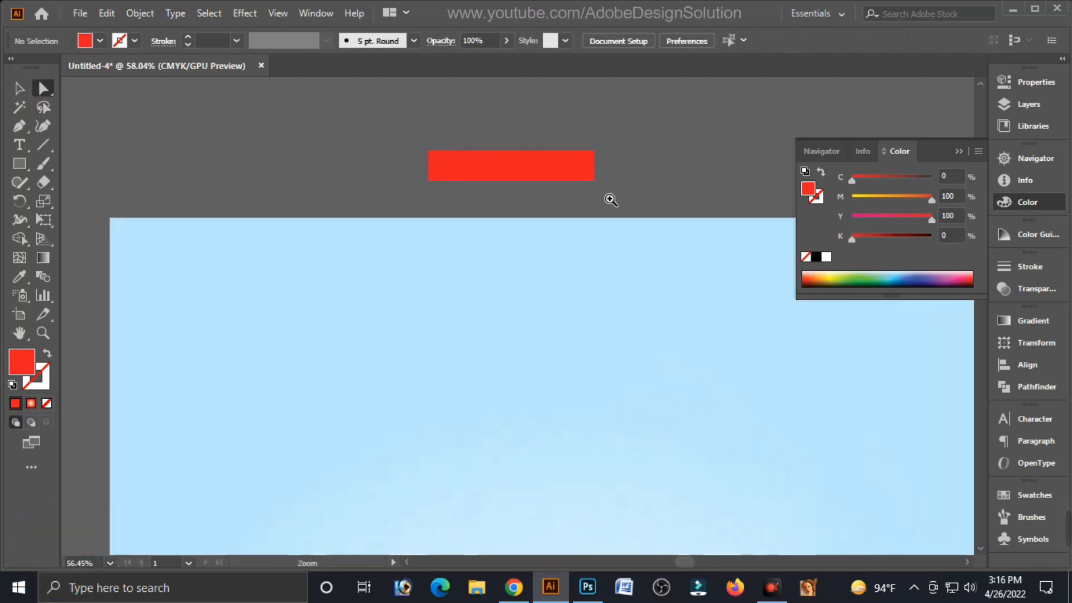
{"action": "left_click_drag", "start_coordinate": [635, 163], "coordinate": [634, 163]}
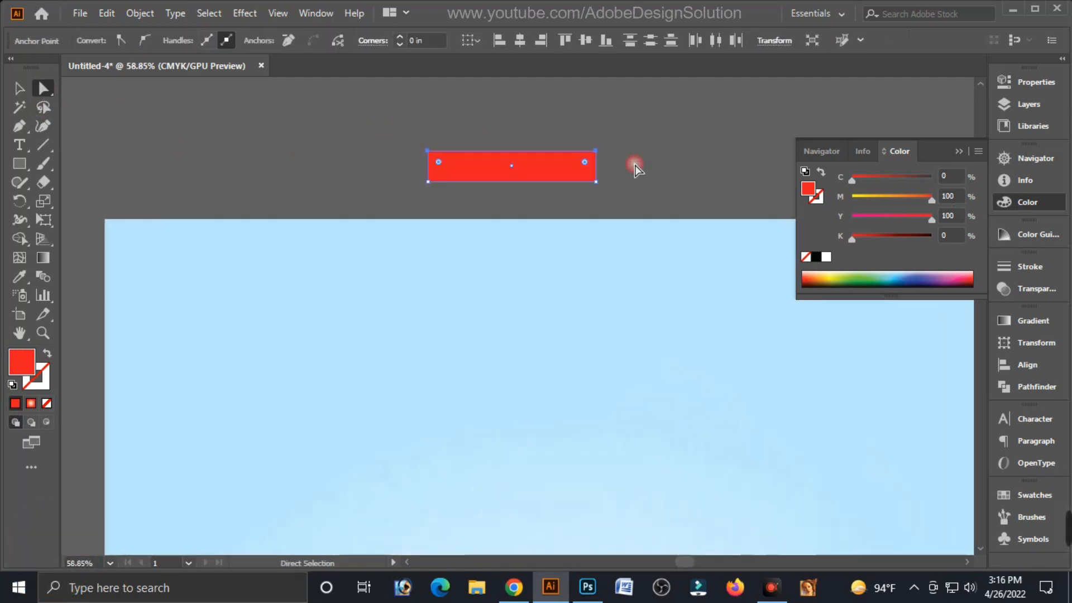
{"action": "key", "text": "shift+Left"}
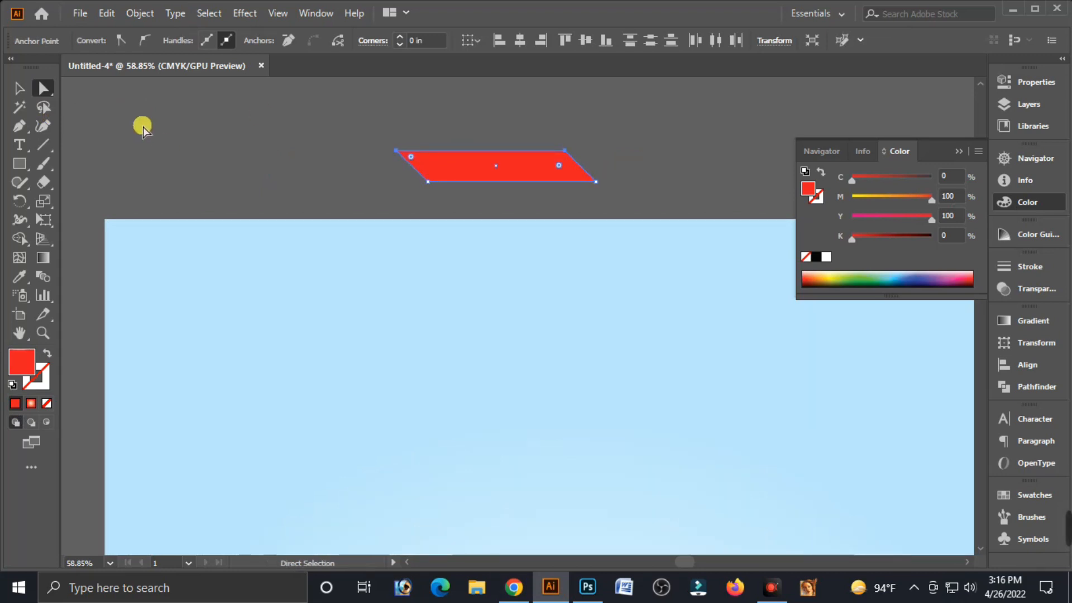
Resize the red parallelogram so it is slightly wider and flatter.
{"action": "left_click", "coordinate": [19, 89]}
{"action": "left_click", "coordinate": [553, 208]}
{"action": "left_click", "coordinate": [587, 173]}
{"action": "left_click_drag", "start_coordinate": [596, 167], "coordinate": [613, 180]}
{"action": "left_click", "coordinate": [567, 279]}
{"action": "key", "text": "Tab"}
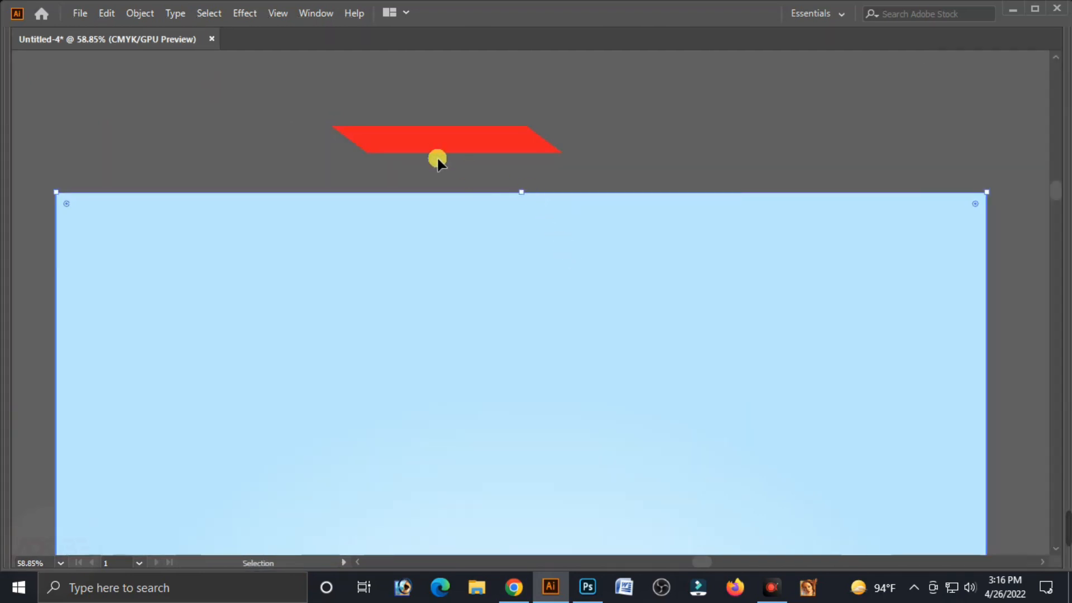
Move the red parallelogram onto the background, centred just below its top edge.
{"action": "left_click_drag", "start_coordinate": [465, 150], "coordinate": [531, 225]}
{"action": "left_click", "coordinate": [677, 177]}
{"action": "left_click", "coordinate": [597, 227]}
{"action": "left_click", "coordinate": [490, 210]}
{"action": "key", "text": "Tab"}
{"action": "left_click", "coordinate": [289, 163]}
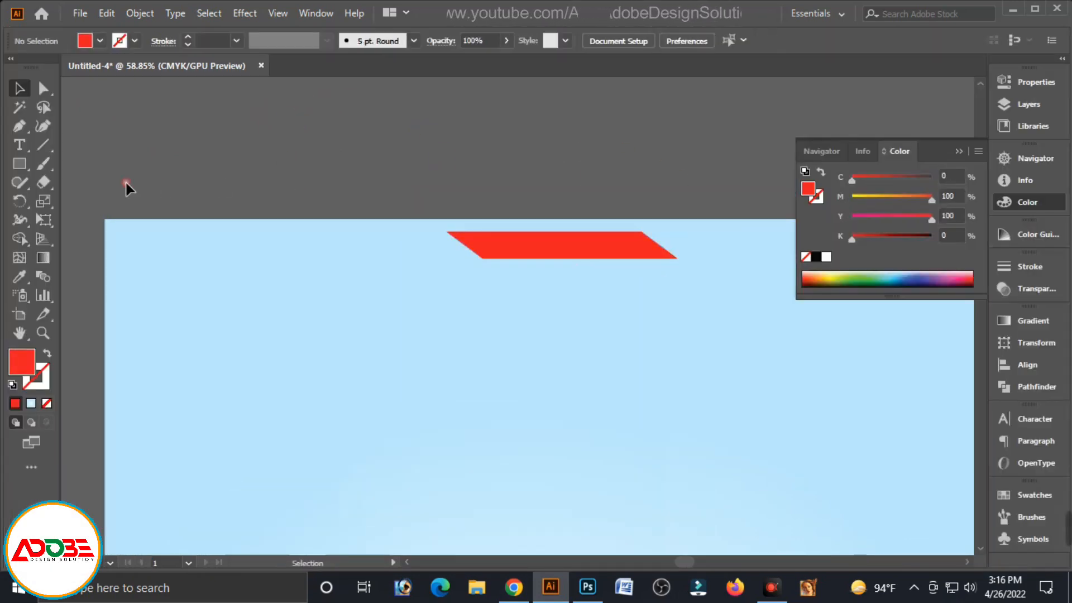
{"action": "left_click_drag", "start_coordinate": [705, 311], "coordinate": [649, 263]}
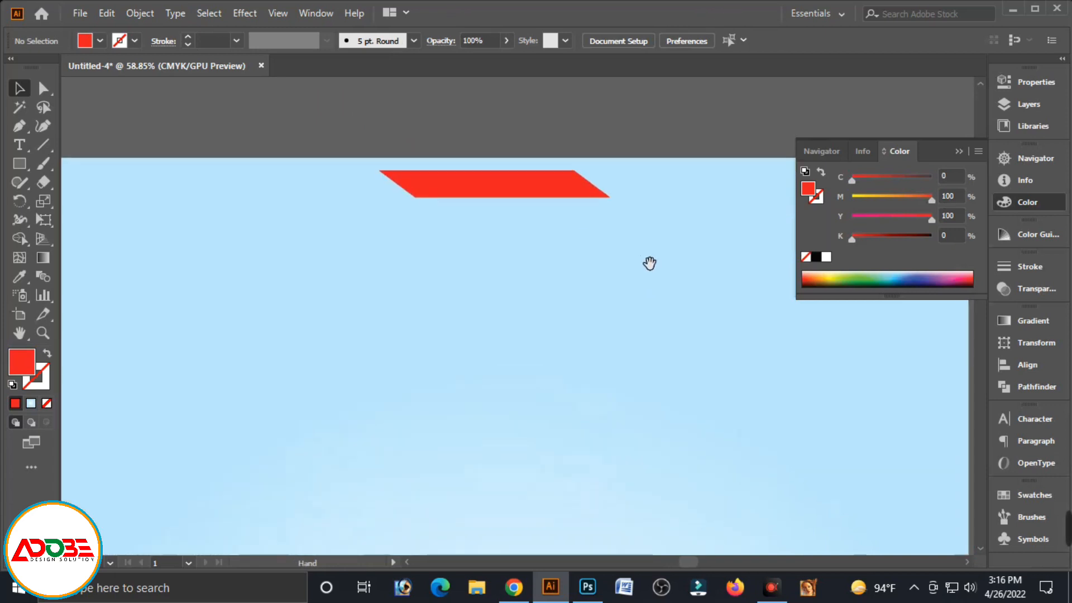
{"action": "left_click", "coordinate": [959, 156]}
Add a line of placeholder text below the red shape and enlarge it to about 83 pt.
{"action": "left_click", "coordinate": [20, 146]}
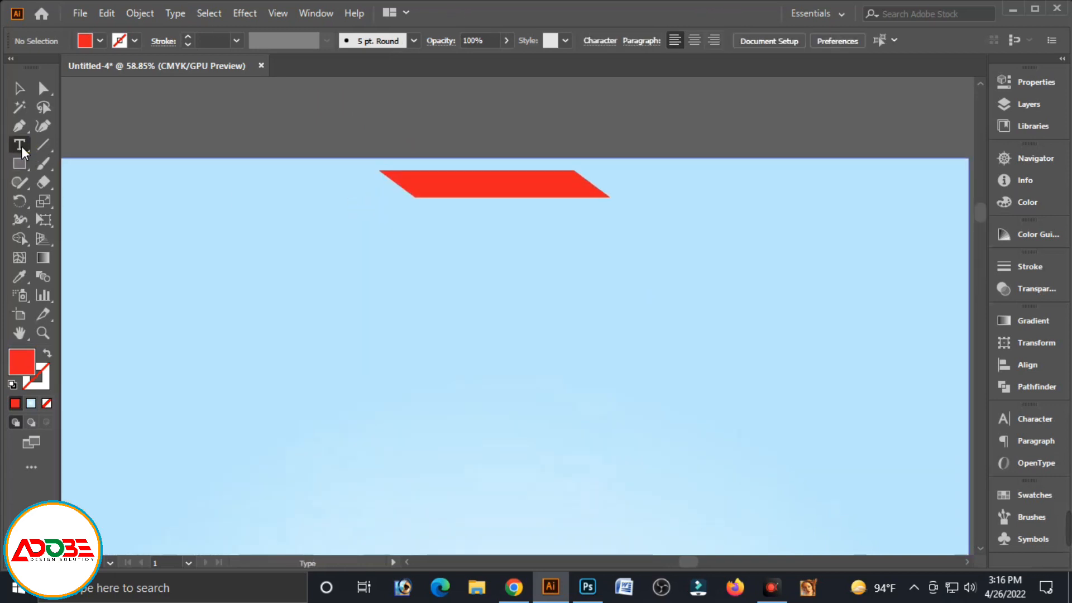
{"action": "left_click", "coordinate": [435, 268]}
{"action": "left_click", "coordinate": [20, 92]}
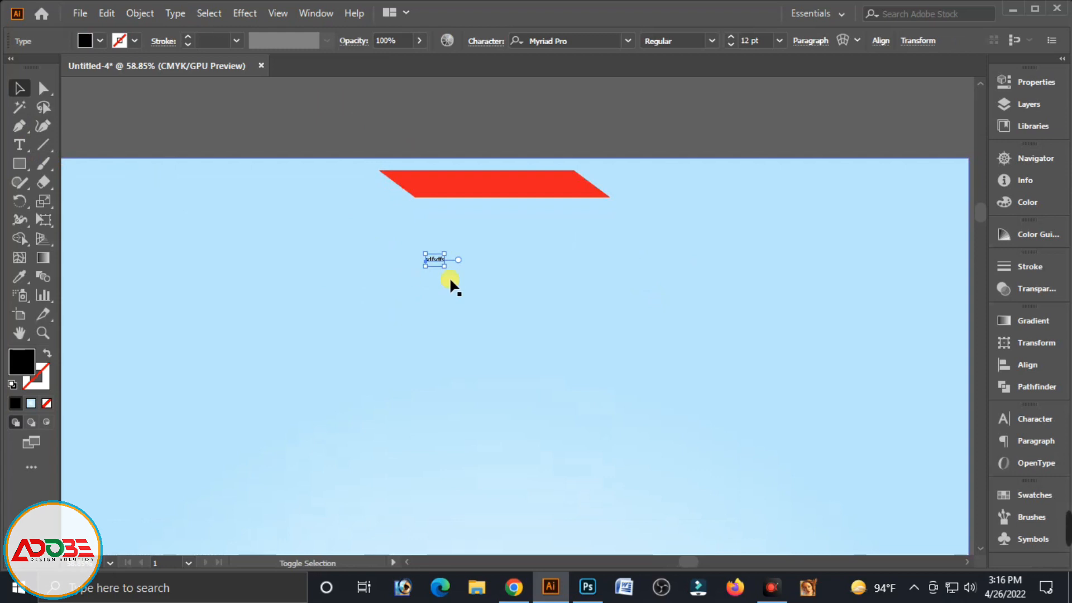
{"action": "left_click_drag", "start_coordinate": [450, 266], "coordinate": [499, 284]}
Set the placeholder text's font to SutonnyMJ Bold and replace it with "আল্লাহ সর্বশক্তিমান".
{"action": "double_click", "coordinate": [446, 268]}
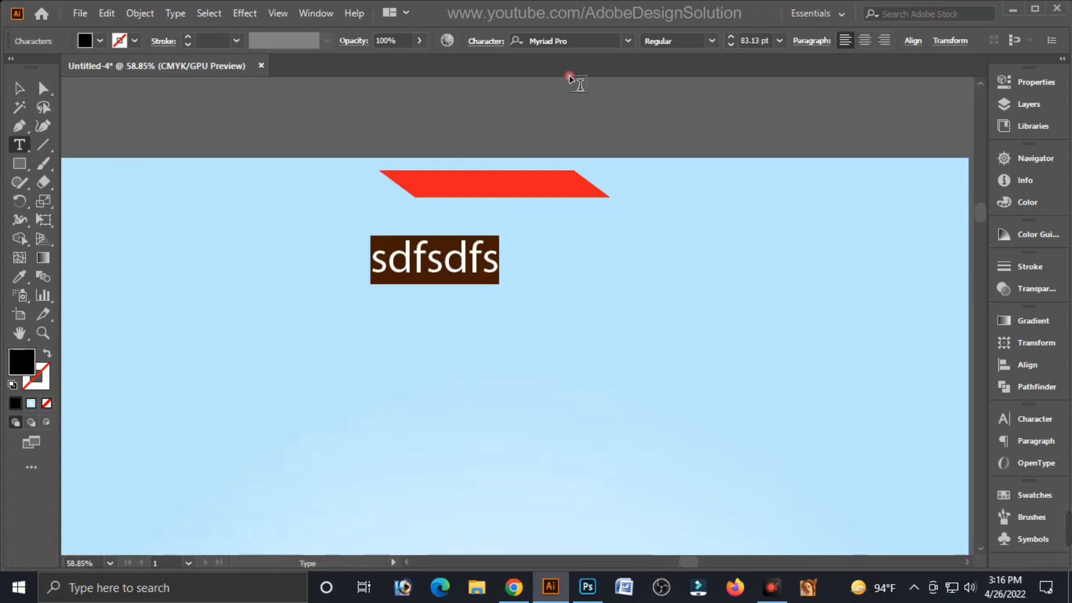
{"action": "left_click", "coordinate": [591, 41]}
{"action": "type", "text": "sut"}
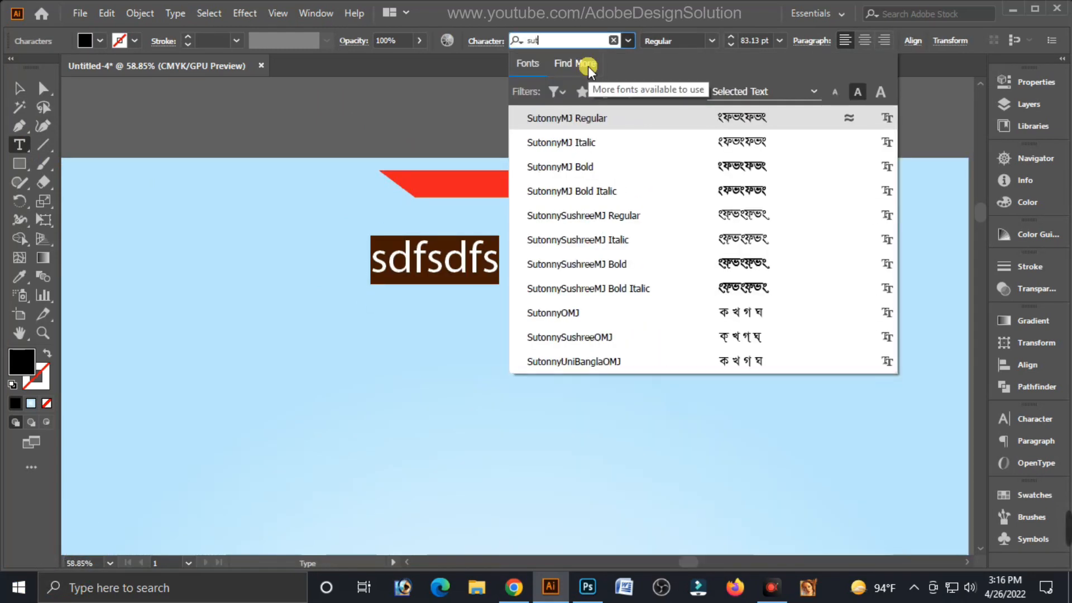
{"action": "left_click", "coordinate": [591, 167]}
{"action": "type", "text": "Avjøvn me©kw³gvb"}
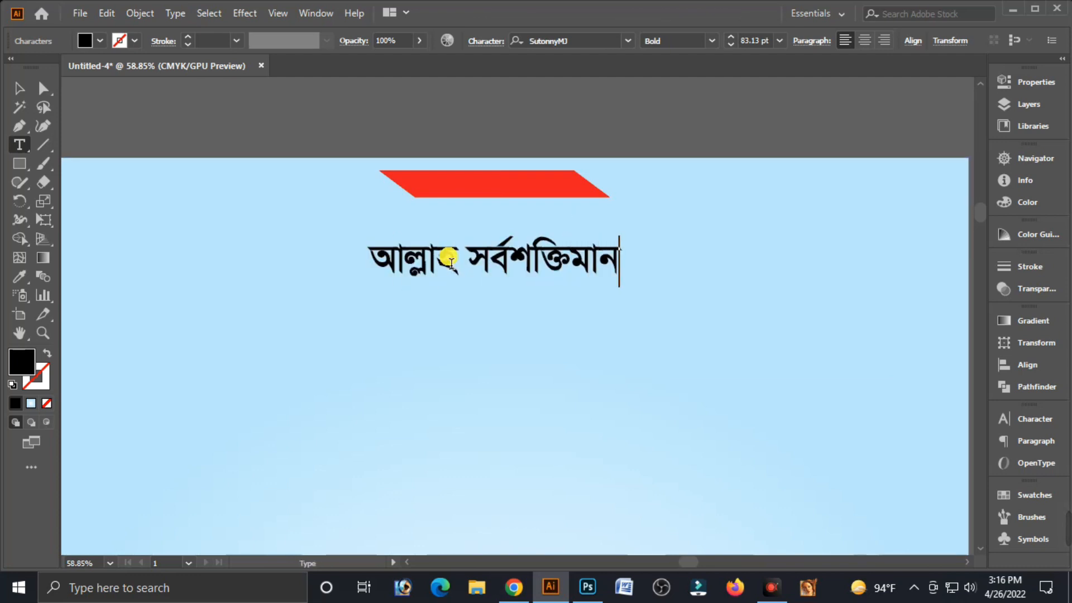
{"action": "key", "text": "Escape"}
Scale the Bangla text down to about 50 pt over the red shape and set its style to Regular.
{"action": "left_click_drag", "start_coordinate": [622, 293], "coordinate": [565, 188]}
{"action": "left_click", "coordinate": [712, 41]}
{"action": "left_click", "coordinate": [677, 62]}
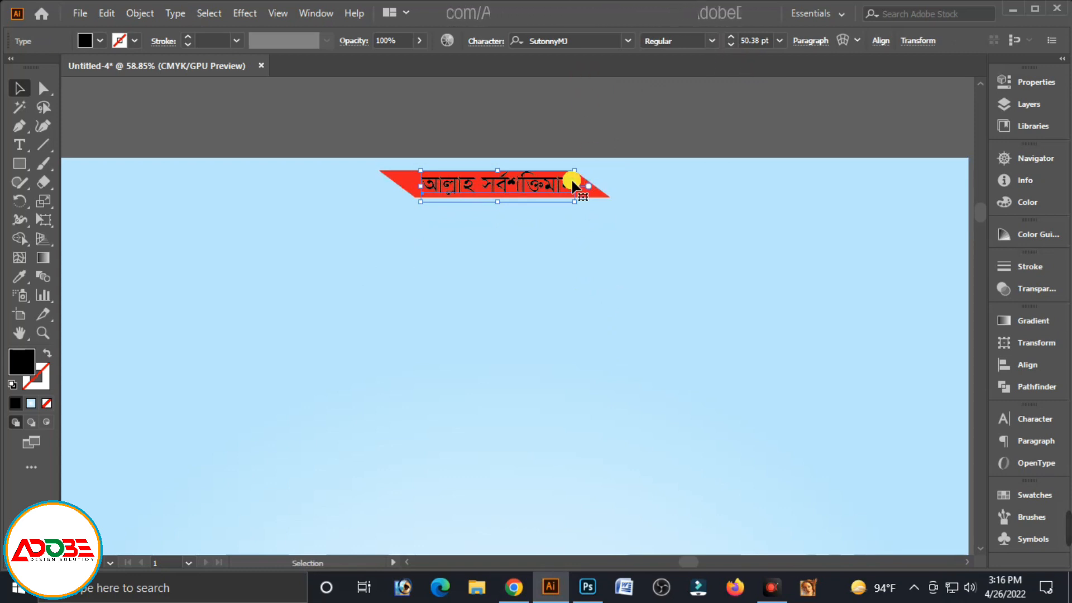
Reduce the Bangla text to about 49 pt and nudge it into the centre of the red shape.
{"action": "left_click_drag", "start_coordinate": [584, 211], "coordinate": [580, 211]}
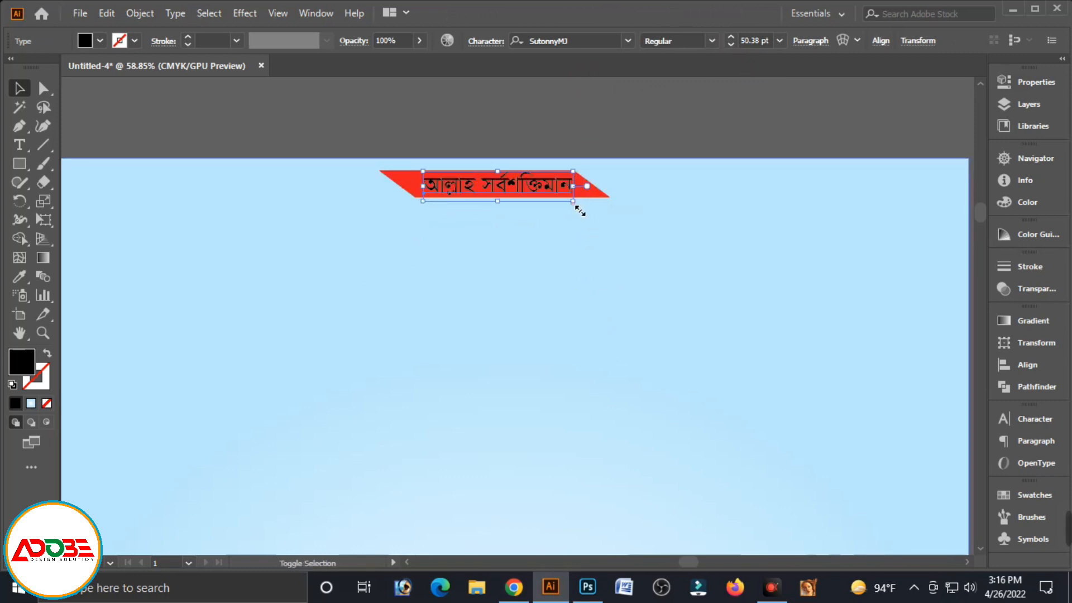
{"action": "key", "text": "Down"}
{"action": "key", "text": "Left"}
{"action": "key", "text": "Left"}
{"action": "key", "text": "Down"}
{"action": "key", "text": "Left"}
{"action": "key", "text": "Left"}
{"action": "left_click", "coordinate": [565, 234]}
Place a copy of the Bangla text below the red shape and recolour the original text yellow.
{"action": "left_click_drag", "start_coordinate": [496, 190], "coordinate": [579, 267]}
{"action": "left_click", "coordinate": [536, 193]}
{"action": "left_click", "coordinate": [1005, 202]}
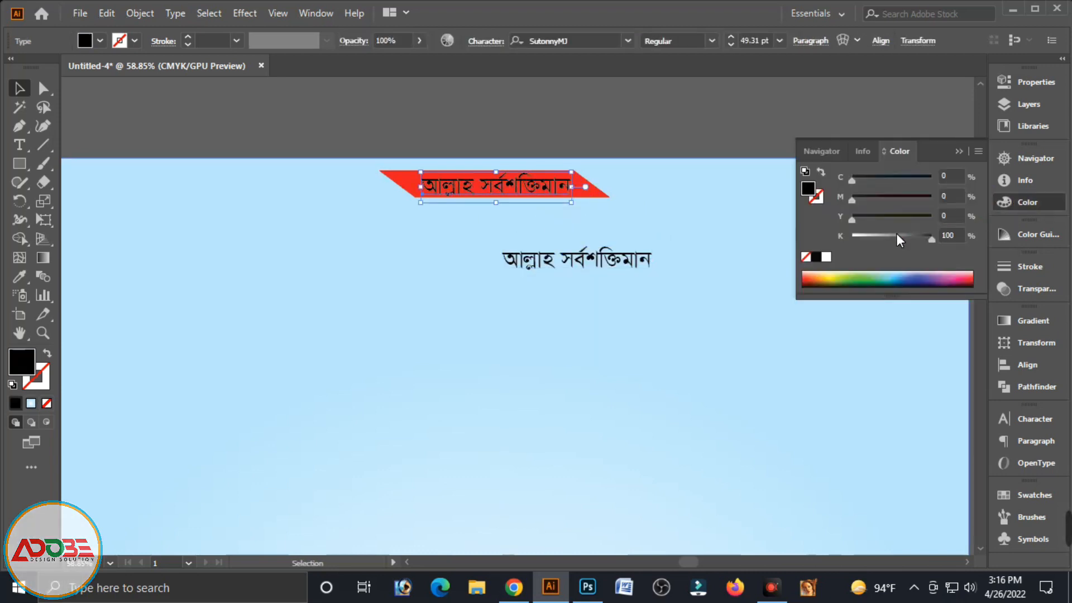
{"action": "left_click", "coordinate": [826, 257]}
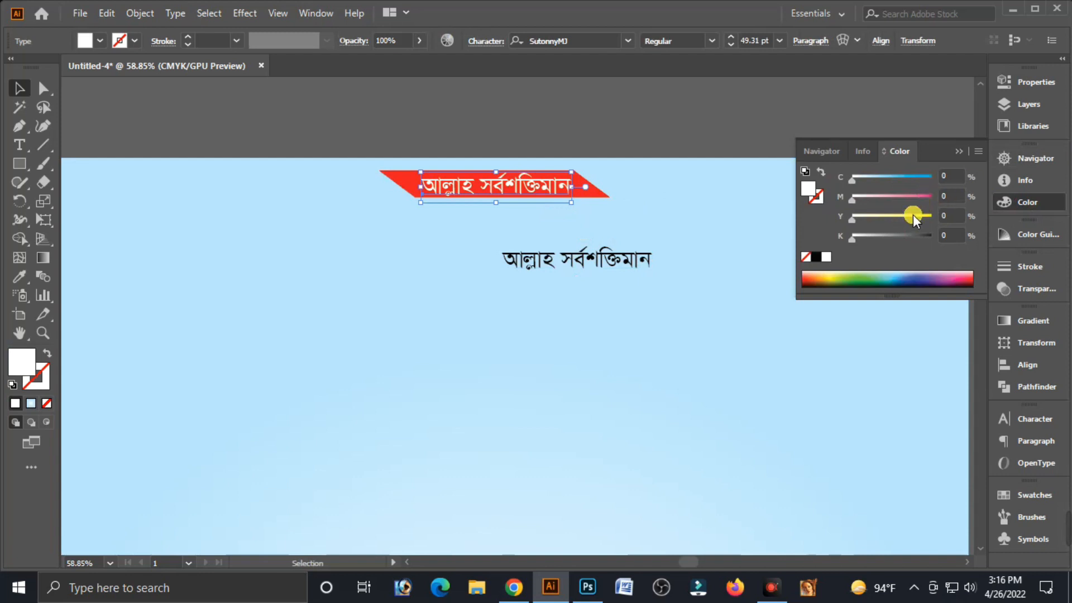
{"action": "left_click_drag", "start_coordinate": [914, 217], "coordinate": [936, 217]}
Replace the copied black text with "জয় বাংলা".
{"action": "left_click", "coordinate": [609, 266]}
{"action": "double_click", "coordinate": [579, 261]}
{"action": "key", "text": "ctrl+a"}
{"action": "type", "text": "জয় ব"}
{"action": "key", "text": "Escape"}
Duplicate the "জয় বাংলা" line below itself and change the copy to "জয় বঙ্গবন্ধু".
{"action": "left_click_drag", "start_coordinate": [555, 264], "coordinate": [673, 291]}
{"action": "double_click", "coordinate": [566, 296]}
{"action": "key", "text": "ctrl+a"}
{"action": "type", "text": "বঙ্গবন্ধু"}
{"action": "key", "text": "Escape"}
Move the "জয় বাংলা" and "জয় বঙ্গবন্ধু" lines together to the poster's upper-right corner.
{"action": "left_click_drag", "start_coordinate": [544, 294], "coordinate": [575, 271]}
{"action": "left_click", "coordinate": [565, 254], "text": "shift"}
{"action": "key", "text": "Tab"}
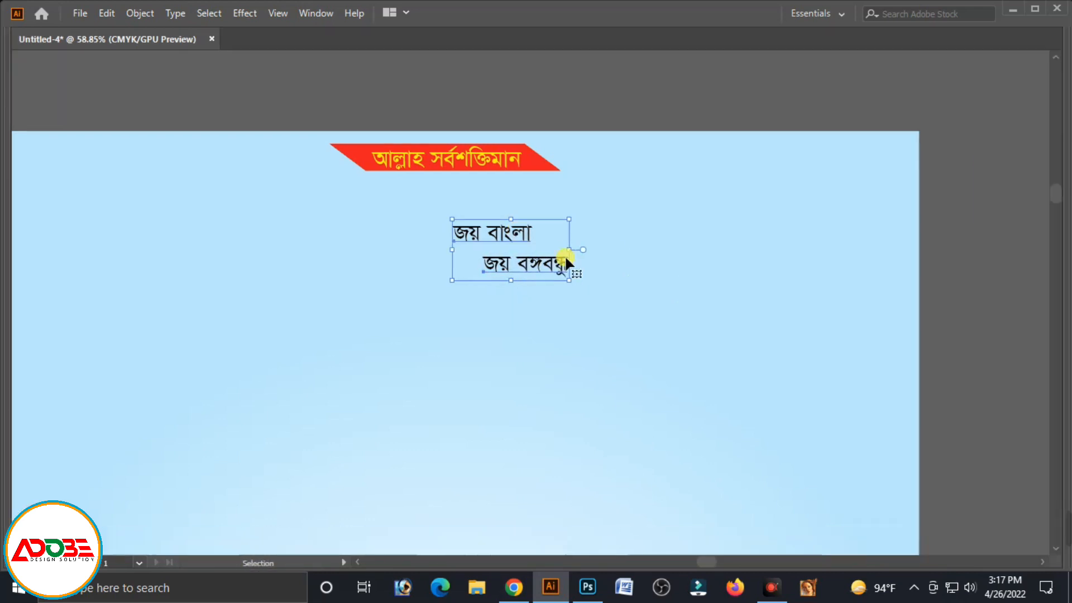
{"action": "left_click_drag", "start_coordinate": [510, 240], "coordinate": [823, 217]}
{"action": "left_click", "coordinate": [1000, 220]}
{"action": "left_click", "coordinate": [779, 79]}
{"action": "key", "text": "Tab"}
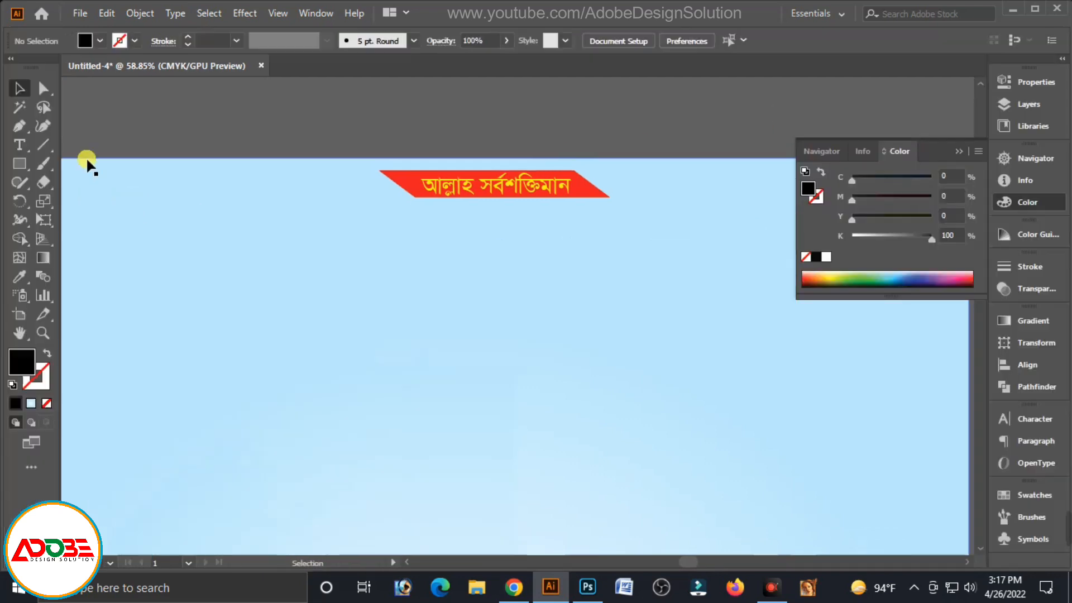
Draw a small rectangle above the poster's upper-right edge and fill it green with C 100, M 0, Y 100, K 0.
{"action": "left_click", "coordinate": [20, 161]}
{"action": "key", "text": "Tab"}
{"action": "left_click_drag", "start_coordinate": [715, 90], "coordinate": [796, 117]}
{"action": "key", "text": "Tab"}
{"action": "left_click", "coordinate": [19, 88]}
{"action": "left_click_drag", "start_coordinate": [873, 232], "coordinate": [932, 219]}
{"action": "left_click", "coordinate": [933, 177]}
{"action": "left_click", "coordinate": [81, 110]}
Slant the green rectangle into a parallelogram by shifting its two upper corner points to the left.
{"action": "left_click", "coordinate": [42, 89]}
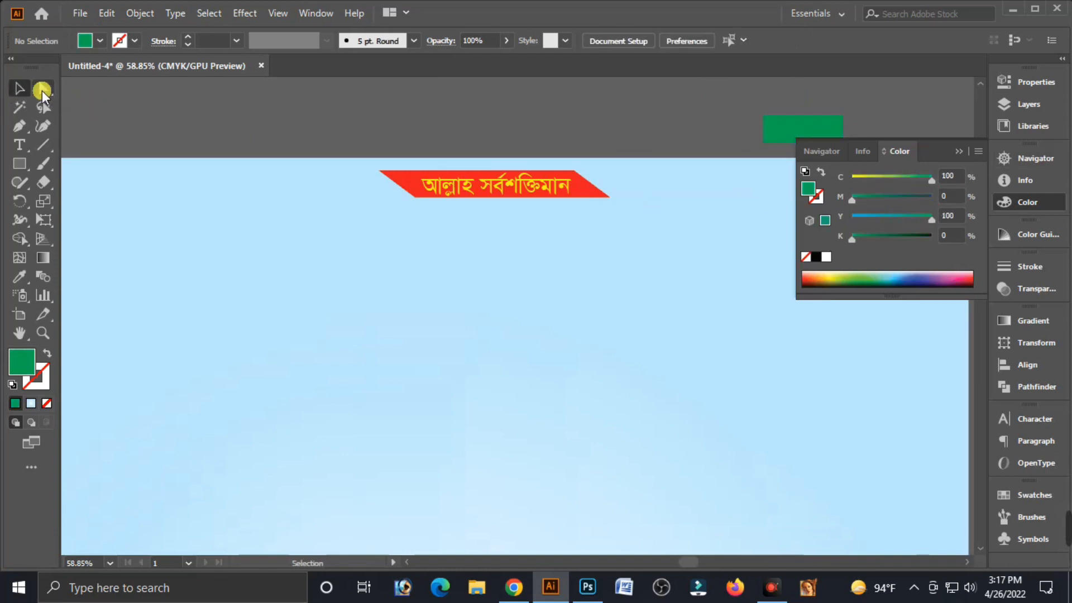
{"action": "key", "text": "Tab"}
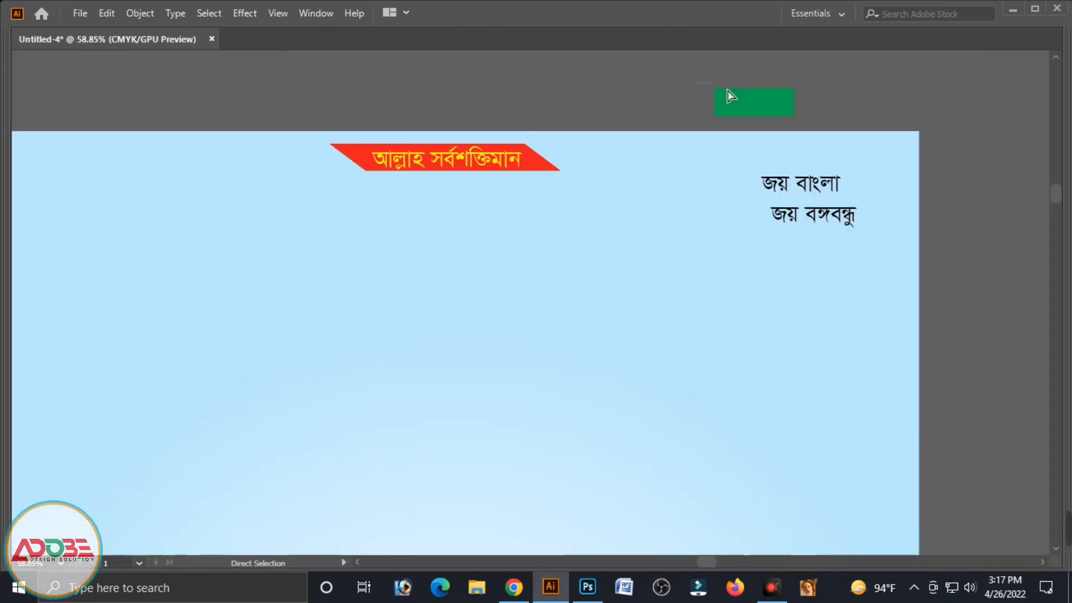
{"action": "left_click", "coordinate": [807, 102]}
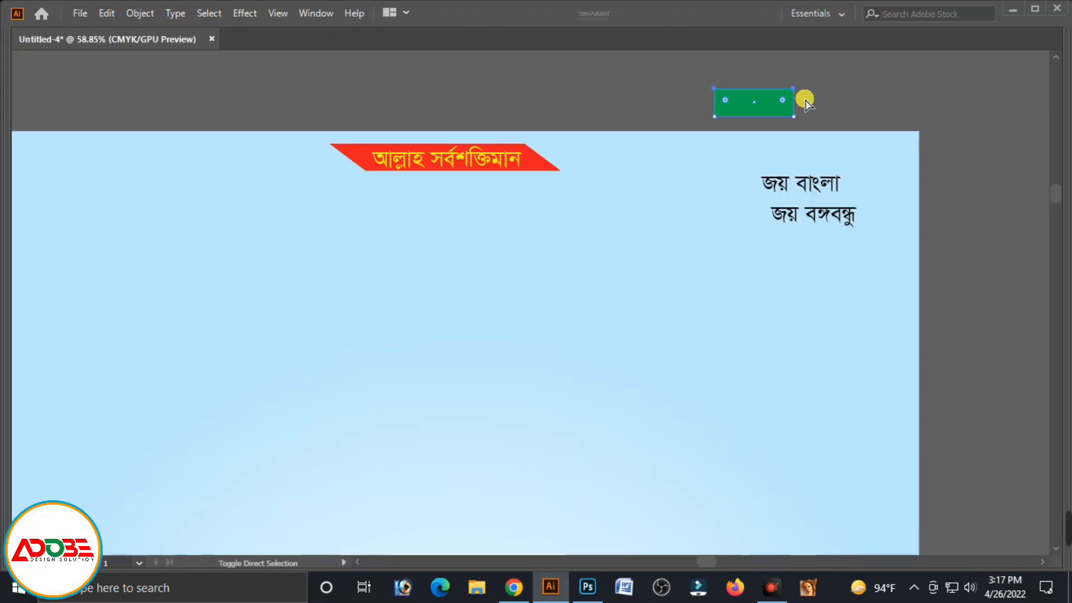
{"action": "key", "text": "shift+Left"}
{"action": "key", "text": "shift+Left"}
{"action": "key", "text": "shift+Left"}
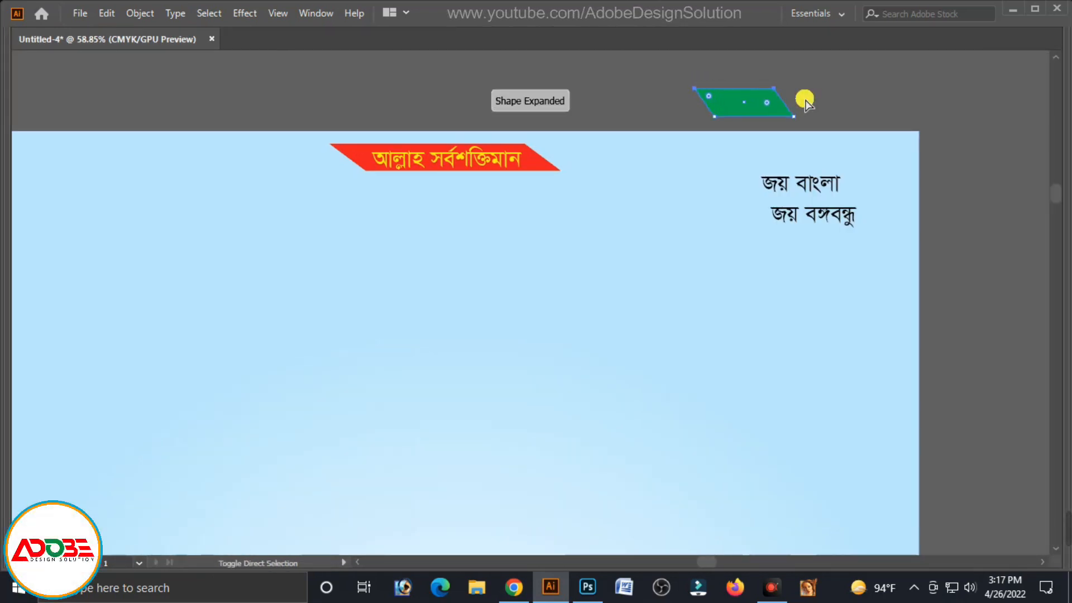
{"action": "key", "text": "ctrl+z"}
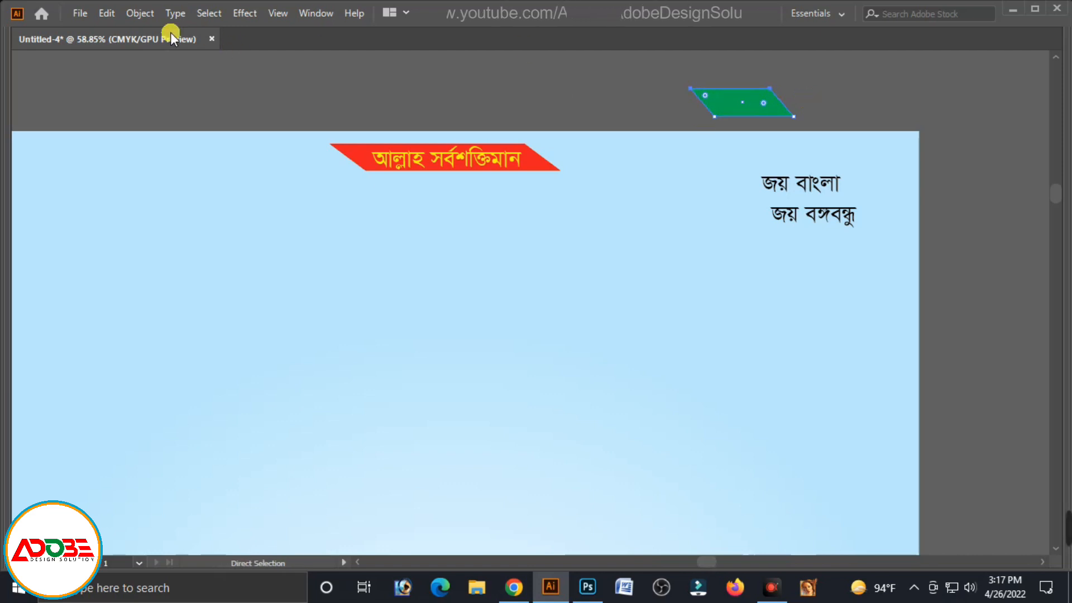
{"action": "key", "text": "Tab"}
{"action": "left_click", "coordinate": [21, 89]}
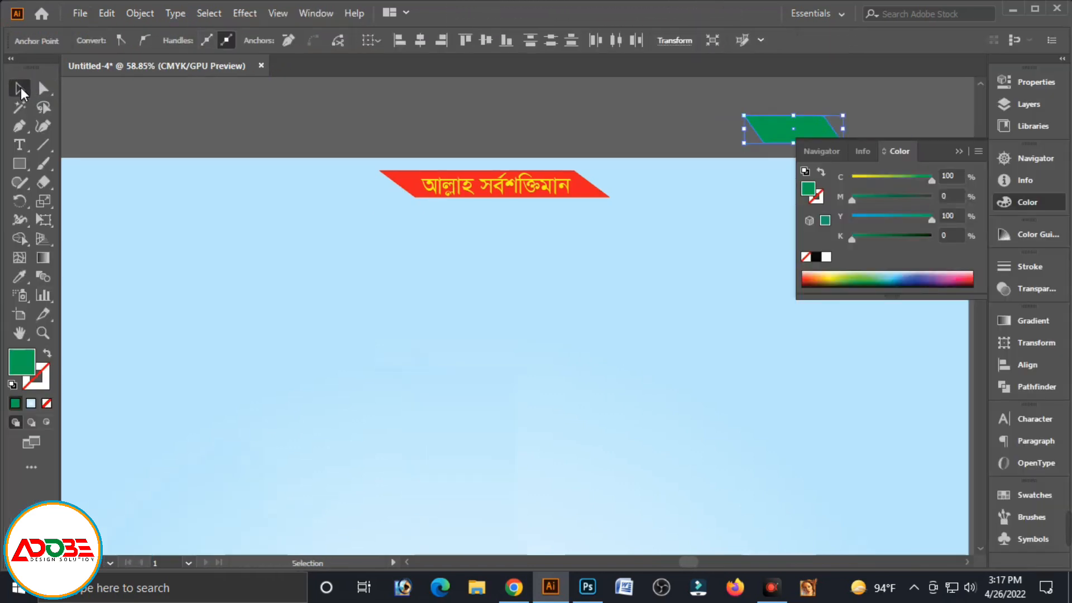
Enlarge the green parallelogram and place it and a copy behind the "জয় বাংলা" and "জয় বঙ্গবন্ধু" lines.
{"action": "key", "text": "Tab"}
{"action": "left_click", "coordinate": [383, 115]}
{"action": "left_click_drag", "start_coordinate": [739, 120], "coordinate": [795, 198]}
{"action": "left_click_drag", "start_coordinate": [860, 189], "coordinate": [868, 234]}
{"action": "left_click", "coordinate": [953, 184]}
{"action": "left_click", "coordinate": [799, 235]}
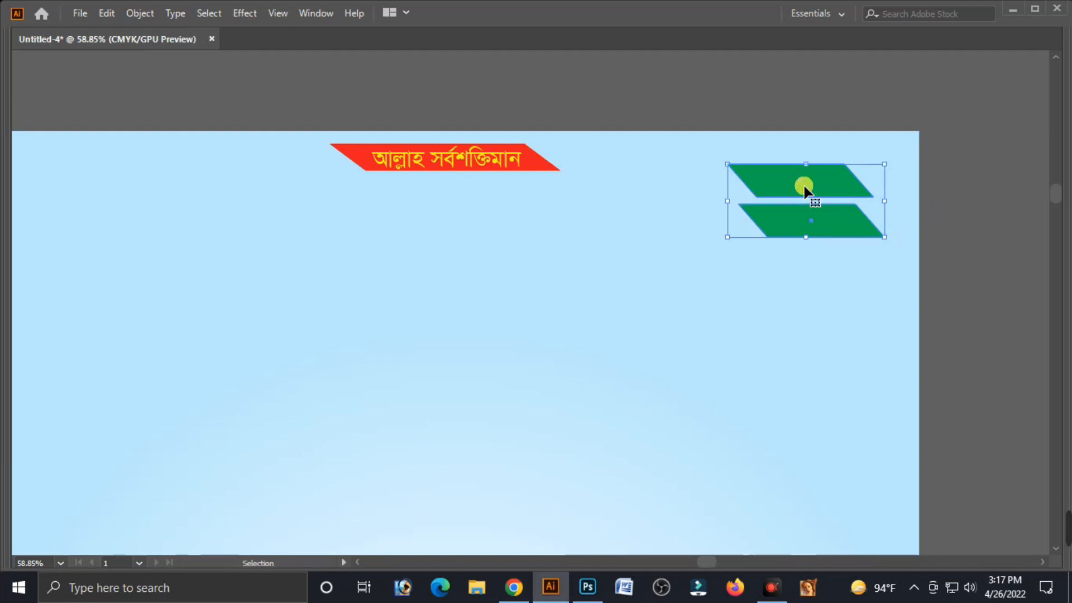
{"action": "key", "text": "ctrl+["}
{"action": "left_click", "coordinate": [880, 222]}
Recolour the "জয় বাংলা" and "জয় বঙ্গবন্ধু" texts white.
{"action": "left_click", "coordinate": [829, 186]}
{"action": "key", "text": "Tab"}
{"action": "left_click_drag", "start_coordinate": [931, 239], "coordinate": [844, 224]}
{"action": "key", "text": "Tab"}
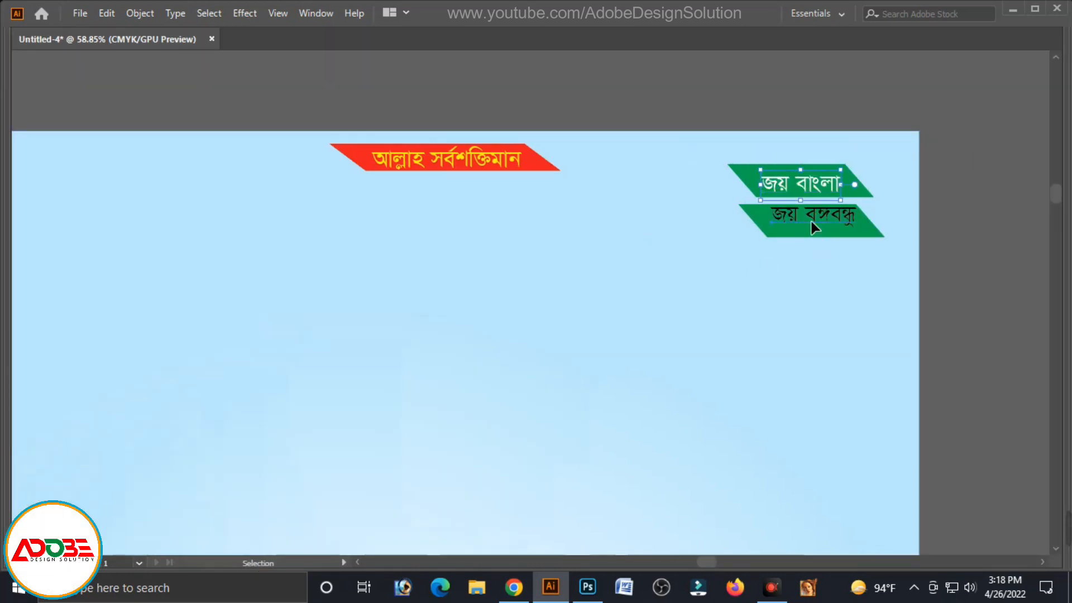
{"action": "left_click", "coordinate": [813, 226]}
{"action": "key", "text": "Tab"}
{"action": "left_click_drag", "start_coordinate": [914, 219], "coordinate": [795, 226]}
{"action": "key", "text": "Tab"}
Nudge the two white slogan lines vertically to centre each one in its green shape.
{"action": "key", "text": "Down"}
{"action": "key", "text": "Down"}
{"action": "key", "text": "Down"}
{"action": "key", "text": "Down"}
{"action": "key", "text": "Down"}
{"action": "key", "text": "Down"}
{"action": "key", "text": "Down"}
{"action": "key", "text": "Down"}
{"action": "key", "text": "Down"}
{"action": "key", "text": "Down"}
{"action": "key", "text": "Down"}
{"action": "key", "text": "Down"}
{"action": "key", "text": "Up"}
{"action": "key", "text": "Up"}
{"action": "key", "text": "Up"}
{"action": "key", "text": "Up"}
{"action": "key", "text": "Up"}
{"action": "key", "text": "Up"}
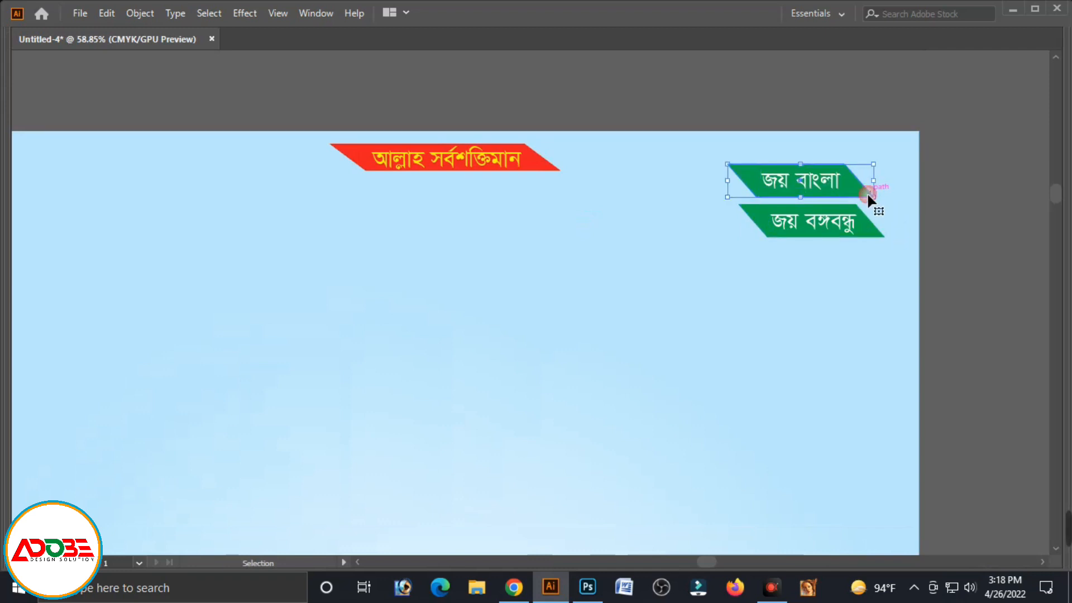
Fill the parallelogram behind "জয় বাংলা" red with C 0, M 100, Y 100, K 0.
{"action": "key", "text": "Tab"}
{"action": "left_click_drag", "start_coordinate": [889, 215], "coordinate": [855, 216]}
{"action": "left_click_drag", "start_coordinate": [881, 177], "coordinate": [984, 206]}
{"action": "left_click_drag", "start_coordinate": [853, 218], "coordinate": [993, 213]}
{"action": "left_click", "coordinate": [779, 135]}
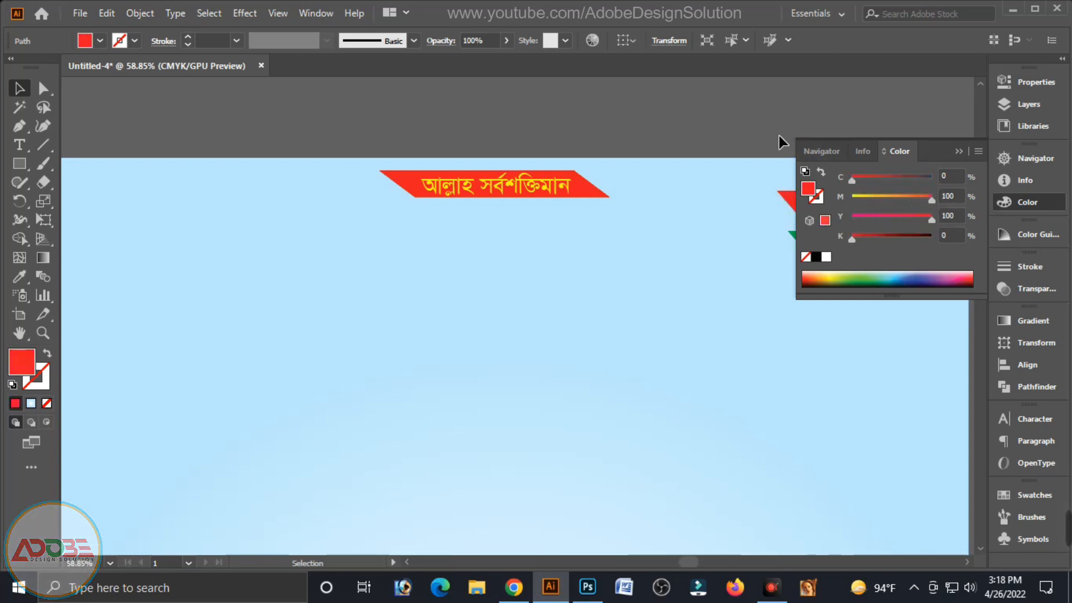
Duplicate the yellow heading text below the red banner and replace the copy's wording with "শিক্ষা শান্তি প্রগতি".
{"action": "key", "text": "Tab"}
{"action": "key", "text": "ctrl+minus"}
{"action": "key", "text": "ctrl+minus"}
{"action": "key", "text": "ctrl+minus"}
{"action": "key", "text": "ctrl+space"}
{"action": "left_click_drag", "start_coordinate": [515, 284], "coordinate": [579, 326]}
{"action": "left_click_drag", "start_coordinate": [504, 250], "coordinate": [676, 340]}
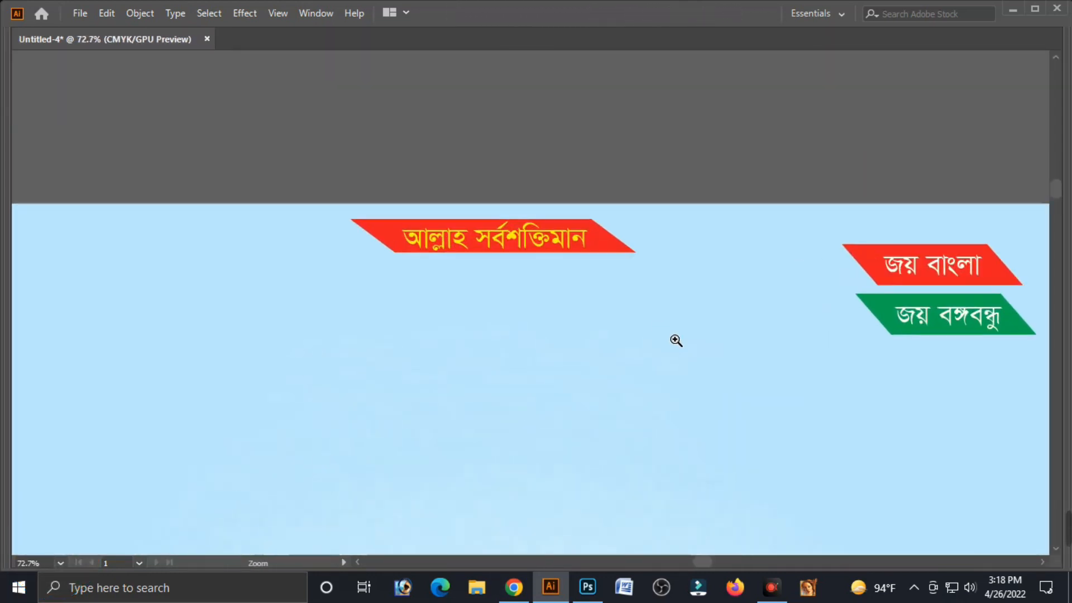
{"action": "left_click_drag", "start_coordinate": [515, 237], "coordinate": [513, 298]}
{"action": "triple_click", "coordinate": [512, 299]}
{"action": "type", "text": "শিক্ষা"}
Reduce the "শিক্ষা শান্তি প্রগতি" line to about 47 pt and recolour it black with K 100.
{"action": "left_click_drag", "start_coordinate": [547, 302], "coordinate": [597, 299]}
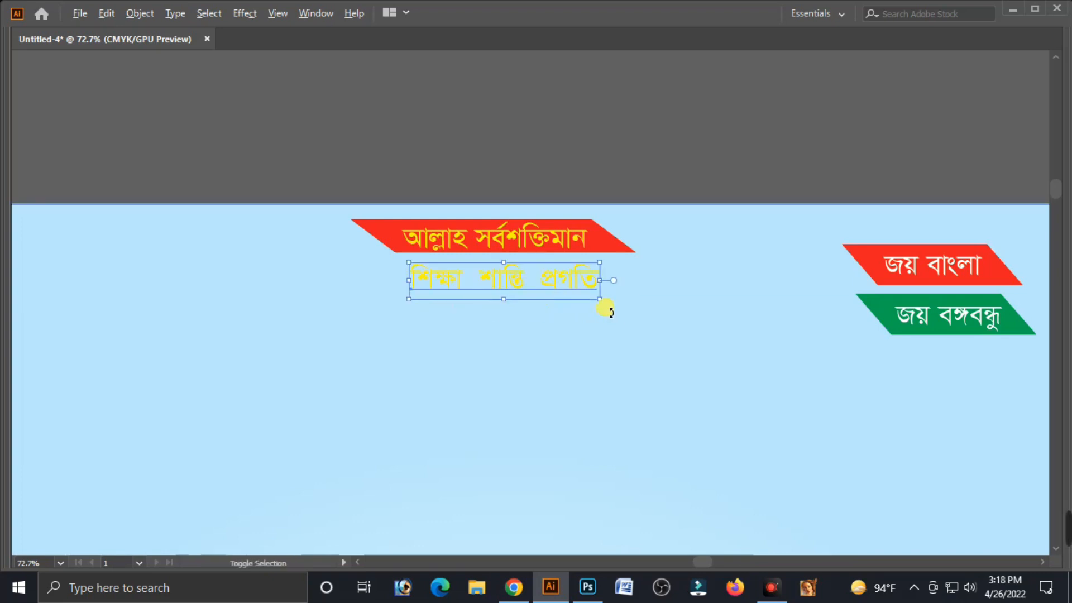
{"action": "key", "text": "Tab"}
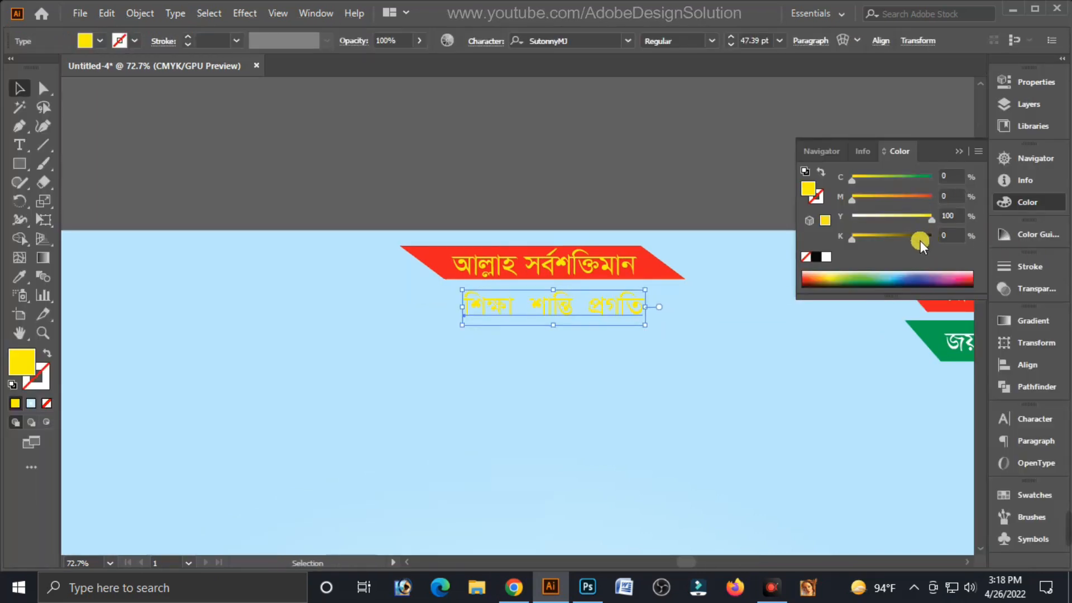
{"action": "left_click_drag", "start_coordinate": [920, 240], "coordinate": [933, 238]}
{"action": "left_click", "coordinate": [601, 134]}
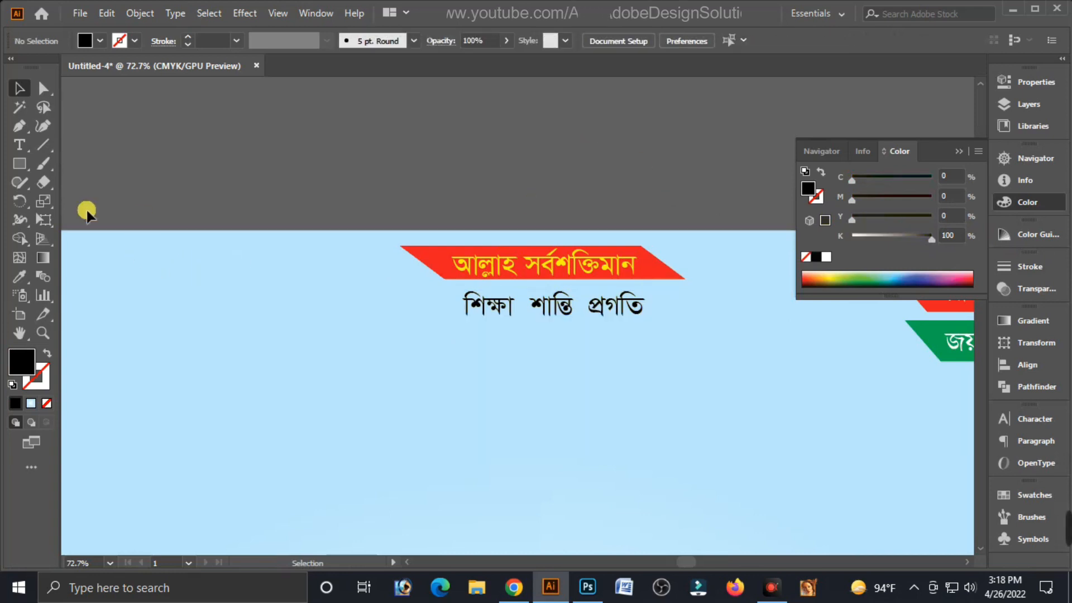
Draw a narrow vertical magenta bar (M 100) before "শিক্ষা" and copy it in front of "শান্তি" and "প্রগতি".
{"action": "key", "text": "Tab"}
{"action": "scroll", "coordinate": [425, 301], "scroll_direction": "up", "scroll_amount": 3}
{"action": "key", "text": "m"}
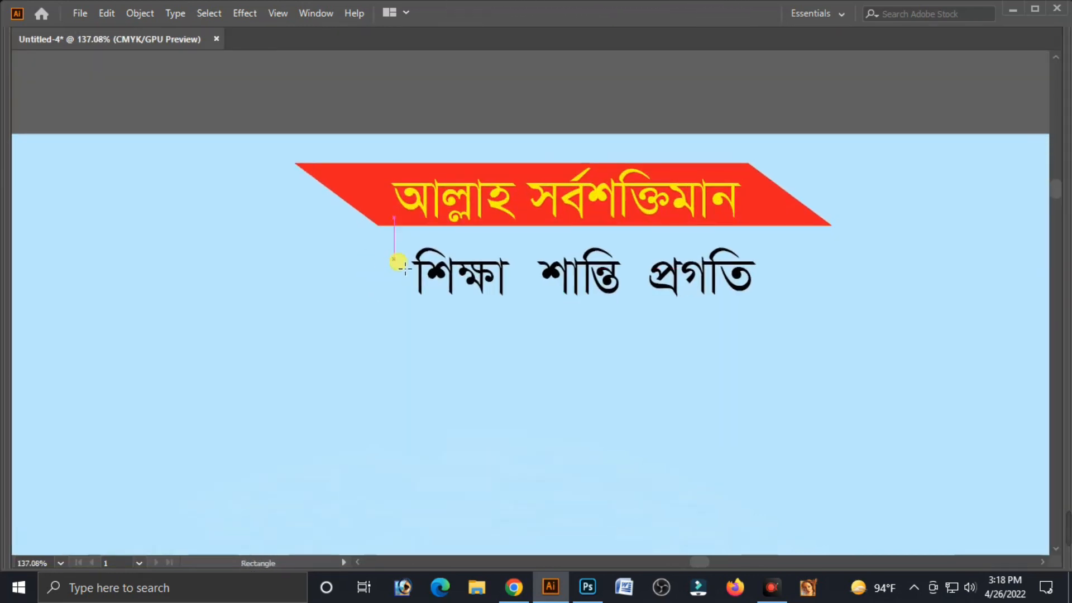
{"action": "left_click_drag", "start_coordinate": [416, 301], "coordinate": [415, 299]}
{"action": "key", "text": "Tab"}
{"action": "left_click", "coordinate": [19, 90]}
{"action": "left_click_drag", "start_coordinate": [902, 240], "coordinate": [998, 209]}
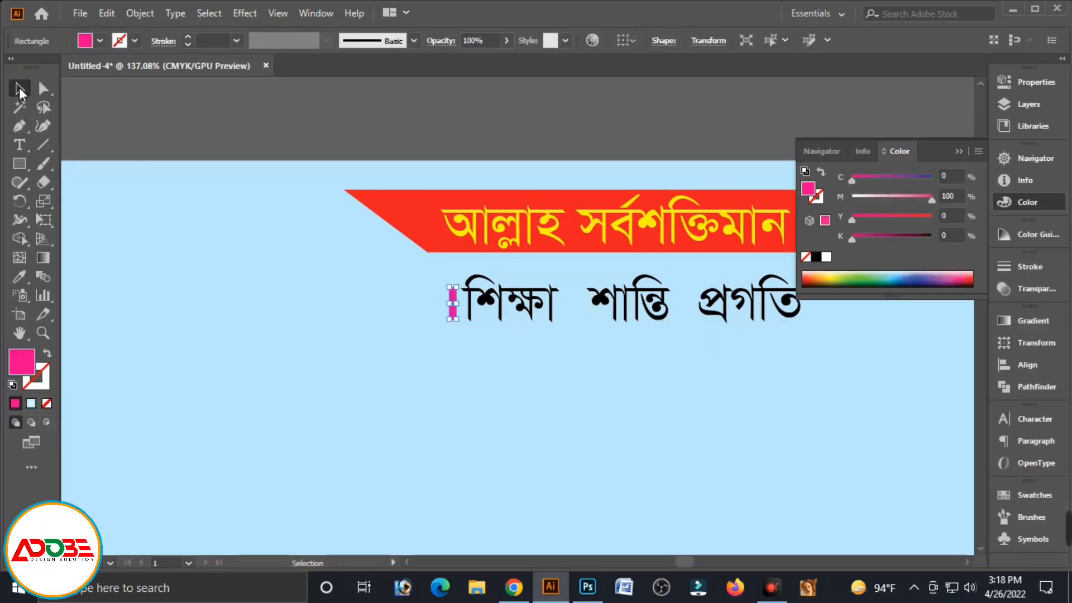
{"action": "left_click_drag", "start_coordinate": [452, 316], "coordinate": [690, 329]}
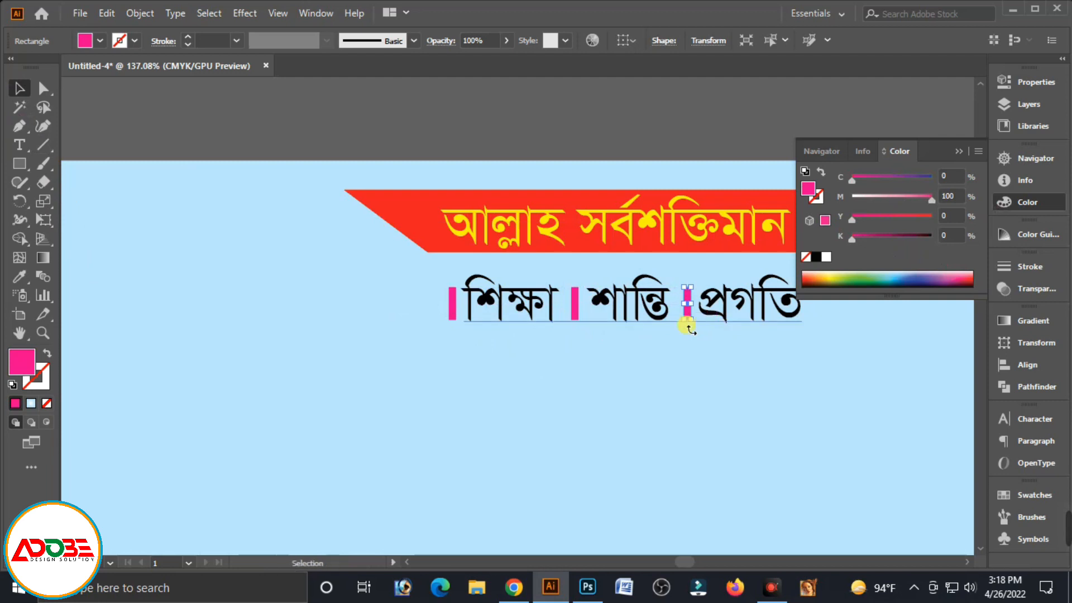
Group the three magenta bars with the "শিক্ষা শান্তি প্রগতি" text and nudge the group to the right.
{"action": "left_click", "coordinate": [613, 320], "text": "shift"}
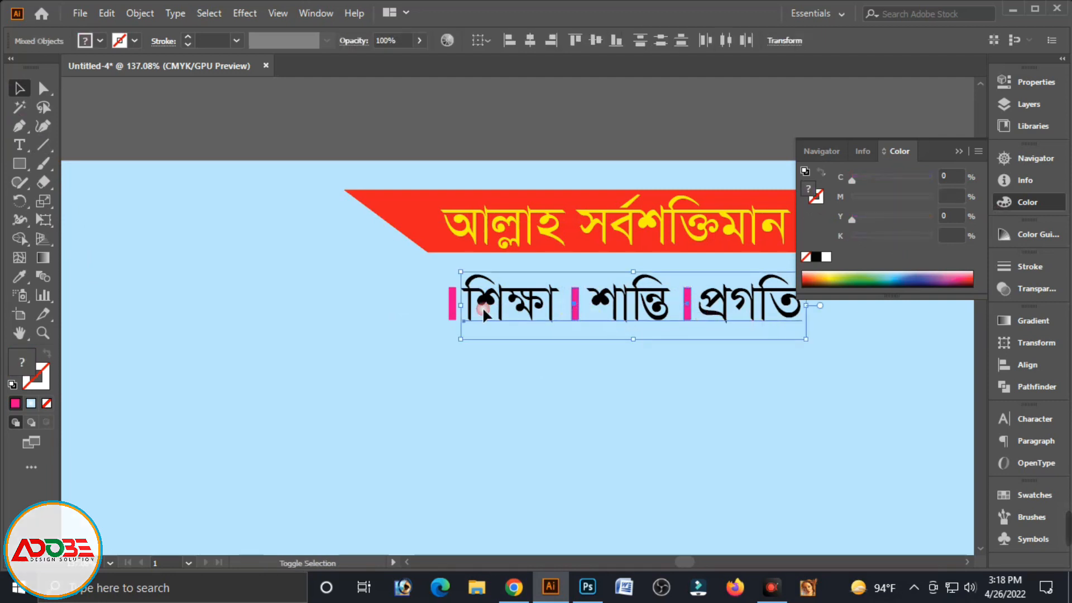
{"action": "key", "text": "a"}
{"action": "key", "text": "ctrl+g"}
{"action": "key", "text": "v"}
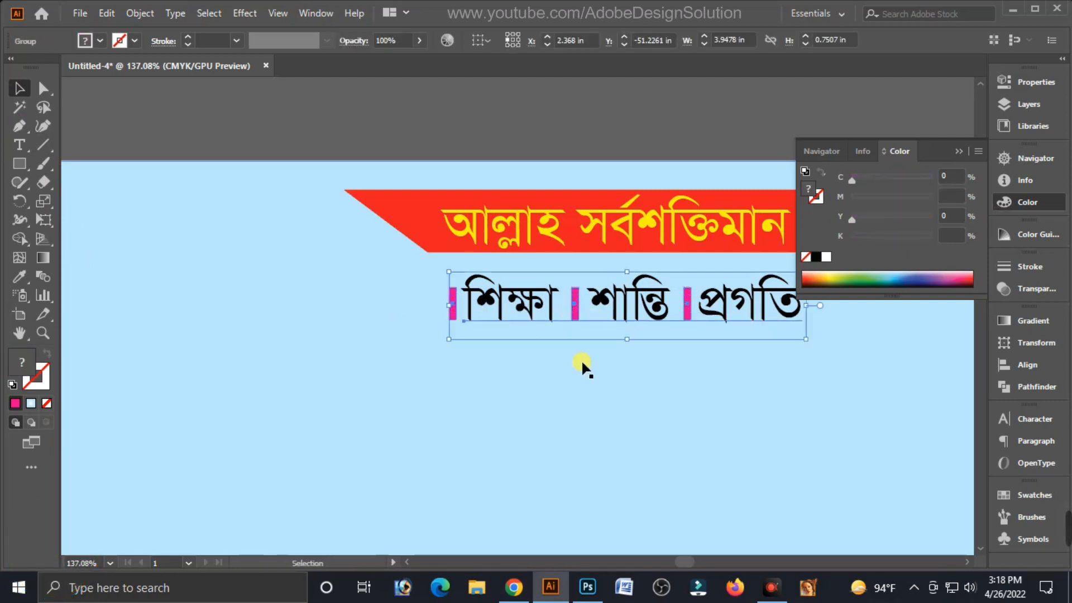
{"action": "key", "text": "shift+Right"}
{"action": "key", "text": "shift+Right"}
{"action": "left_click", "coordinate": [685, 134]}
Draw a small circle on the red banner's left slanted edge and fill it orange with Y 100.
{"action": "key", "text": "Tab"}
{"action": "key", "text": "Tab"}
{"action": "left_click_drag", "start_coordinate": [22, 167], "coordinate": [72, 201]}
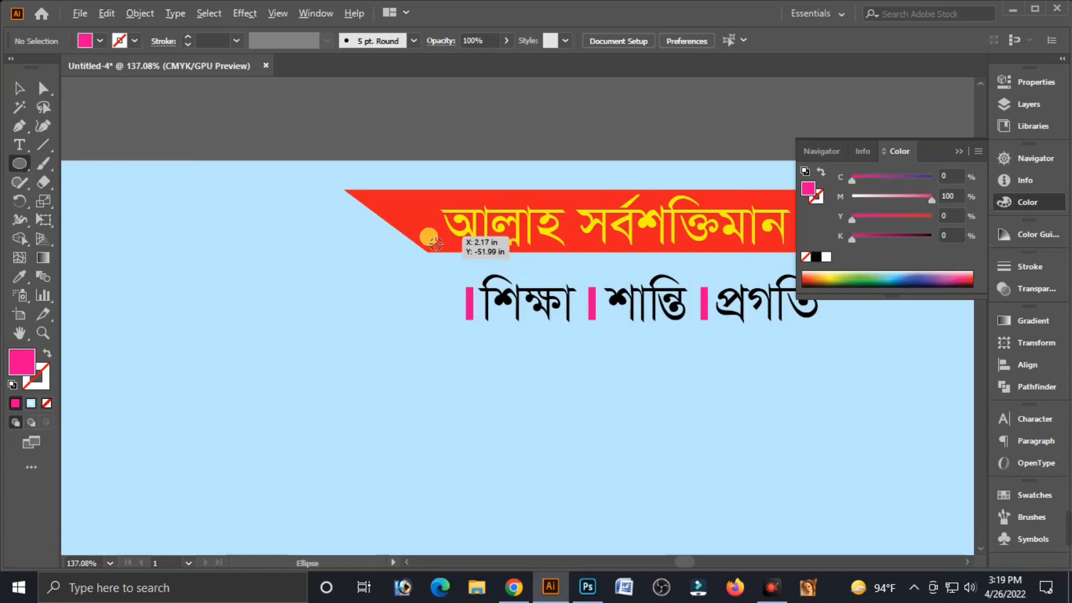
{"action": "left_click_drag", "start_coordinate": [371, 207], "coordinate": [403, 236]}
{"action": "left_click", "coordinate": [18, 88]}
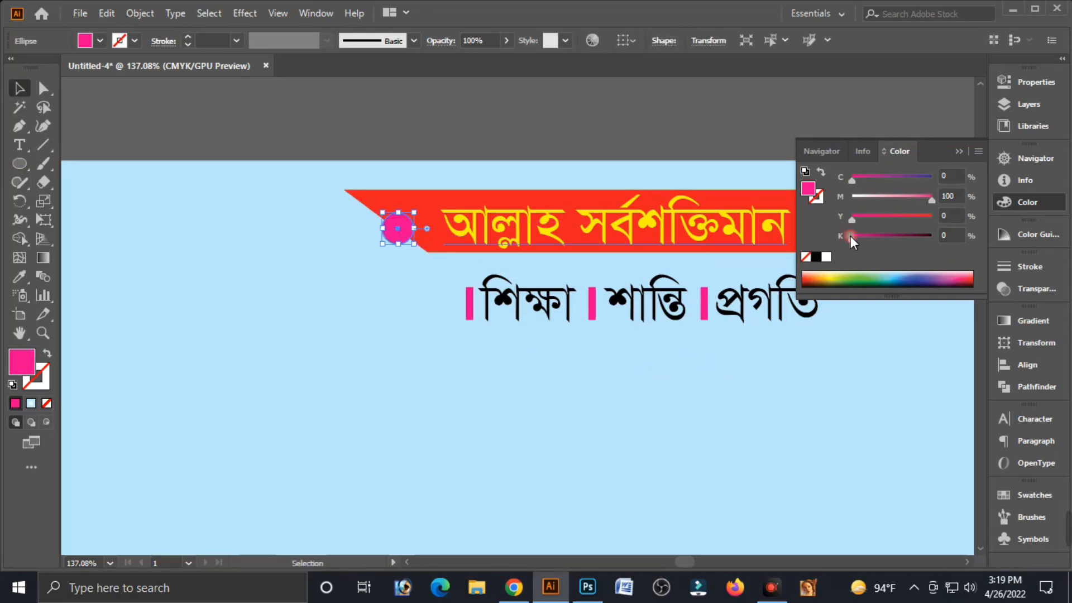
{"action": "left_click_drag", "start_coordinate": [918, 201], "coordinate": [883, 199]}
{"action": "left_click", "coordinate": [931, 217]}
{"action": "left_click", "coordinate": [599, 142]}
Copy the orange circle to the right slanted edge of the red banner.
{"action": "key", "text": "Tab"}
{"action": "left_click_drag", "start_coordinate": [349, 201], "coordinate": [796, 200]}
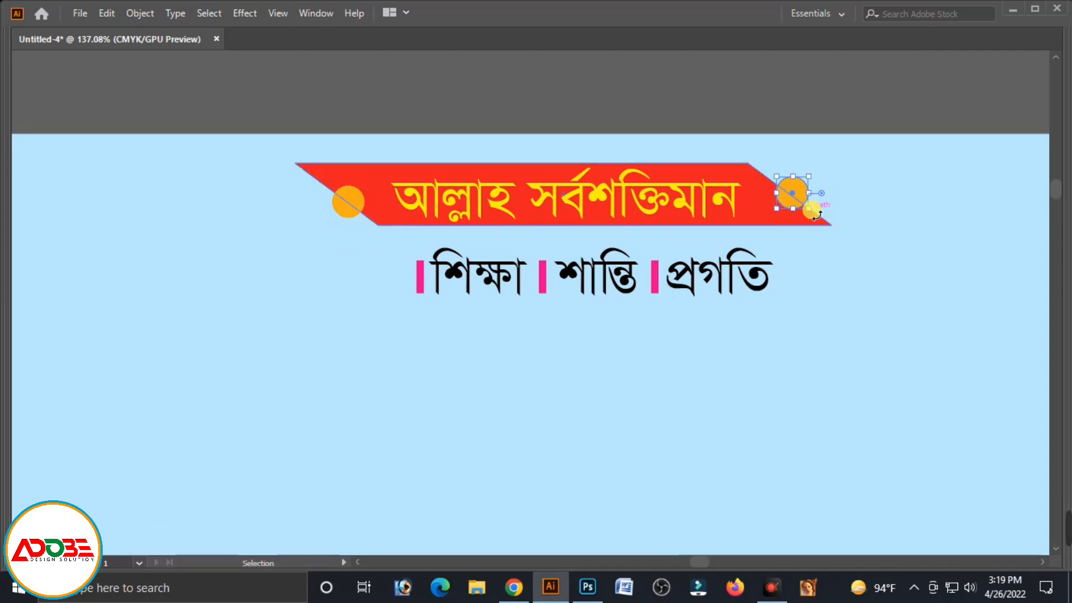
{"action": "left_click", "coordinate": [826, 115]}
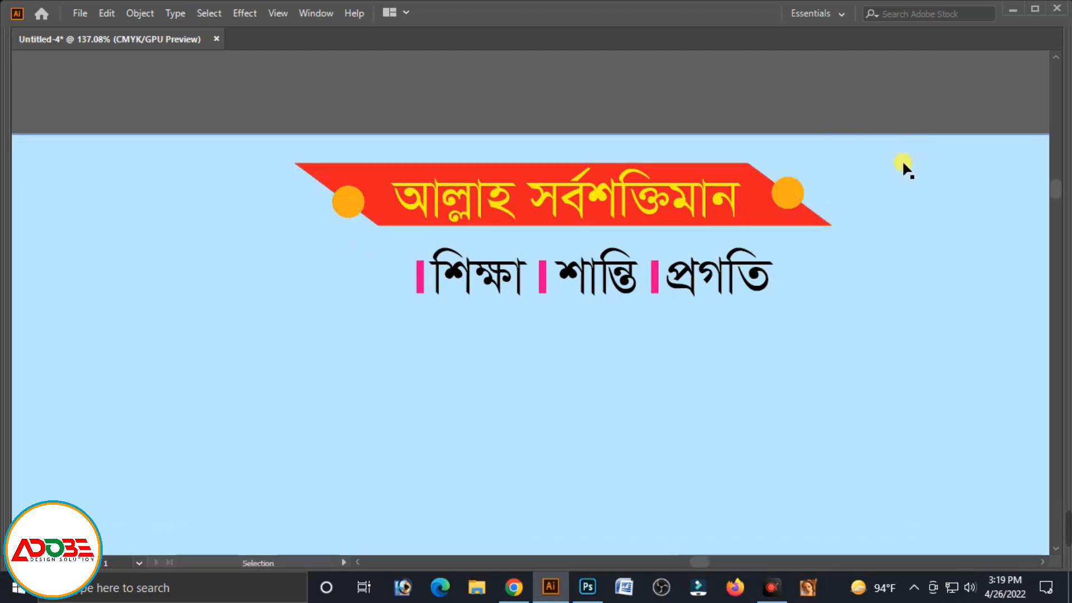
Cut the group of three circular portraits from Untitled-5 and paste it into the poster in Untitled-4.
{"action": "key", "text": "ctrl+minus"}
{"action": "key", "text": "ctrl+minus"}
{"action": "key", "text": "ctrl+minus"}
{"action": "key", "text": "ctrl+minus"}
{"action": "key", "text": "space"}
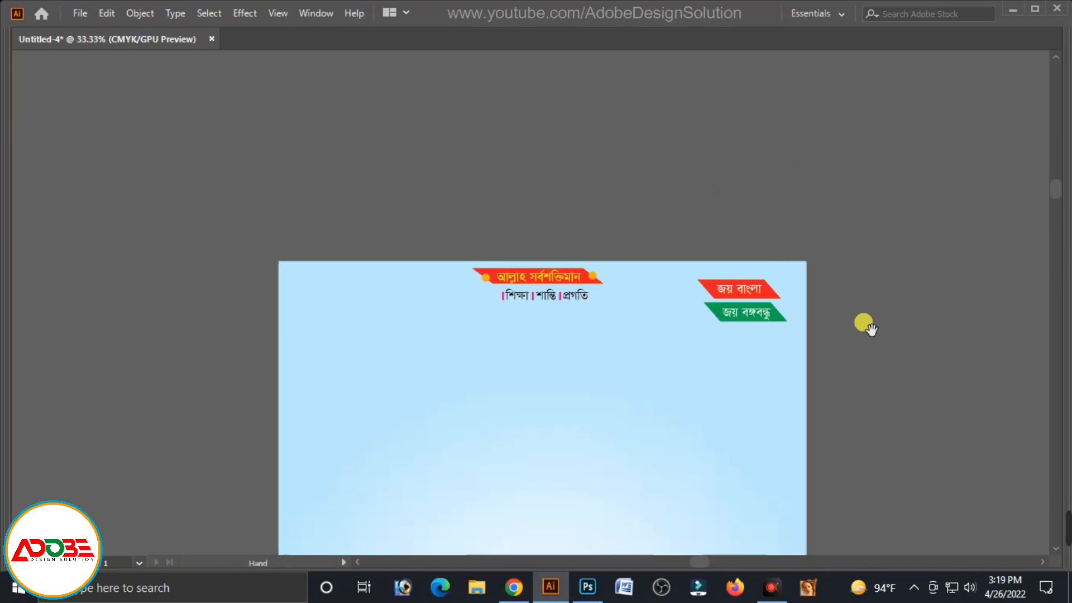
{"action": "left_click_drag", "start_coordinate": [875, 335], "coordinate": [853, 233]}
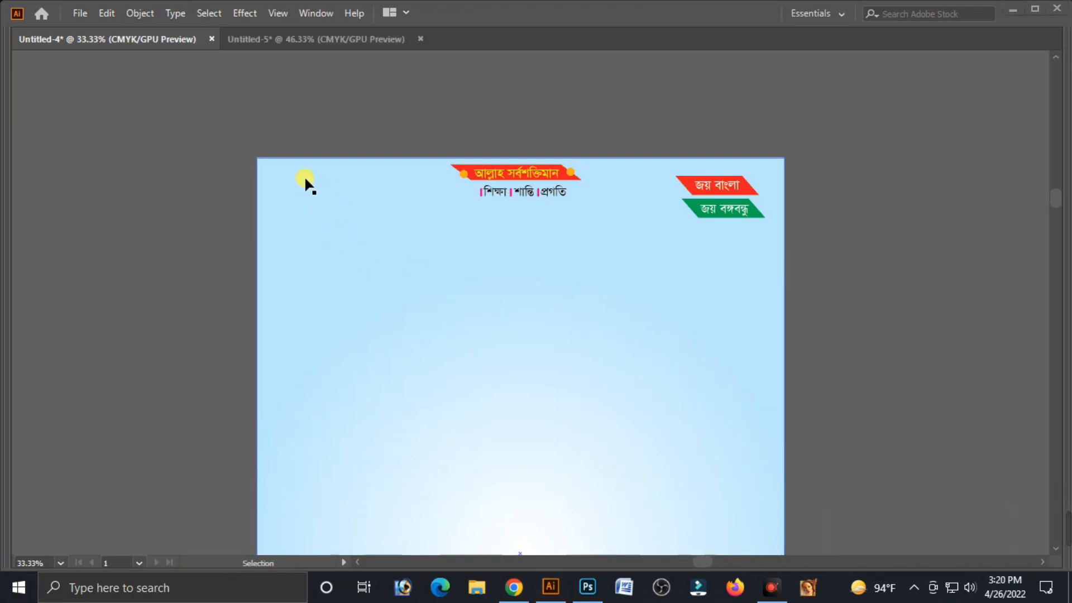
{"action": "left_click", "coordinate": [295, 38]}
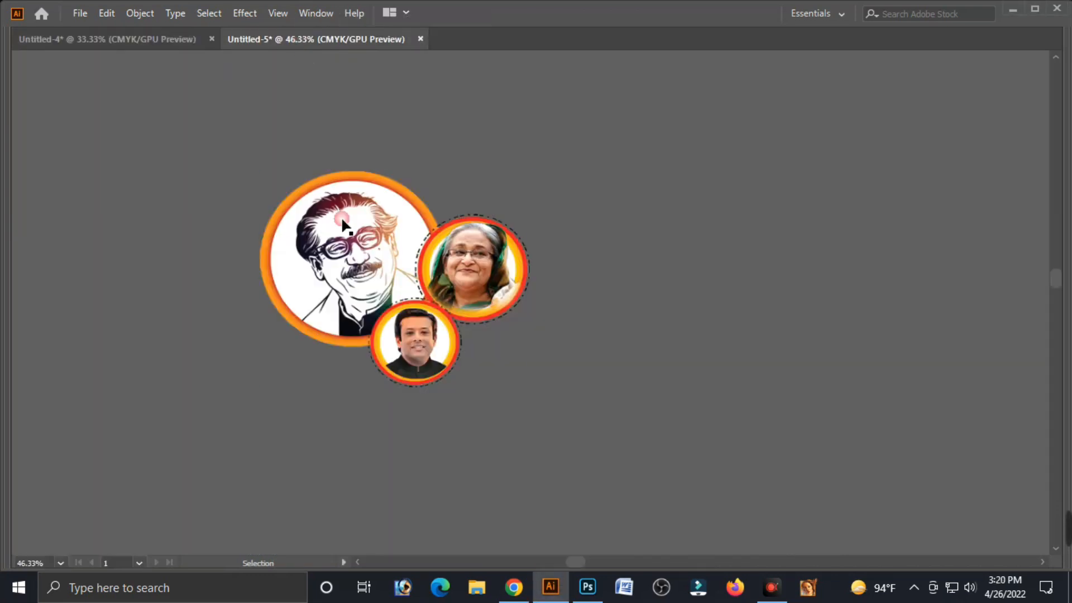
{"action": "key", "text": "ctrl+x"}
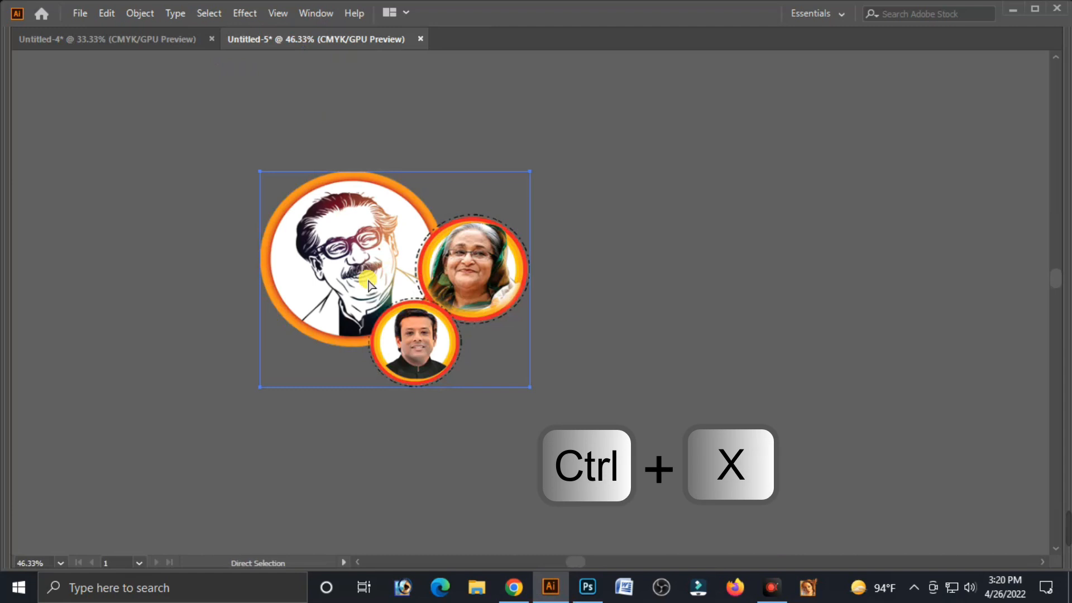
{"action": "left_click", "coordinate": [132, 43]}
{"action": "key", "text": "ctrl+v"}
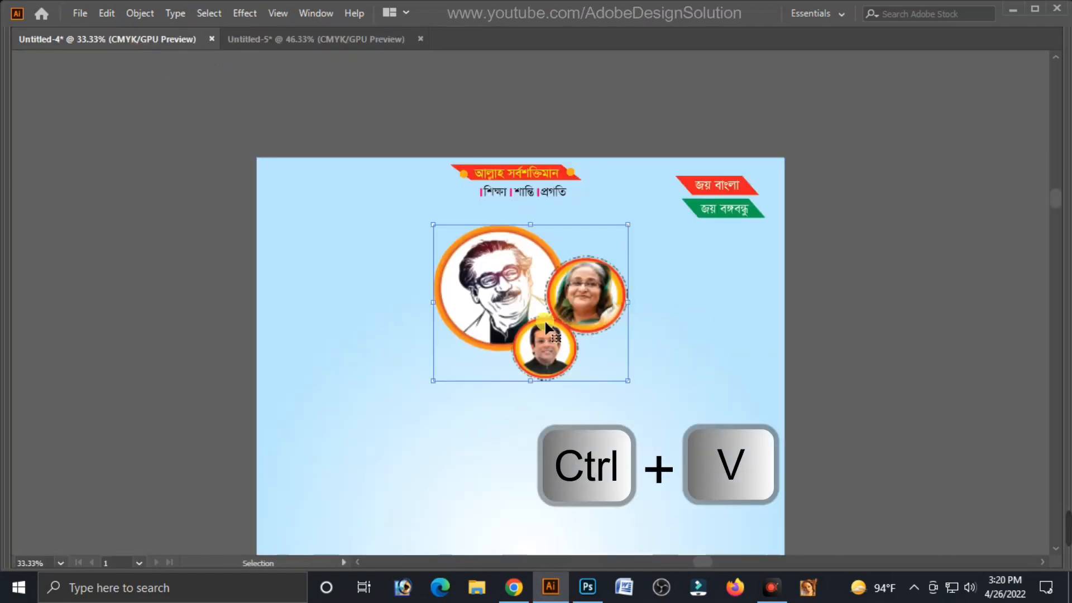
Move the three-portrait group to the poster's upper-left corner and scale it down slightly.
{"action": "left_click_drag", "start_coordinate": [539, 324], "coordinate": [372, 281]}
{"action": "left_click_drag", "start_coordinate": [450, 326], "coordinate": [461, 343]}
{"action": "left_click_drag", "start_coordinate": [367, 303], "coordinate": [367, 297]}
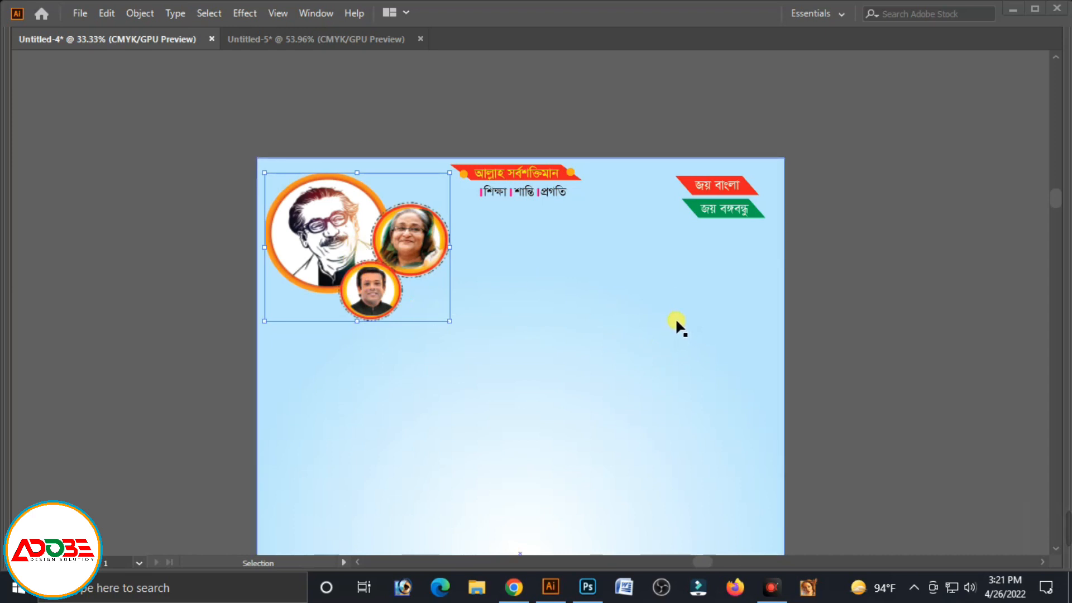
Transfer the two ring-framed portraits from Untitled-5 to the poster and place them below the slogan shapes.
{"action": "left_click", "coordinate": [323, 41]}
{"action": "left_click", "coordinate": [578, 278]}
{"action": "key", "text": "ctrl+a"}
{"action": "key", "text": "ctrl+x"}
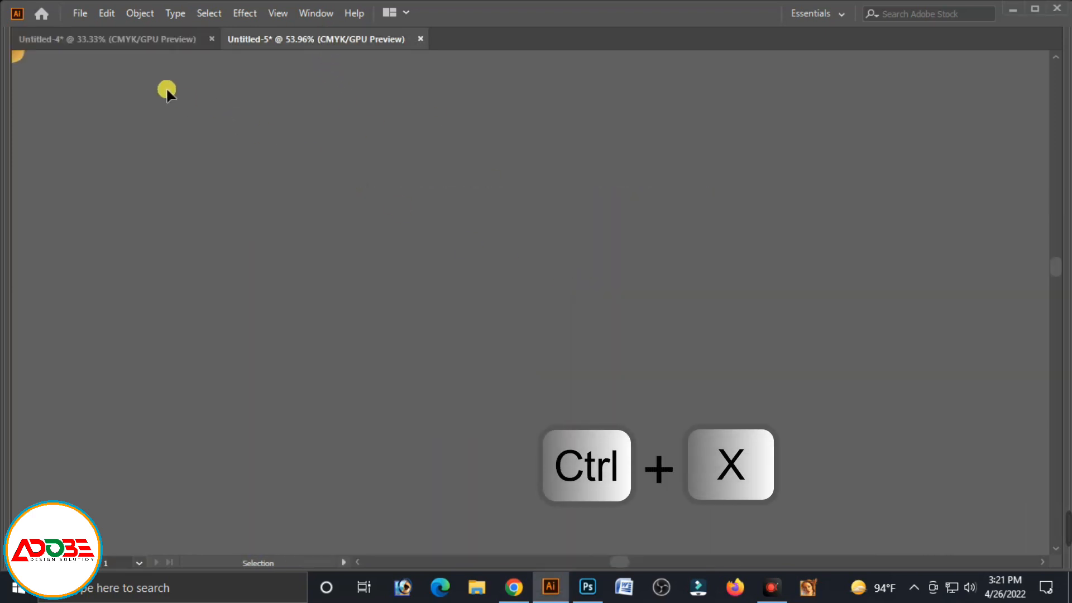
{"action": "left_click", "coordinate": [142, 40]}
{"action": "key", "text": "ctrl+v"}
{"action": "left_click_drag", "start_coordinate": [550, 290], "coordinate": [688, 360]}
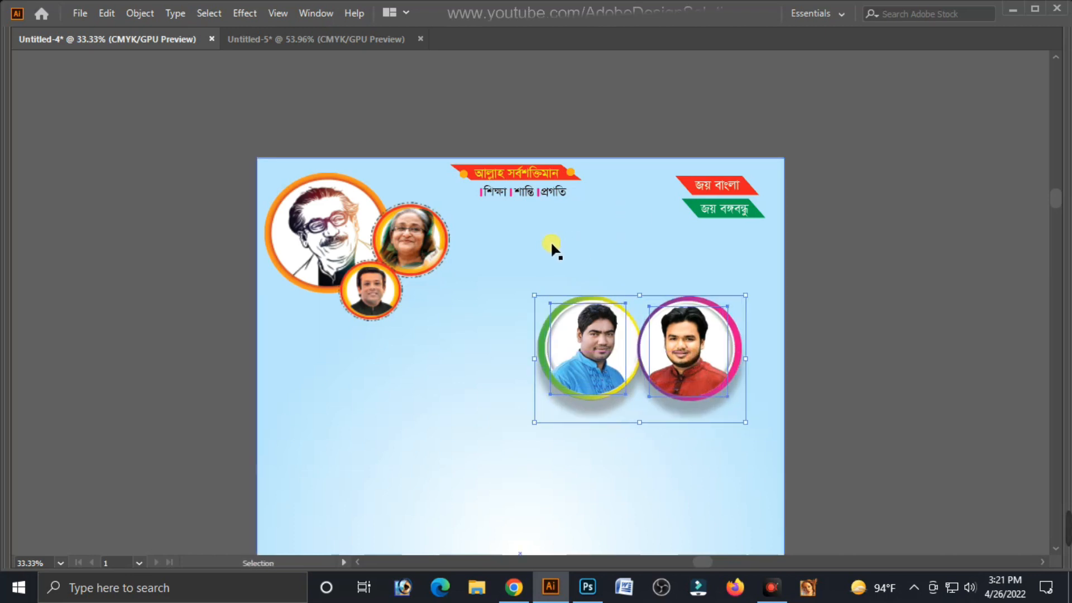
Transfer the three hanging lanterns from Untitled-5 to the poster and place them between the heading banner and slogan shapes.
{"action": "left_click", "coordinate": [373, 38]}
{"action": "left_click", "coordinate": [266, 267]}
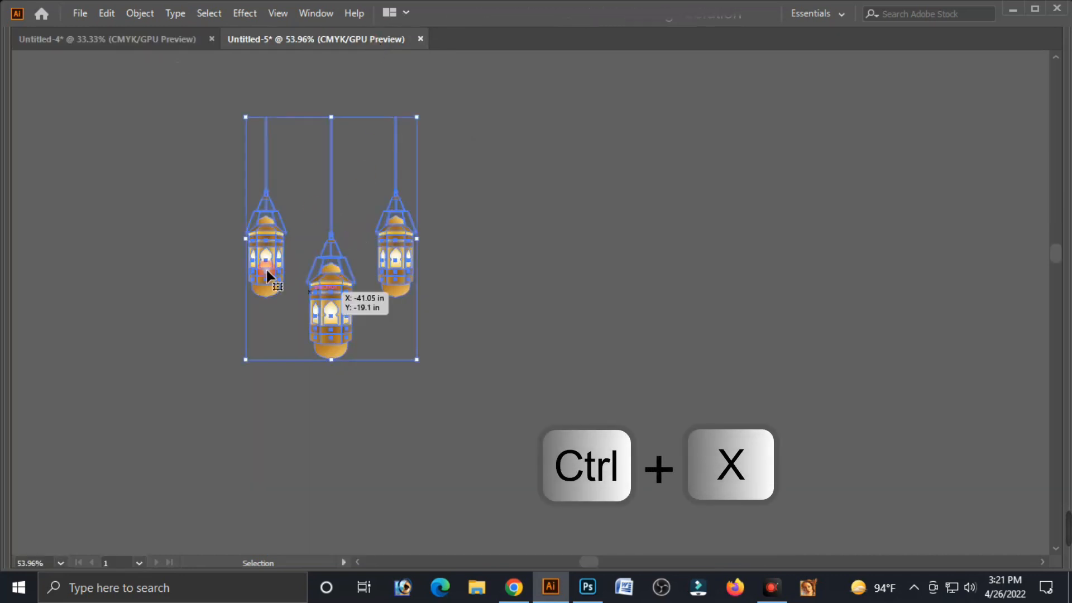
{"action": "key", "text": "ctrl+x"}
{"action": "left_click", "coordinate": [149, 39]}
{"action": "key", "text": "ctrl+v"}
{"action": "left_click_drag", "start_coordinate": [528, 327], "coordinate": [622, 273]}
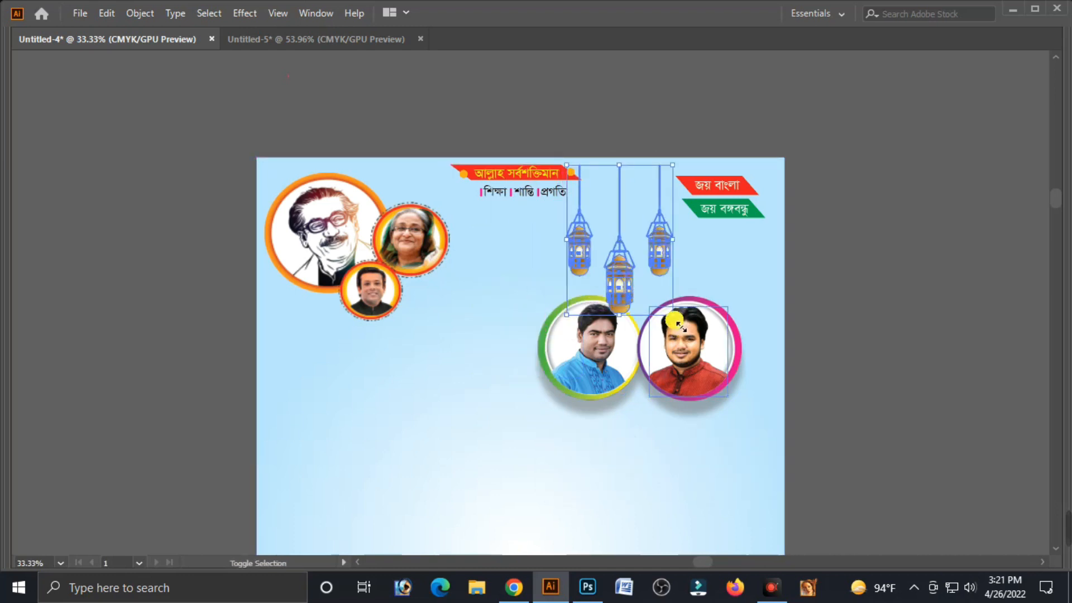
Scale the three hanging lanterns down slightly and align them to the poster's top edge.
{"action": "left_click_drag", "start_coordinate": [675, 322], "coordinate": [673, 318]}
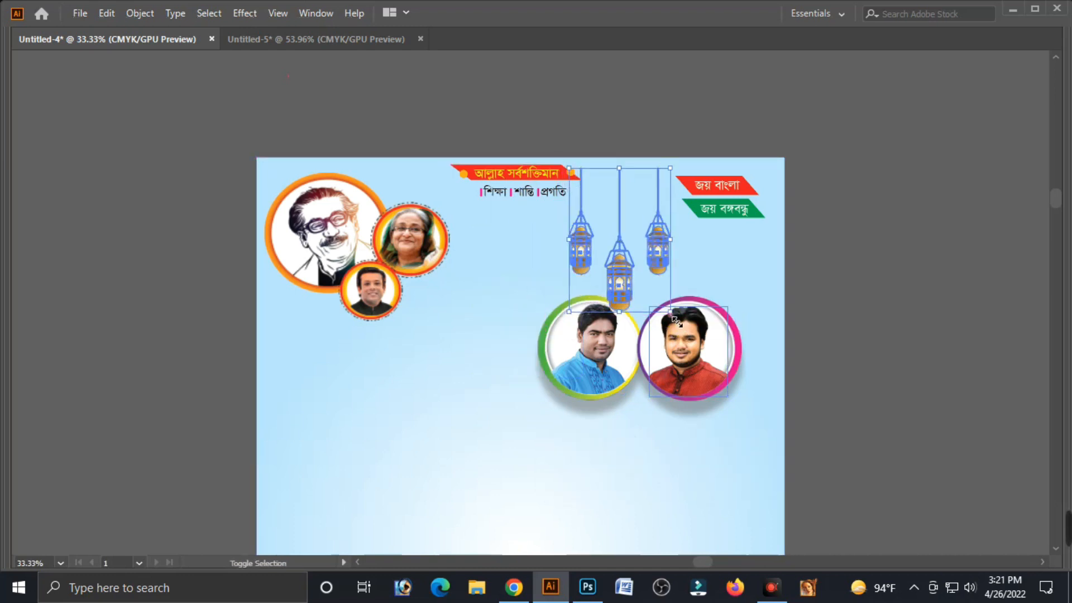
{"action": "left_click", "coordinate": [698, 252], "text": "shift"}
{"action": "key", "text": "Tab"}
{"action": "left_click", "coordinate": [1022, 364]}
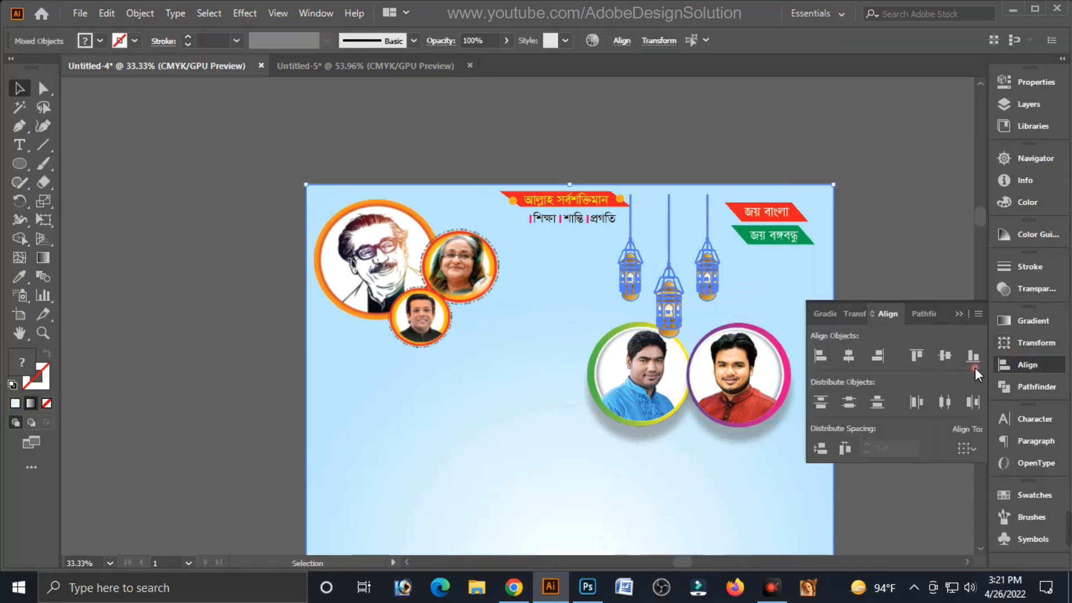
{"action": "left_click", "coordinate": [919, 355]}
{"action": "key", "text": "Tab"}
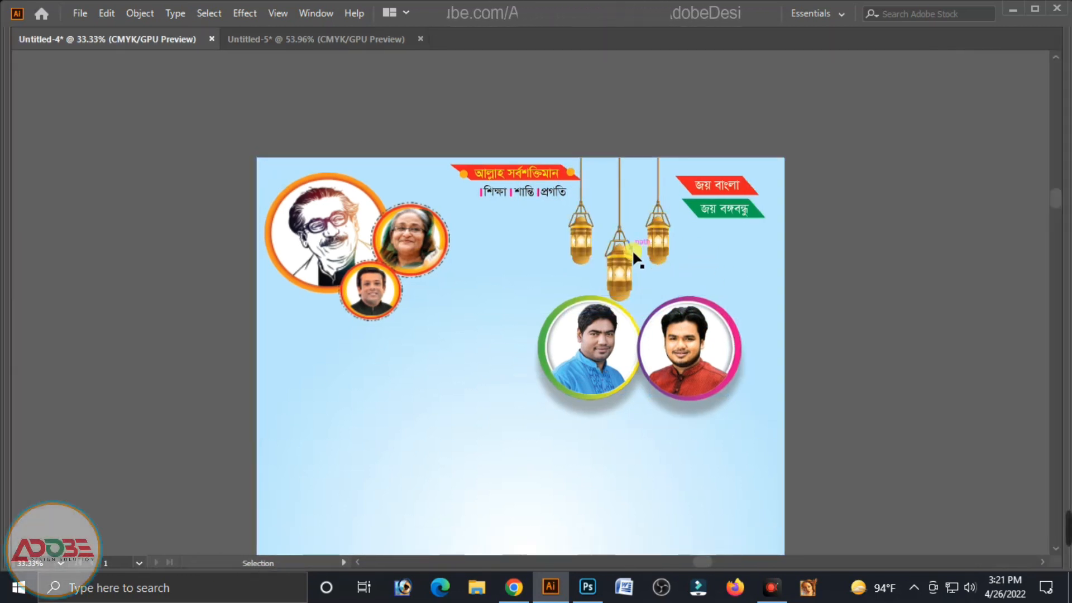
Shift the lanterns slightly toward the slogan shapes and move the two ring-framed portraits further down beneath them.
{"action": "left_click_drag", "start_coordinate": [643, 272], "coordinate": [651, 273]}
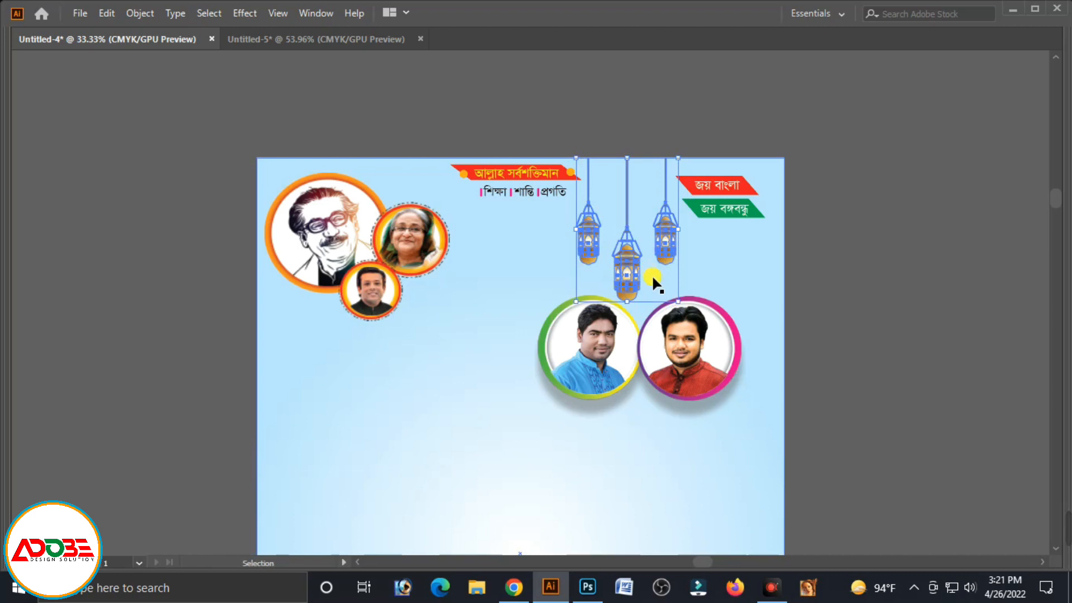
{"action": "left_click", "coordinate": [809, 287]}
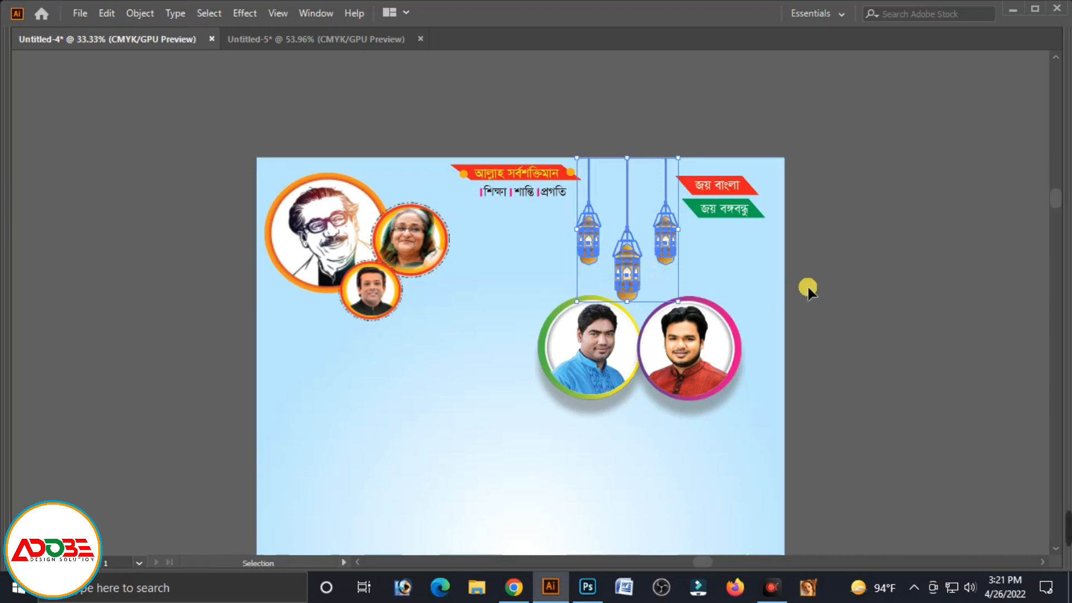
{"action": "left_click", "coordinate": [723, 329]}
{"action": "left_click_drag", "start_coordinate": [716, 336], "coordinate": [706, 371]}
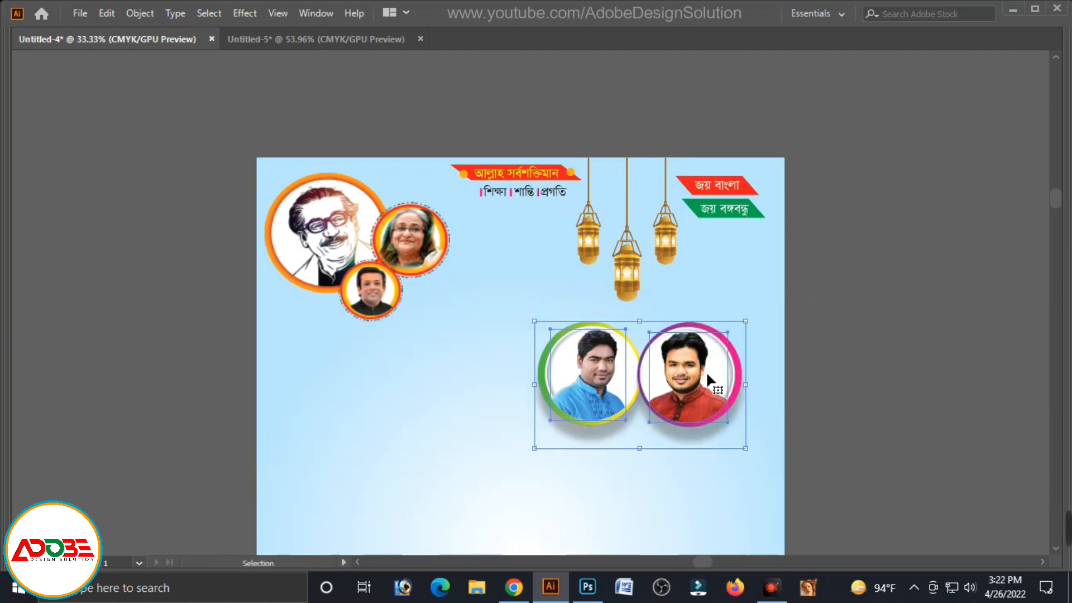
{"action": "left_click", "coordinate": [805, 293]}
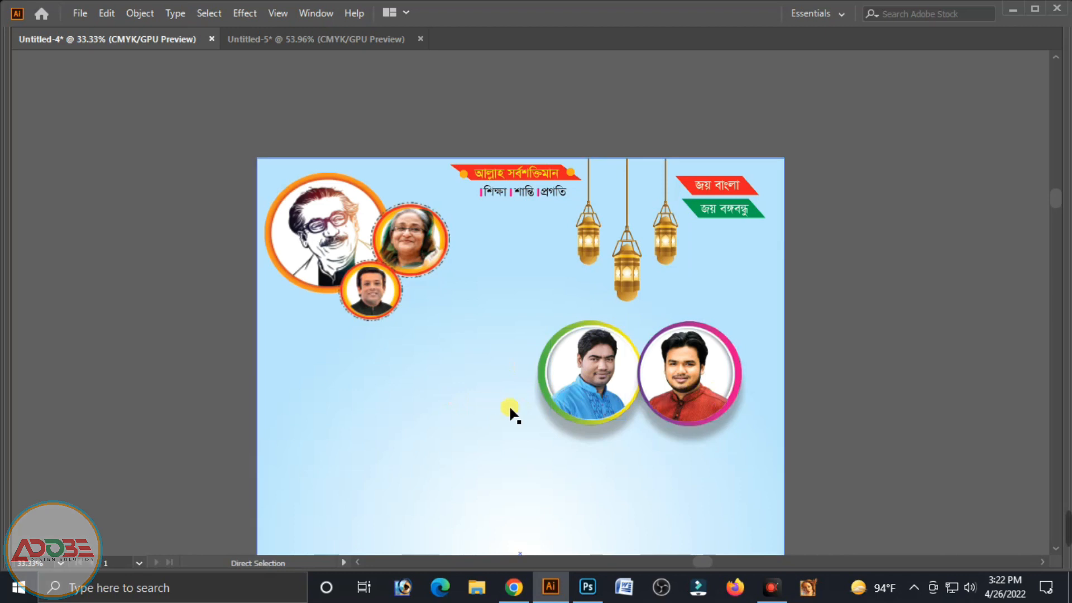
Add the SutonnyMJ text line "পবিত্র ঈদ-উল ফিতর উপলক্ষে" at about 123 pt below the two ring-framed portraits.
{"action": "left_click_drag", "start_coordinate": [663, 427], "coordinate": [648, 294]}
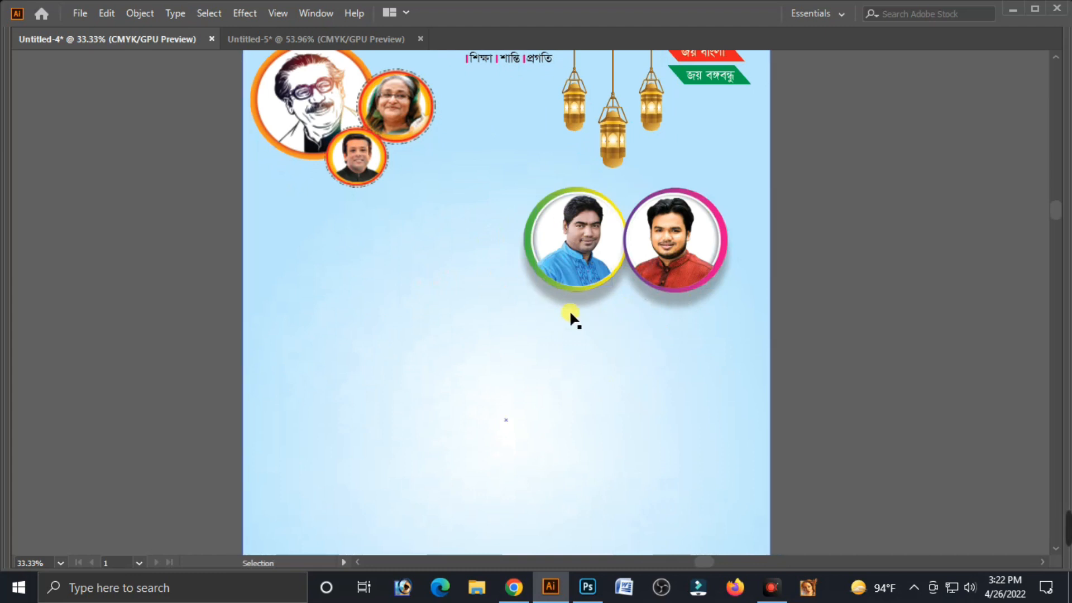
{"action": "key", "text": "Tab"}
{"action": "left_click", "coordinate": [20, 144]}
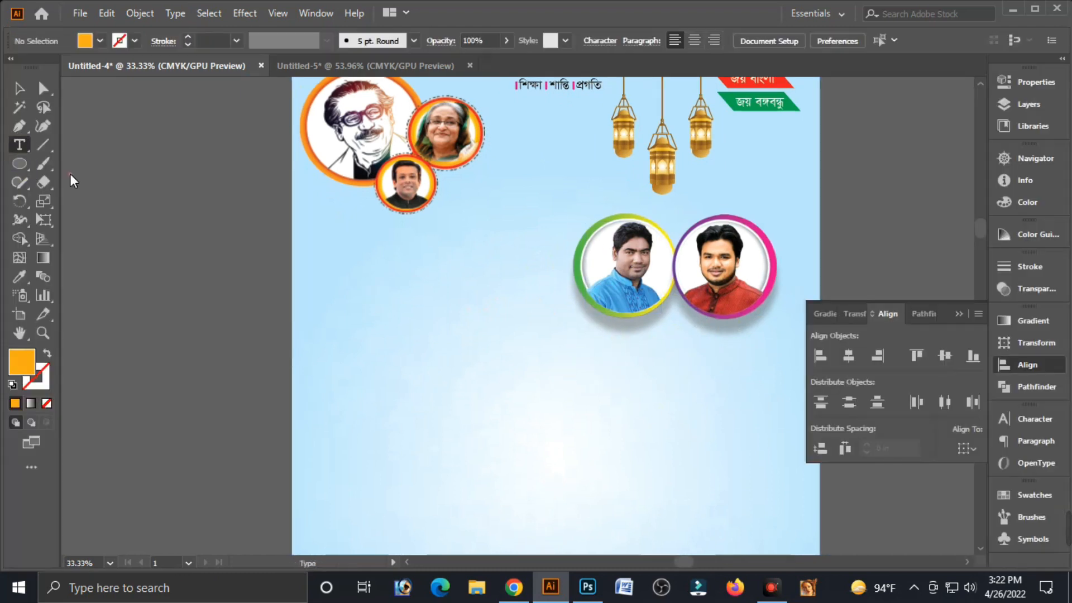
{"action": "left_click", "coordinate": [446, 363]}
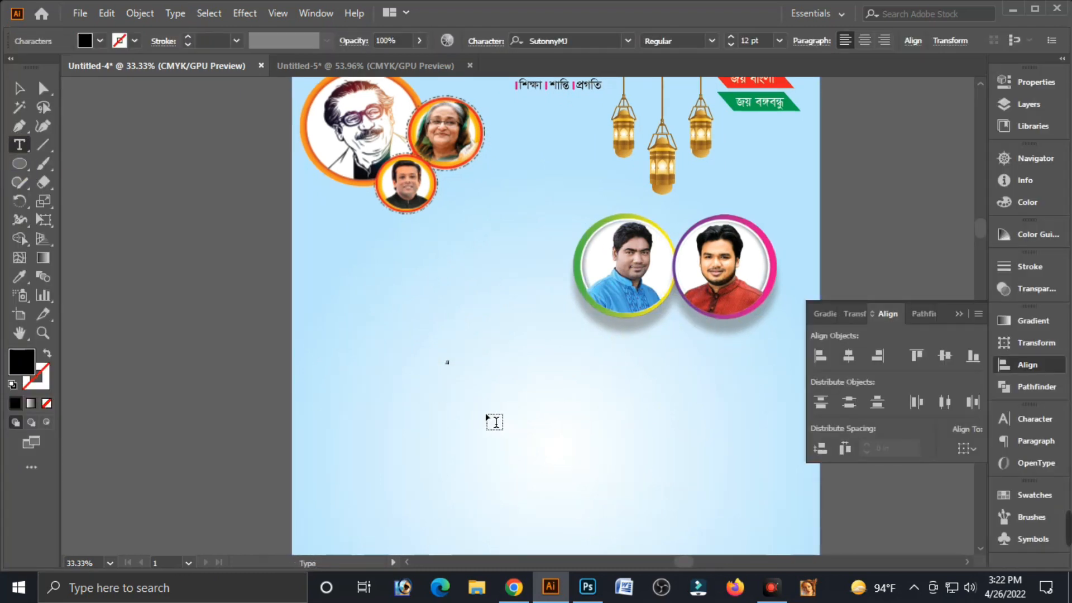
{"action": "left_click", "coordinate": [19, 89]}
{"action": "left_click_drag", "start_coordinate": [458, 373], "coordinate": [598, 433]}
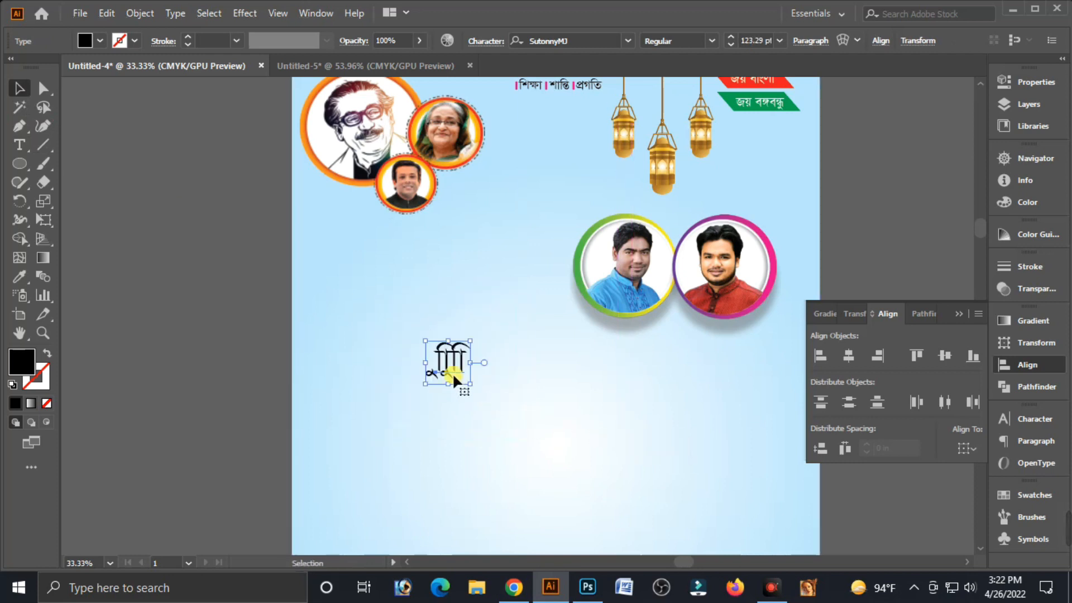
{"action": "double_click", "coordinate": [446, 373]}
{"action": "key", "text": "ctrl+a"}
{"action": "type", "text": "পবি"}
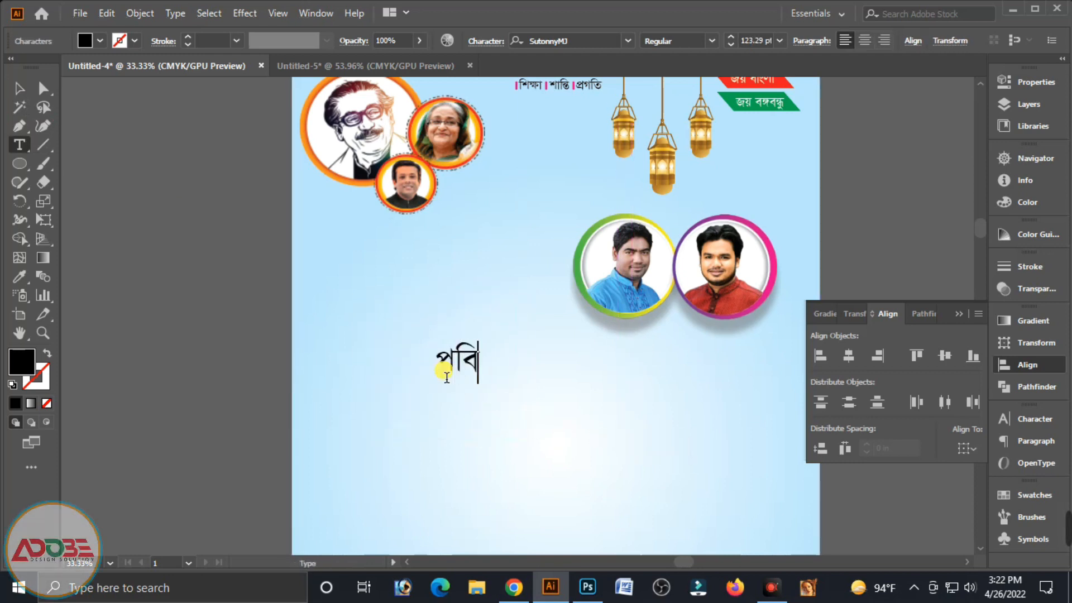
{"action": "type", "text": "ত্র ঈদ-উ"}
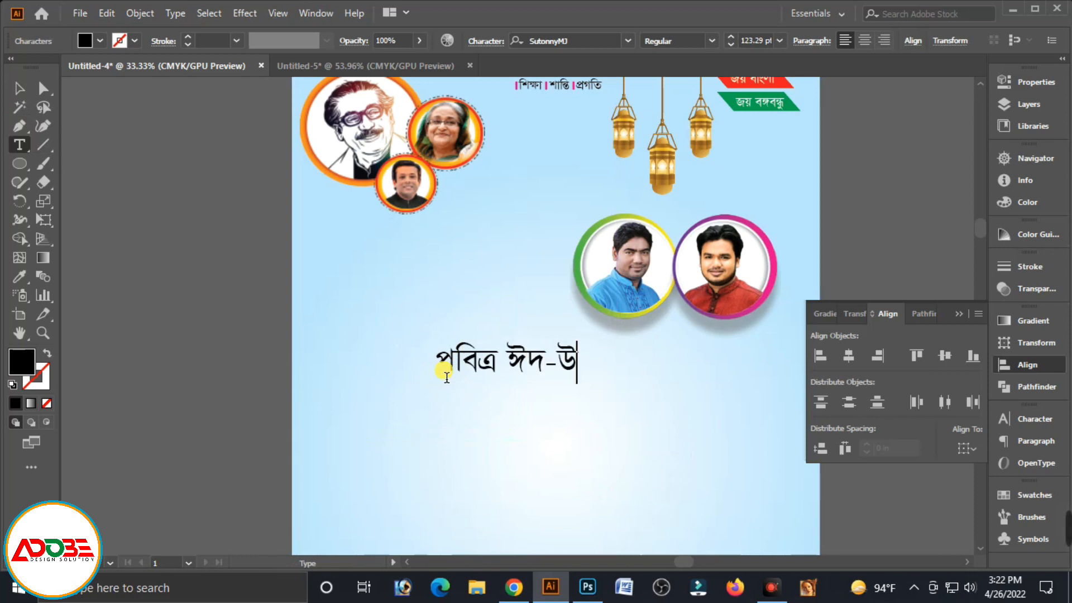
{"action": "type", "text": "ল ফিতর উপলক্ষে"}
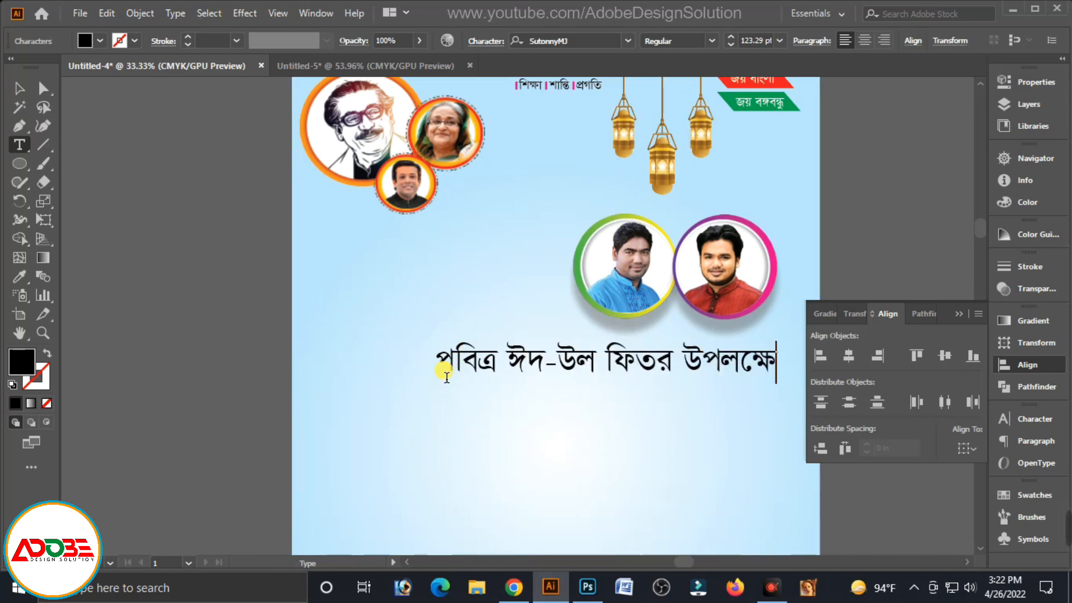
{"action": "key", "text": "Escape"}
Duplicate the Eid text line directly below itself and change the copy to "জেলা শাখা দলের নাম".
{"action": "left_click_drag", "start_coordinate": [588, 377], "coordinate": [594, 401]}
{"action": "double_click", "coordinate": [594, 401]}
{"action": "key", "text": "ctrl+a"}
{"action": "type", "text": "জে"}
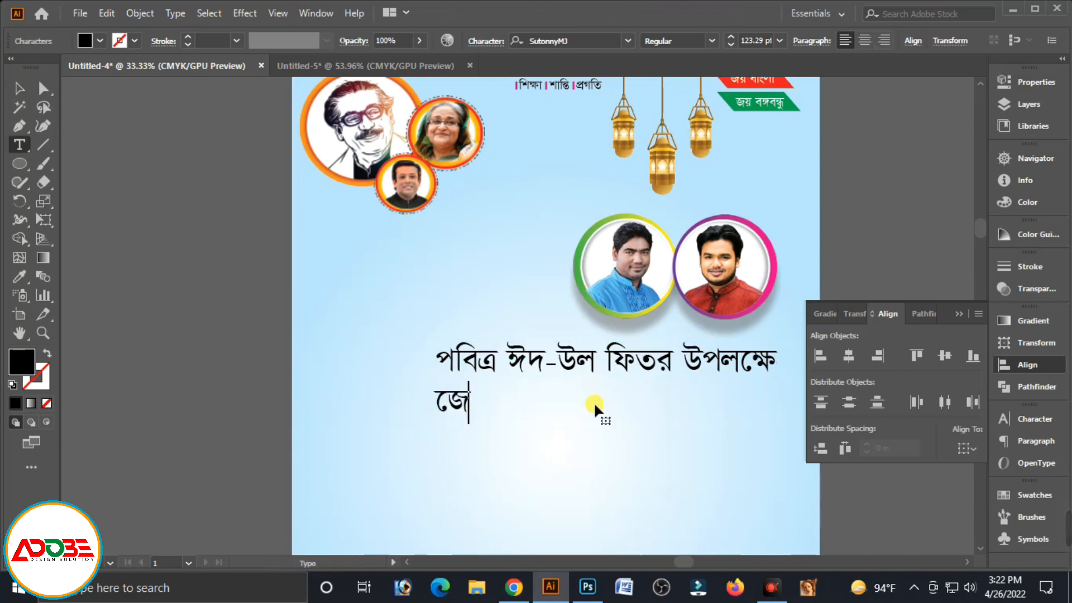
{"action": "type", "text": "লা শাখা দলের নাম"}
{"action": "key", "text": "Escape"}
Duplicate the second line below it and replace the copy with the two-line greeting "এর পক্ষ থেকে সকল প্রবাসী এবং / দেশবাসীকে জানাই ঈদের শুভেচ্ছা".
{"action": "left_click_drag", "start_coordinate": [563, 411], "coordinate": [550, 458]}
{"action": "double_click", "coordinate": [550, 458]}
{"action": "key", "text": "ctrl+a"}
{"action": "key", "text": "BackSpace"}
{"action": "type", "text": "এর পক্ষ থেকে"}
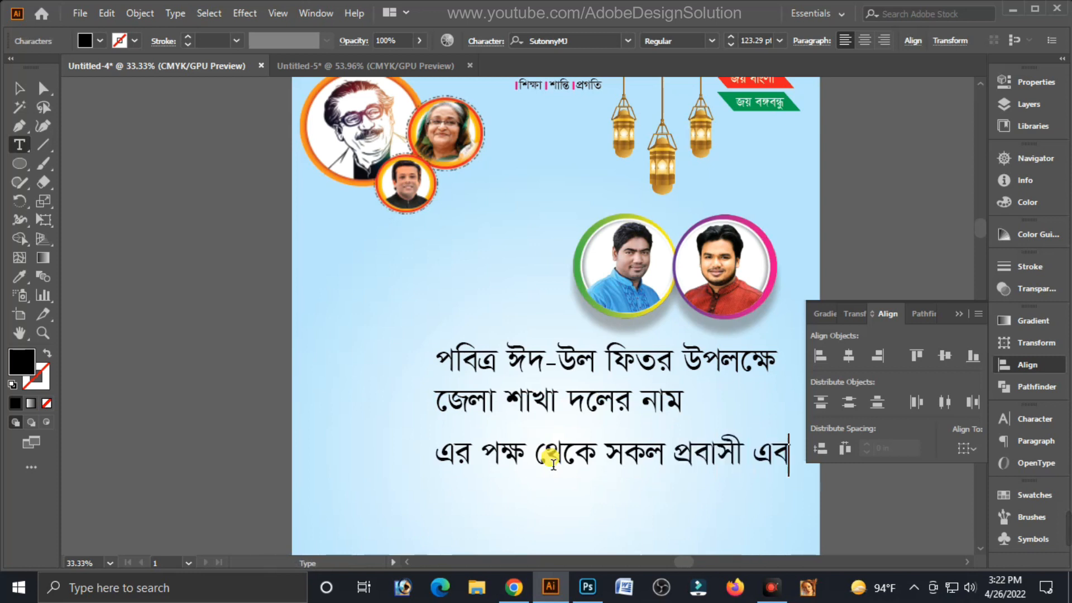
{"action": "type", "text": "সীকে জানাই ঈদের শুবে"}
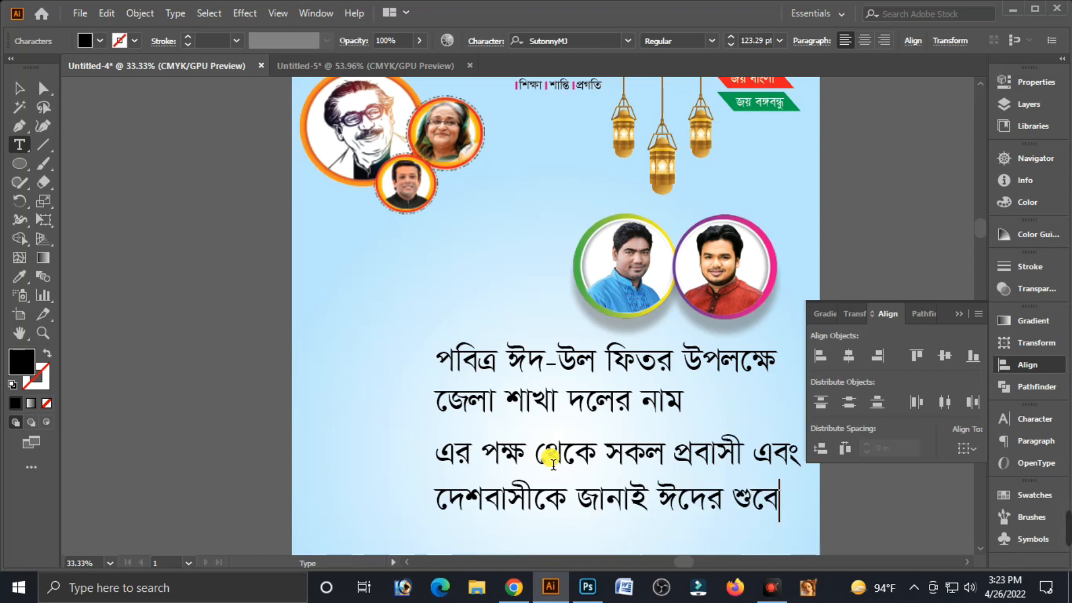
{"action": "key", "text": "Escape"}
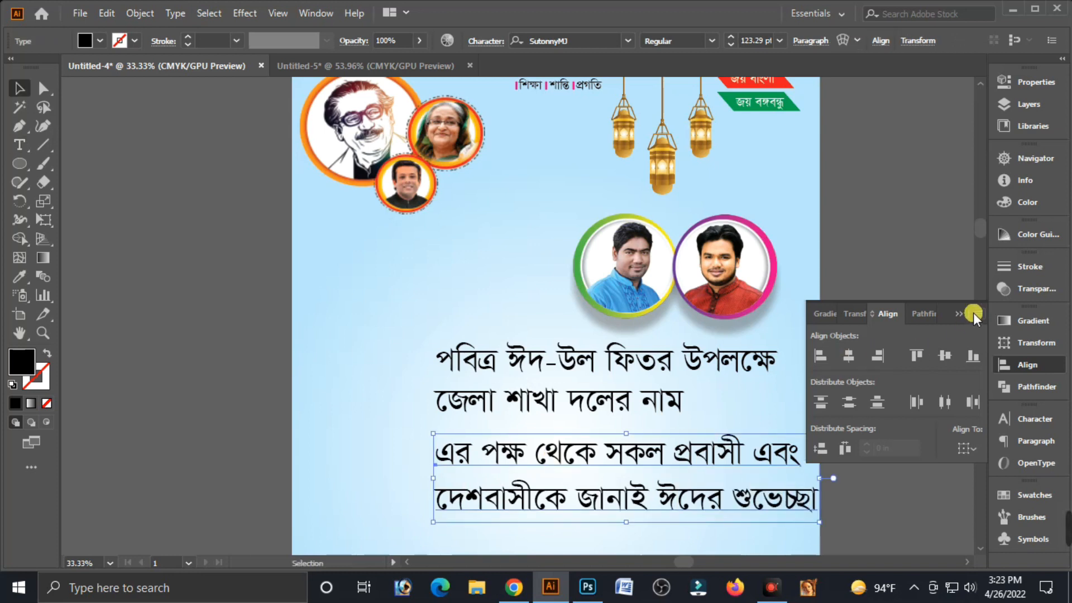
Correct the opening characters of the lines that begin with "জেলা" and "দেশবাসীকে".
{"action": "left_click", "coordinate": [960, 313]}
{"action": "left_click", "coordinate": [614, 380]}
{"action": "double_click", "coordinate": [449, 411]}
{"action": "left_click", "coordinate": [450, 411]}
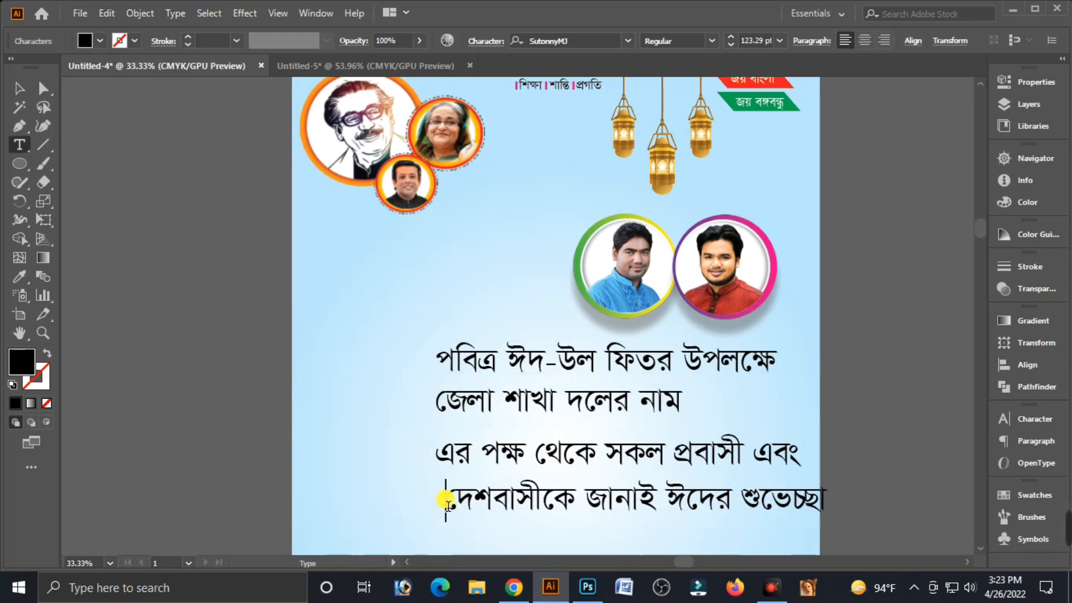
{"action": "key", "text": "Escape"}
{"action": "left_click", "coordinate": [629, 420]}
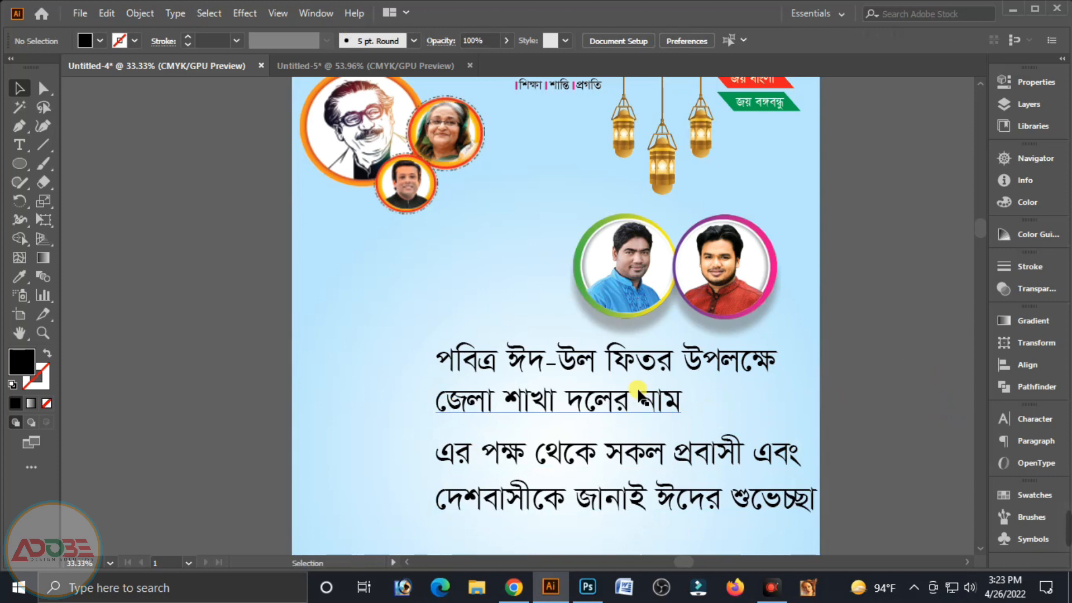
Shift the line "পবিত্র ঈদ-উল ফিতর উপলক্ষে" slightly to the right and set its font to KongshoMJ Bold.
{"action": "left_click", "coordinate": [698, 371]}
{"action": "left_click_drag", "start_coordinate": [695, 368], "coordinate": [715, 368]}
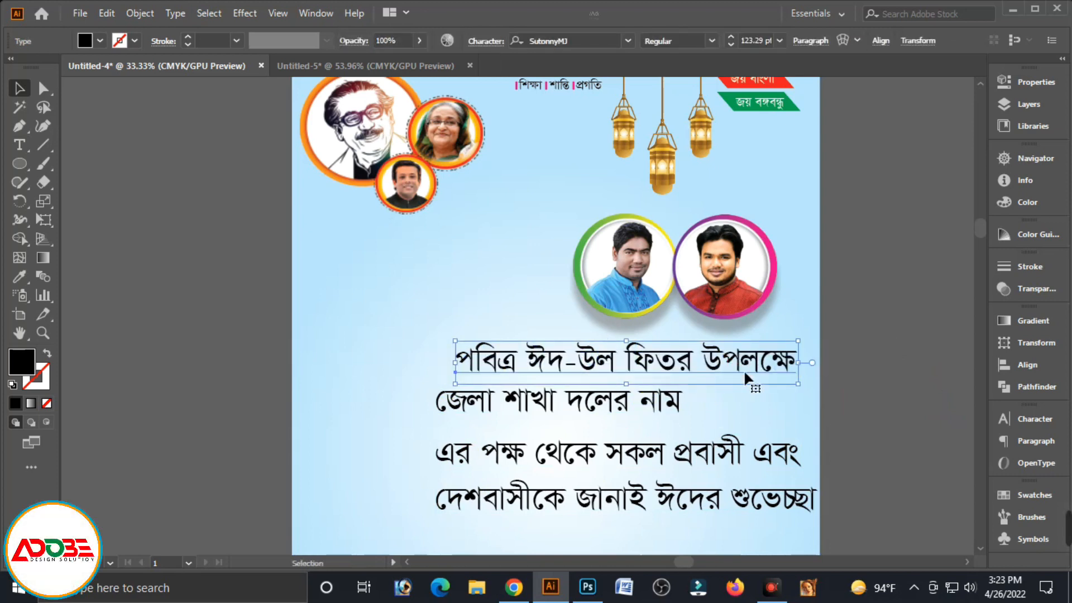
{"action": "left_click", "coordinate": [563, 41]}
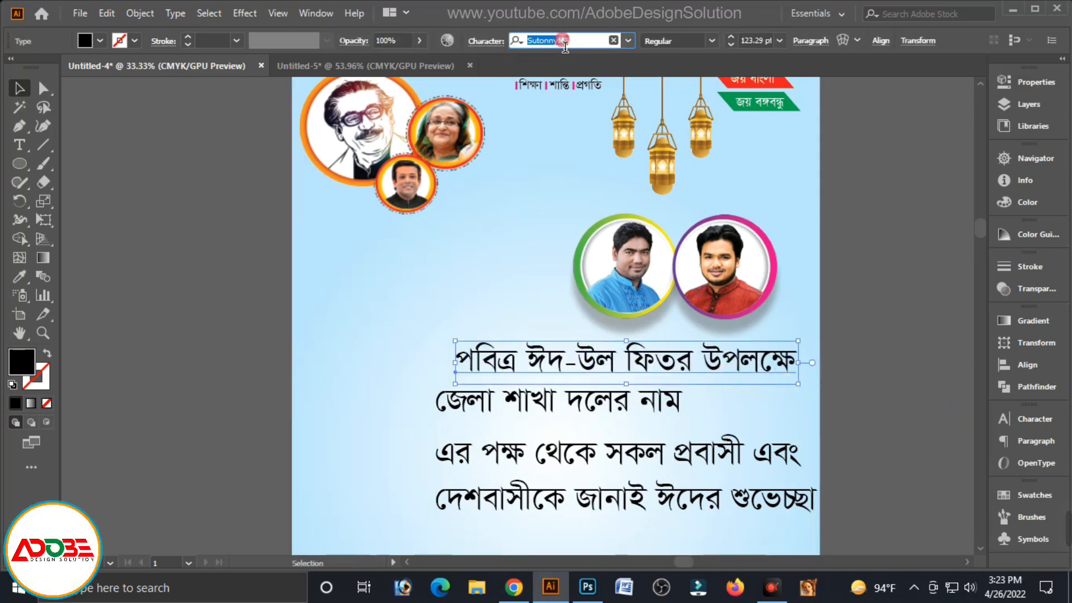
{"action": "type", "text": "ZM"}
{"action": "key", "text": "BackSpace"}
{"action": "key", "text": "BackSpace"}
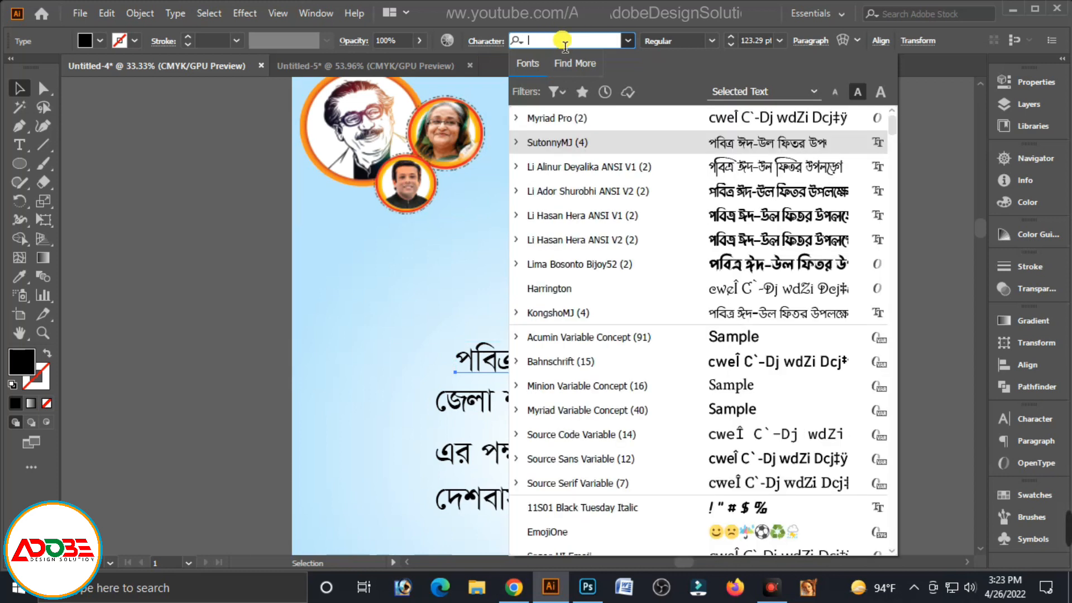
{"action": "type", "text": "ko"}
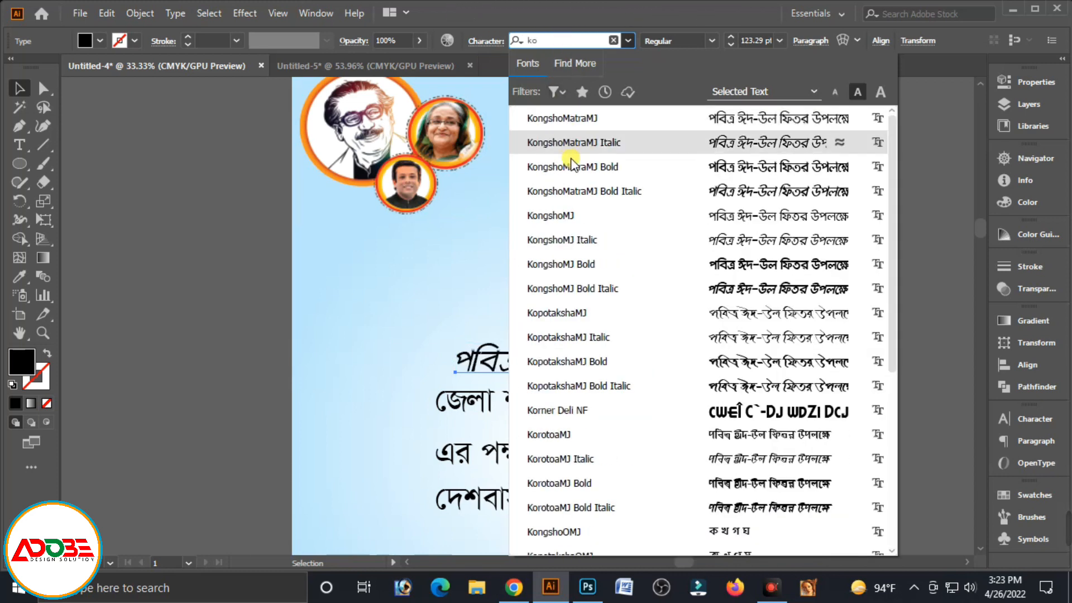
{"action": "left_click", "coordinate": [584, 219]}
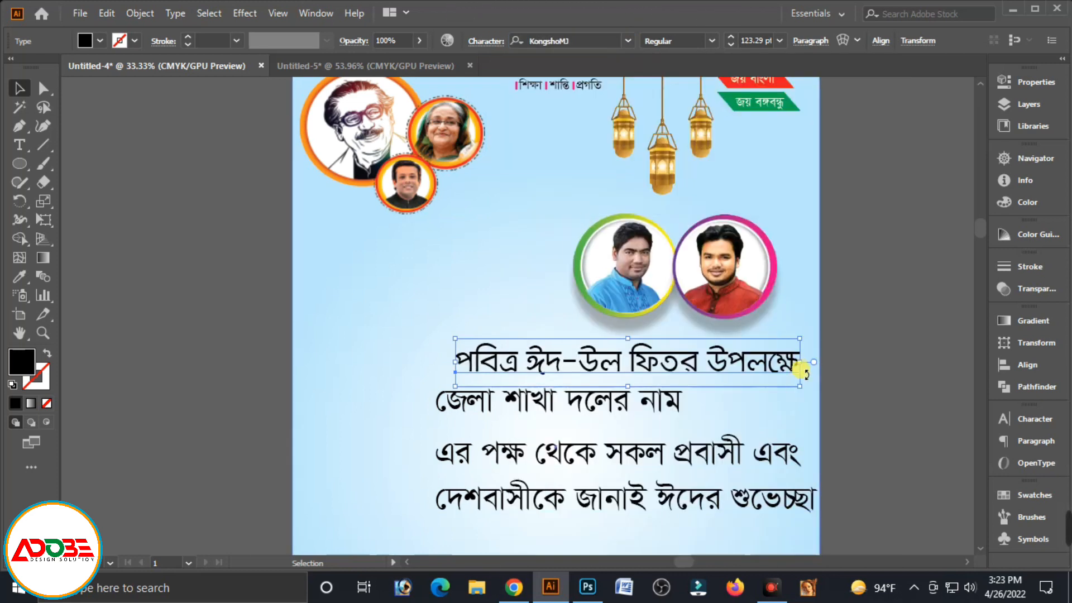
{"action": "left_click", "coordinate": [711, 40]}
{"action": "left_click", "coordinate": [705, 89]}
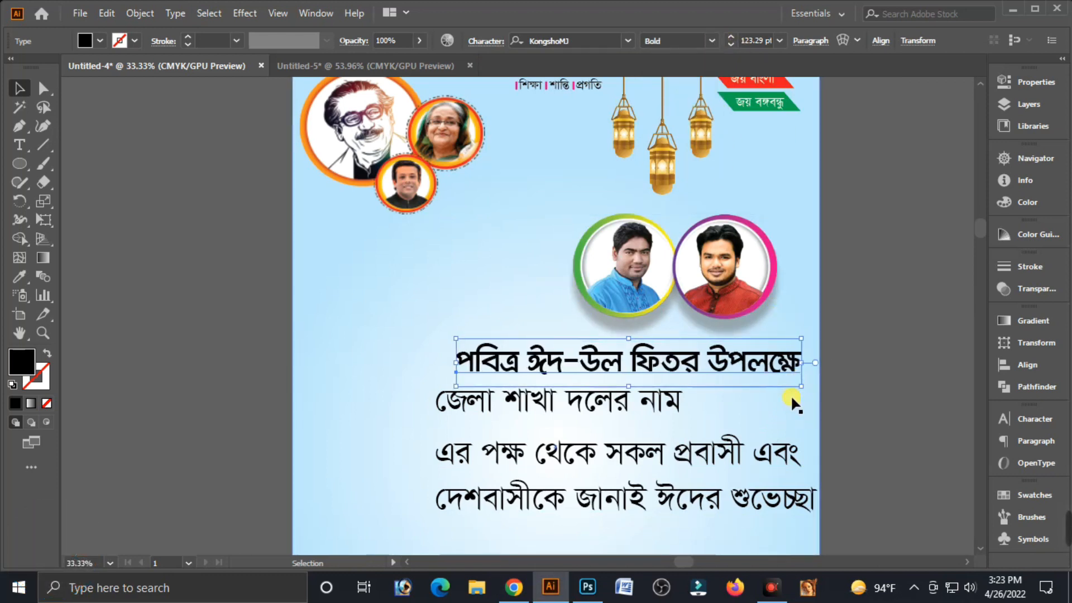
Fit the three text blocks beneath the ring-framed portraits, shrinking the first, enlarging the second to about 133 pt and reducing the third to about 100 pt.
{"action": "left_click_drag", "start_coordinate": [802, 386], "coordinate": [764, 363]}
{"action": "left_click_drag", "start_coordinate": [643, 404], "coordinate": [788, 428]}
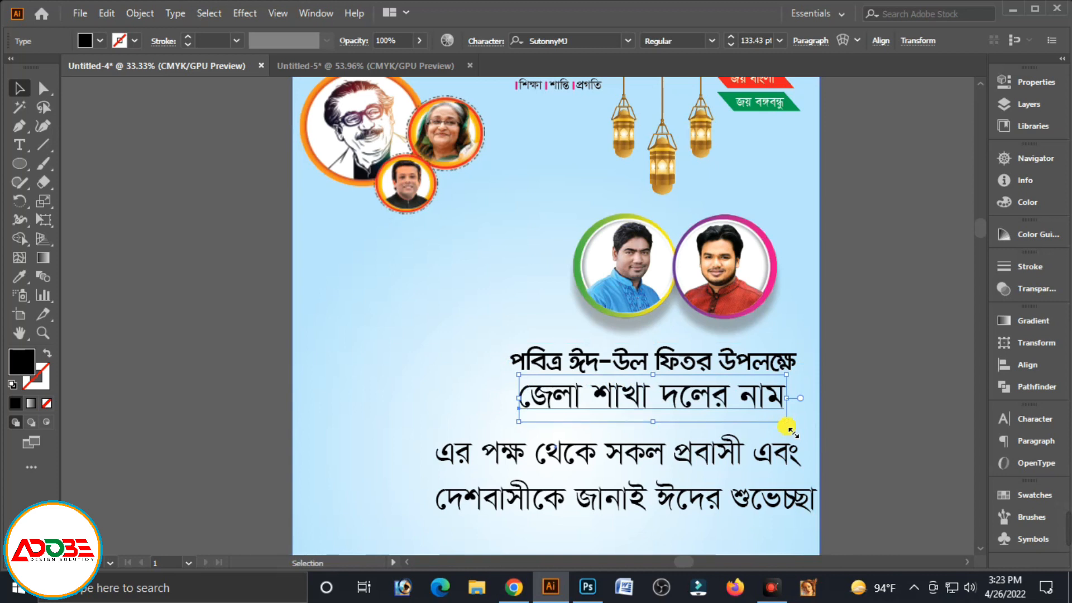
{"action": "left_click", "coordinate": [762, 489]}
{"action": "left_click_drag", "start_coordinate": [818, 512], "coordinate": [794, 506]}
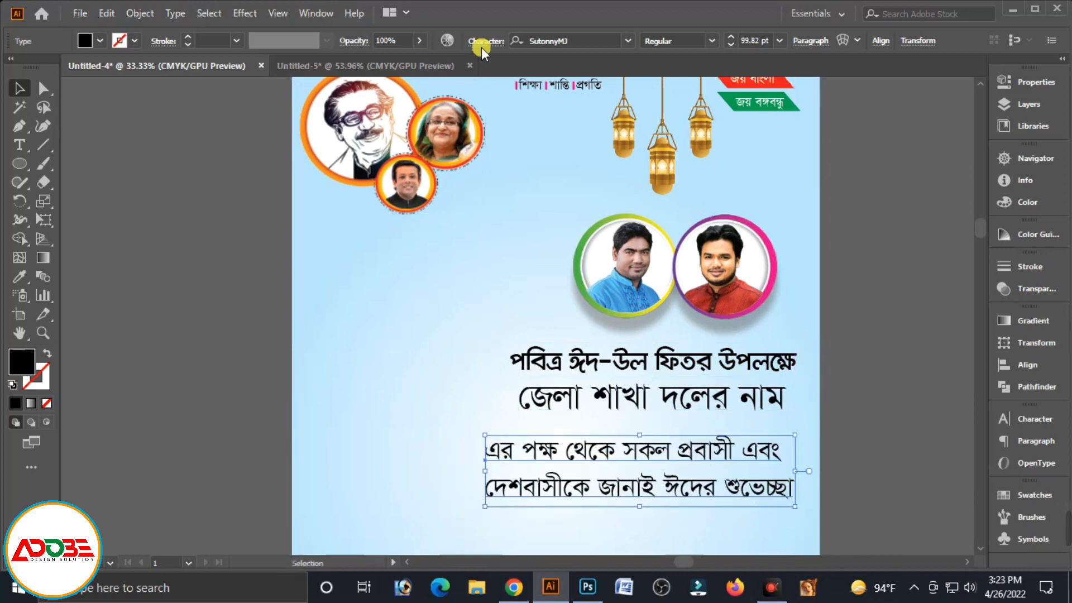
Set the two-line greeting in JomunaMJ Bold and centre its paragraph alignment.
{"action": "type", "text": "jomu"}
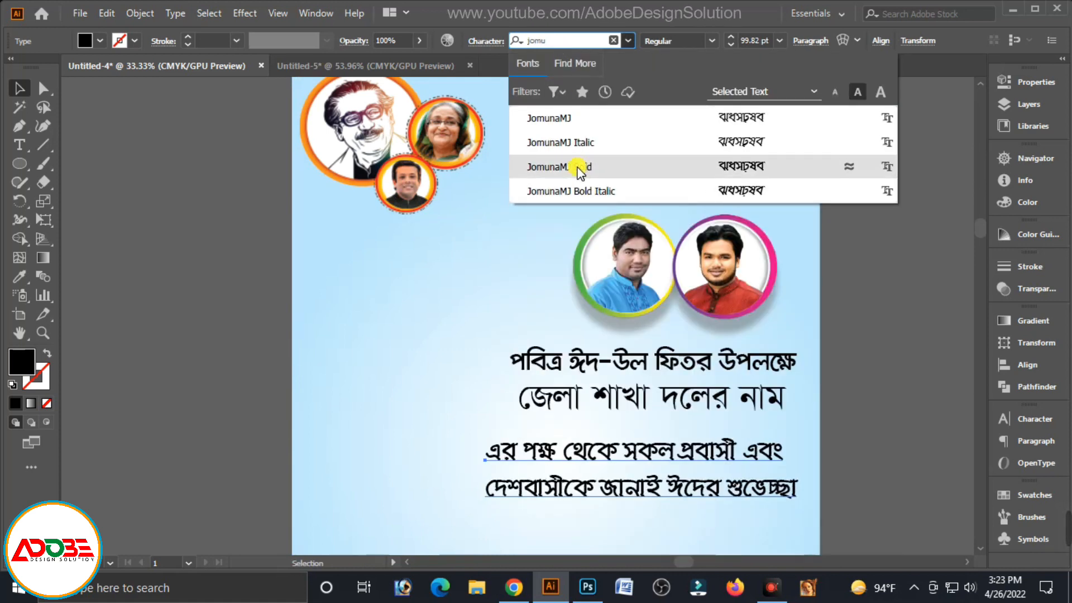
{"action": "left_click", "coordinate": [575, 166]}
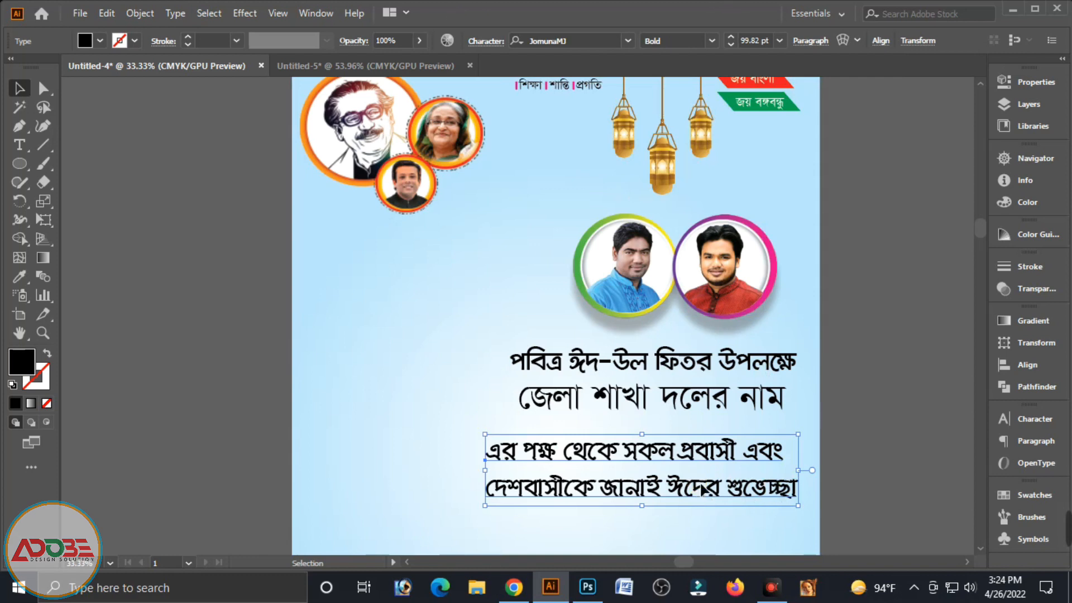
{"action": "left_click_drag", "start_coordinate": [697, 489], "coordinate": [708, 481]}
{"action": "left_click", "coordinate": [1034, 441]}
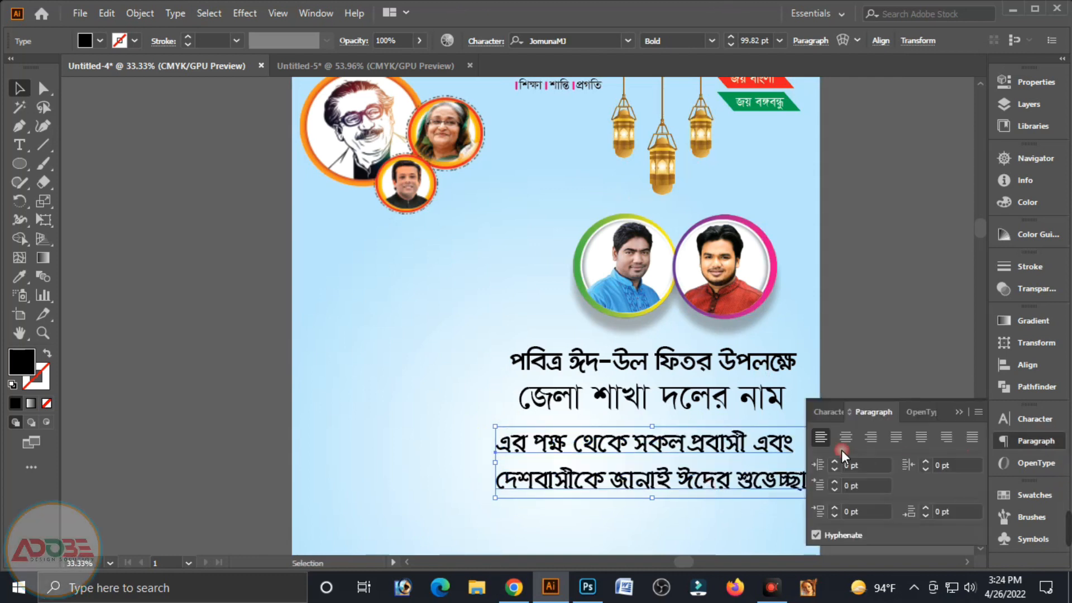
{"action": "left_click", "coordinate": [844, 438]}
{"action": "left_click", "coordinate": [957, 413]}
Scale the two-line greeting down to 92.5 pt and position it centred just below the line "জেলা শাখা দলের নাম".
{"action": "left_click_drag", "start_coordinate": [540, 484], "coordinate": [686, 485]}
{"action": "left_click_drag", "start_coordinate": [794, 490], "coordinate": [728, 463]}
{"action": "key", "text": "Right"}
{"action": "key", "text": "Right"}
{"action": "left_click", "coordinate": [726, 396]}
{"action": "left_click", "coordinate": [728, 467]}
{"action": "key", "text": "Down"}
{"action": "key", "text": "Down"}
{"action": "key", "text": "Down"}
{"action": "key", "text": "Down"}
Nudge the line "জেলা শাখা দলের নাম" down and widen it slightly to match the neighbouring lines.
{"action": "left_click", "coordinate": [737, 407]}
{"action": "key", "text": "Down"}
{"action": "key", "text": "Down"}
{"action": "key", "text": "Down"}
{"action": "left_click_drag", "start_coordinate": [789, 410], "coordinate": [796, 411]}
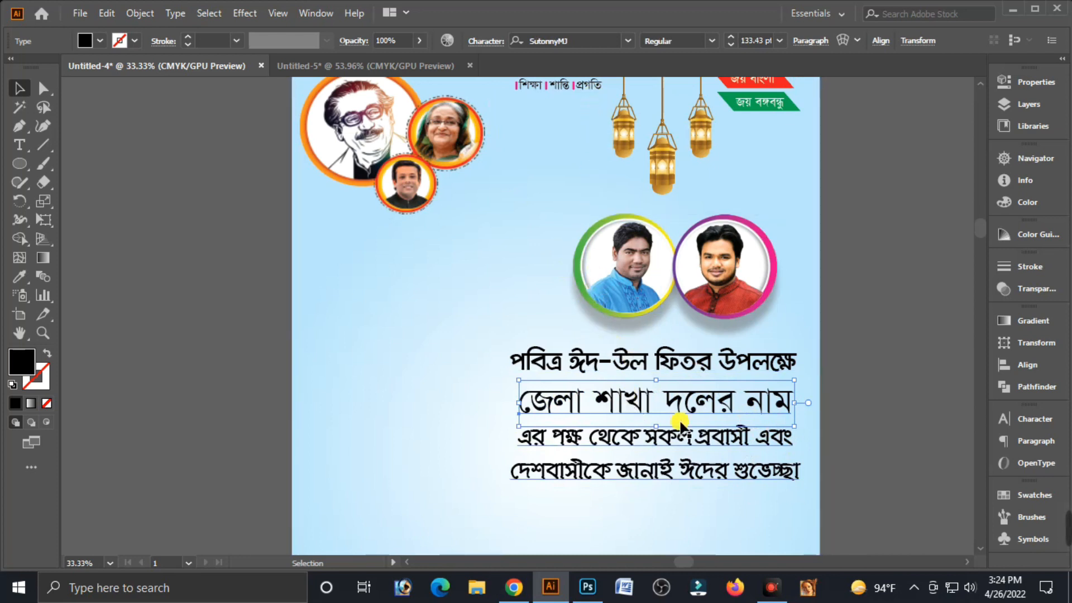
{"action": "left_click", "coordinate": [698, 474]}
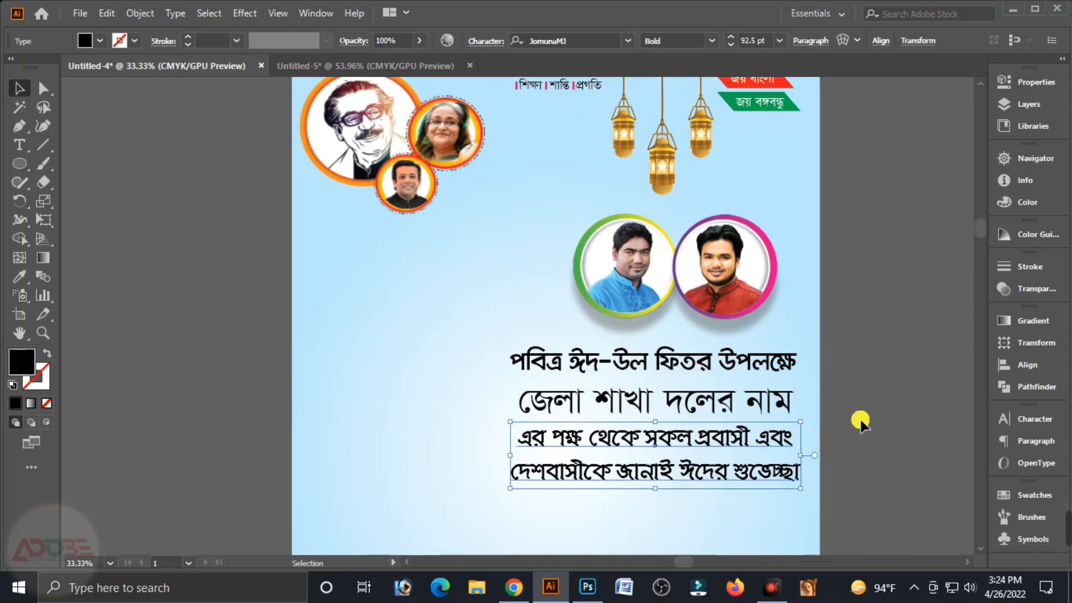
{"action": "left_click", "coordinate": [859, 421]}
{"action": "key", "text": "a"}
{"action": "key", "text": "ctrl+minus"}
{"action": "key", "text": "ctrl+minus"}
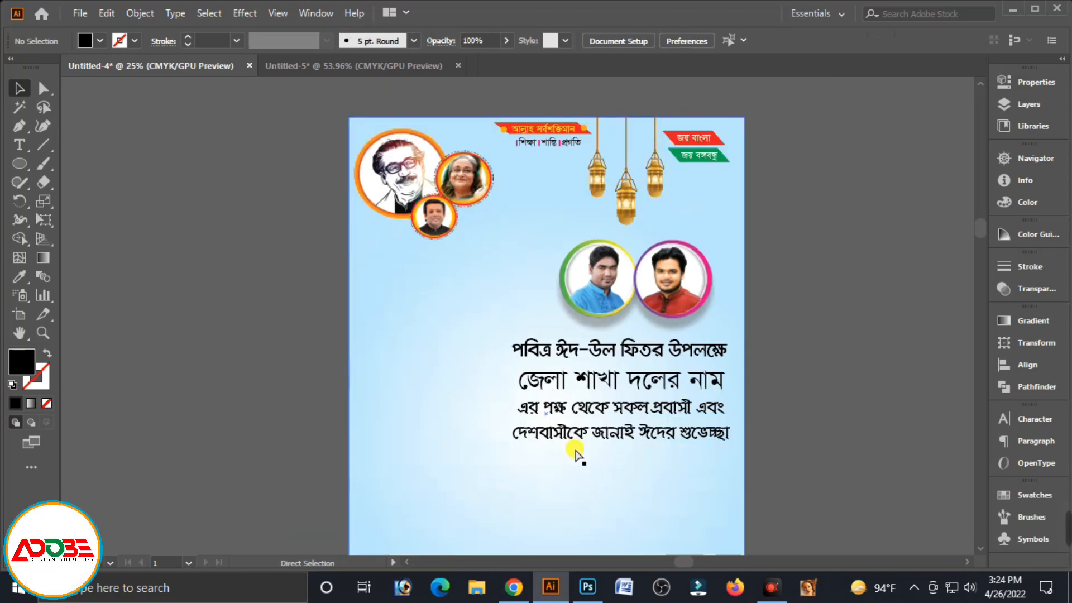
{"action": "left_click_drag", "start_coordinate": [694, 440], "coordinate": [690, 391]}
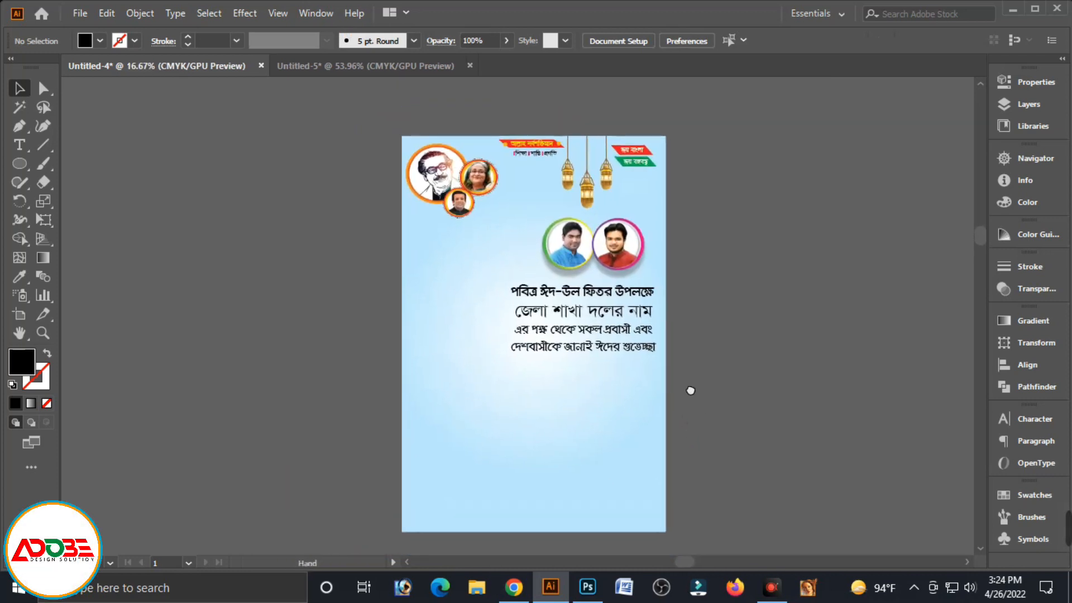
Move all the greeting text lines down slightly to leave more space beneath the two ring-framed portraits.
{"action": "left_click", "coordinate": [619, 352]}
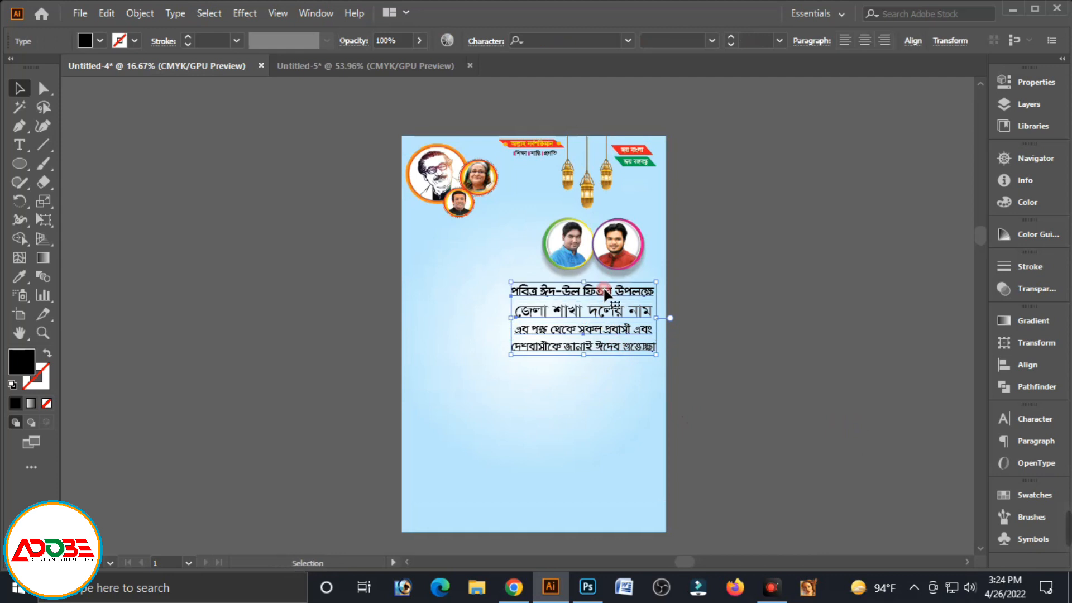
{"action": "left_click_drag", "start_coordinate": [604, 294], "coordinate": [604, 300]}
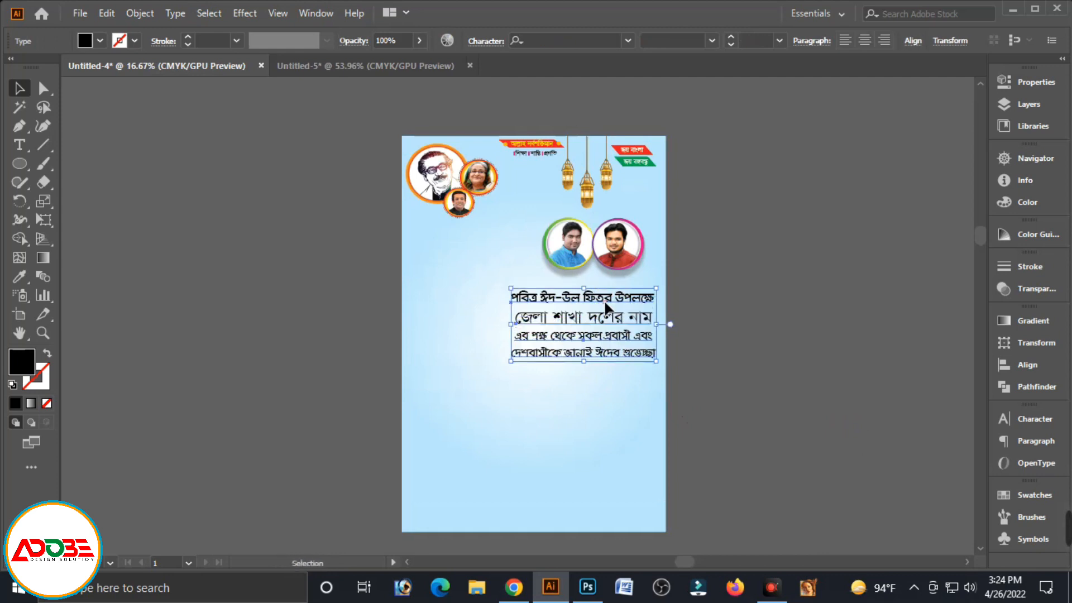
{"action": "left_click", "coordinate": [734, 311]}
{"action": "left_click", "coordinate": [628, 263]}
{"action": "left_click", "coordinate": [742, 335]}
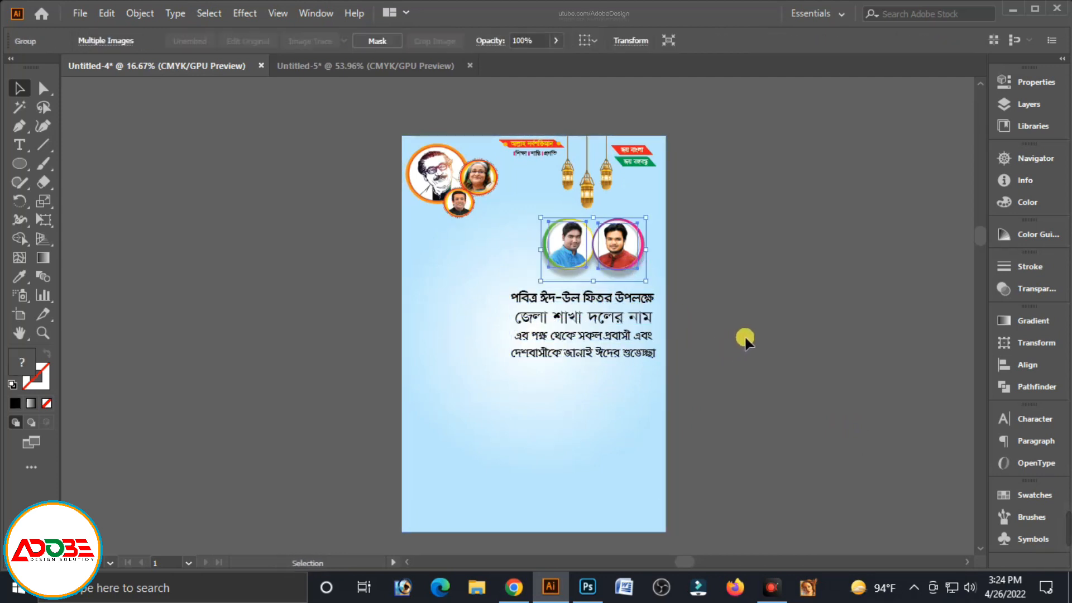
Set the line "জেলা শাখা দলের নাম" in the SugondhaMJ font.
{"action": "left_click", "coordinate": [648, 316]}
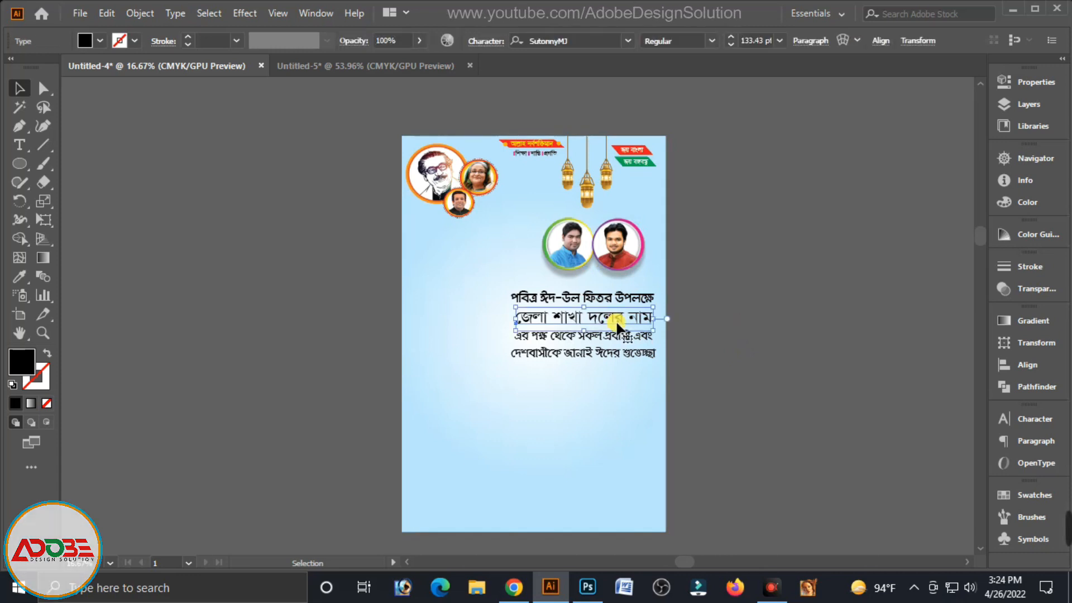
{"action": "left_click", "coordinate": [550, 42]}
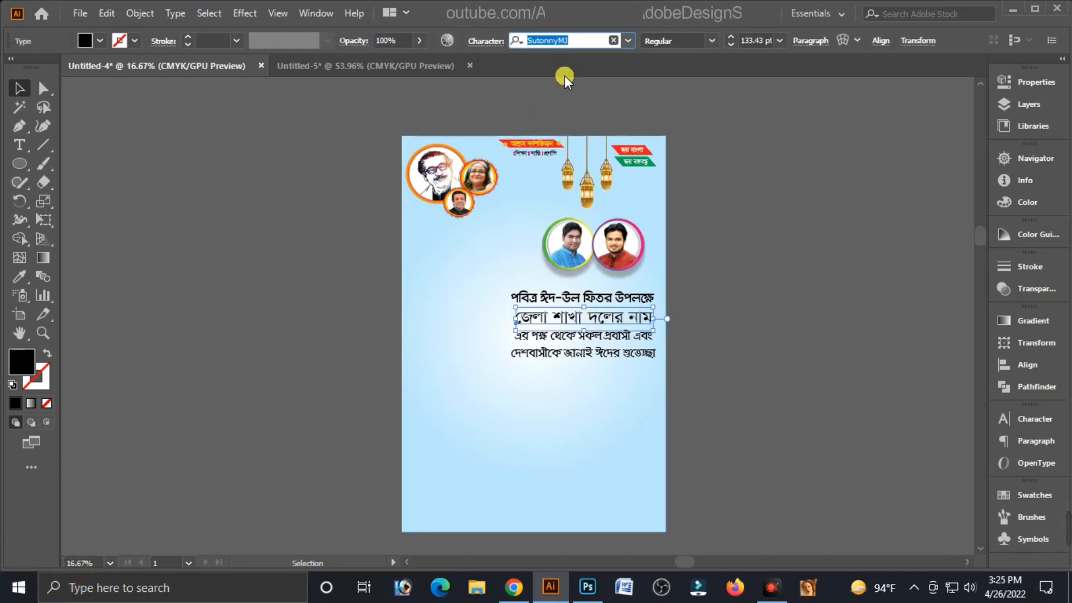
{"action": "type", "text": "sugo"}
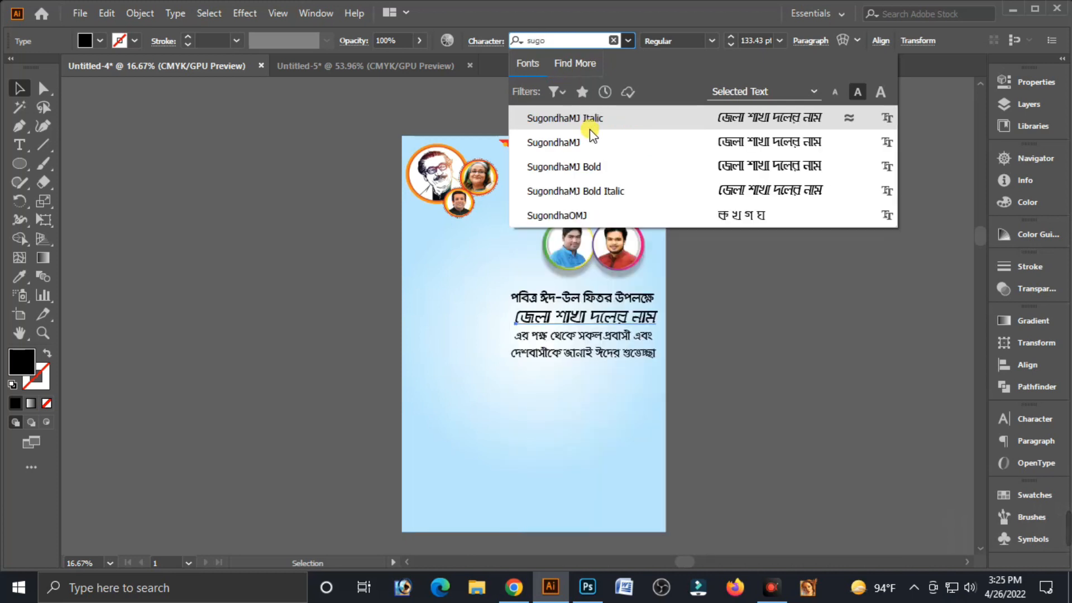
{"action": "left_click", "coordinate": [581, 143]}
{"action": "left_click", "coordinate": [721, 354]}
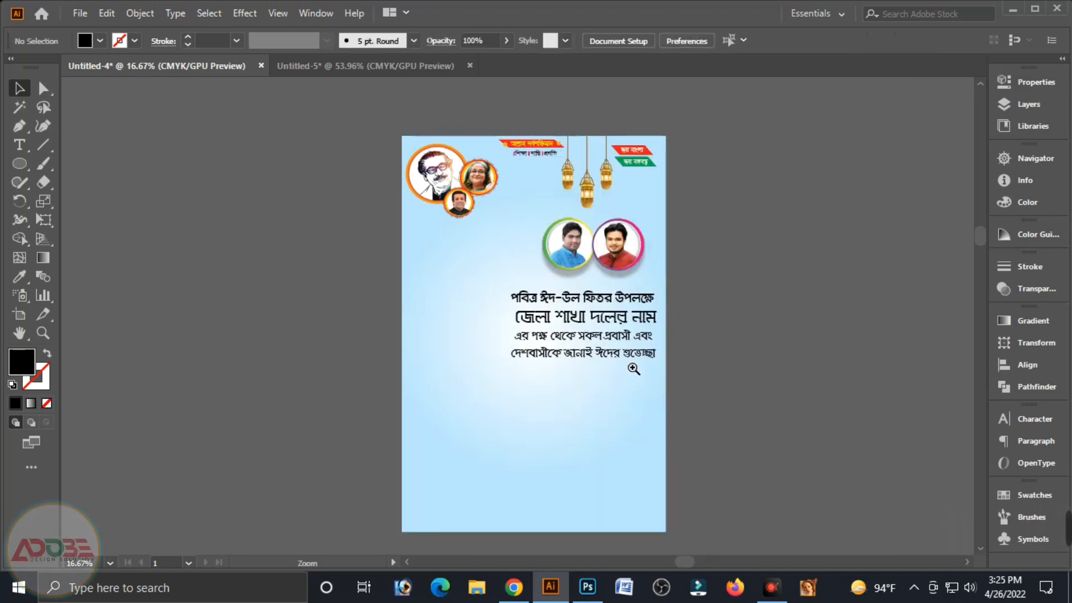
Colour the line "পবিত্র ঈদ-উল ফিতর উপলক্ষে" pure magenta with M 100% and K 0%.
{"action": "scroll", "coordinate": [577, 311], "scroll_direction": "up", "scroll_amount": 1}
{"action": "left_click", "coordinate": [614, 293]}
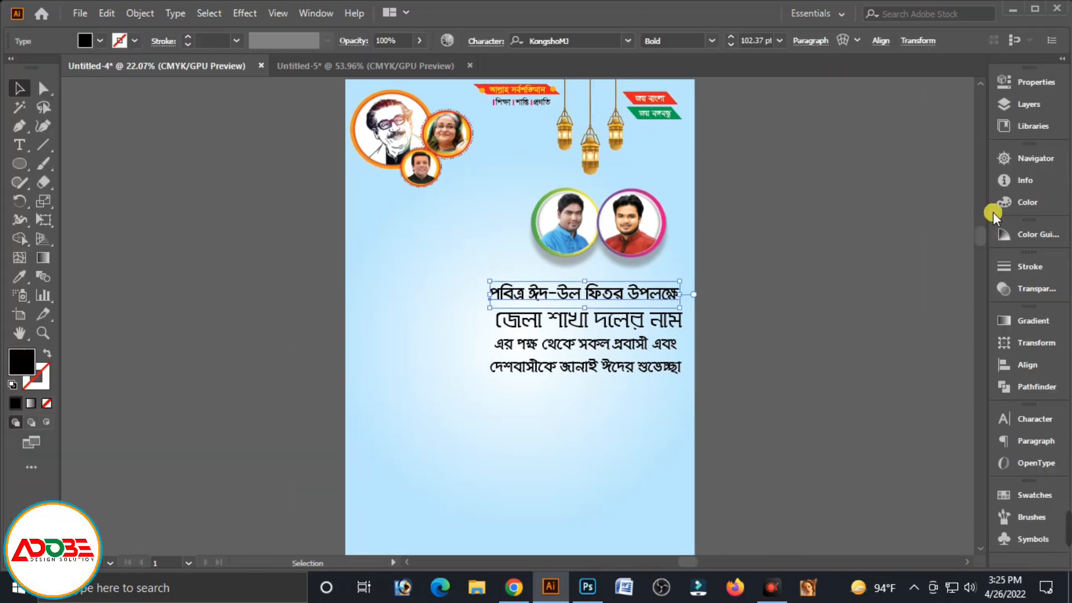
{"action": "left_click", "coordinate": [997, 207]}
{"action": "left_click_drag", "start_coordinate": [869, 233], "coordinate": [850, 235]}
{"action": "left_click_drag", "start_coordinate": [911, 199], "coordinate": [933, 199]}
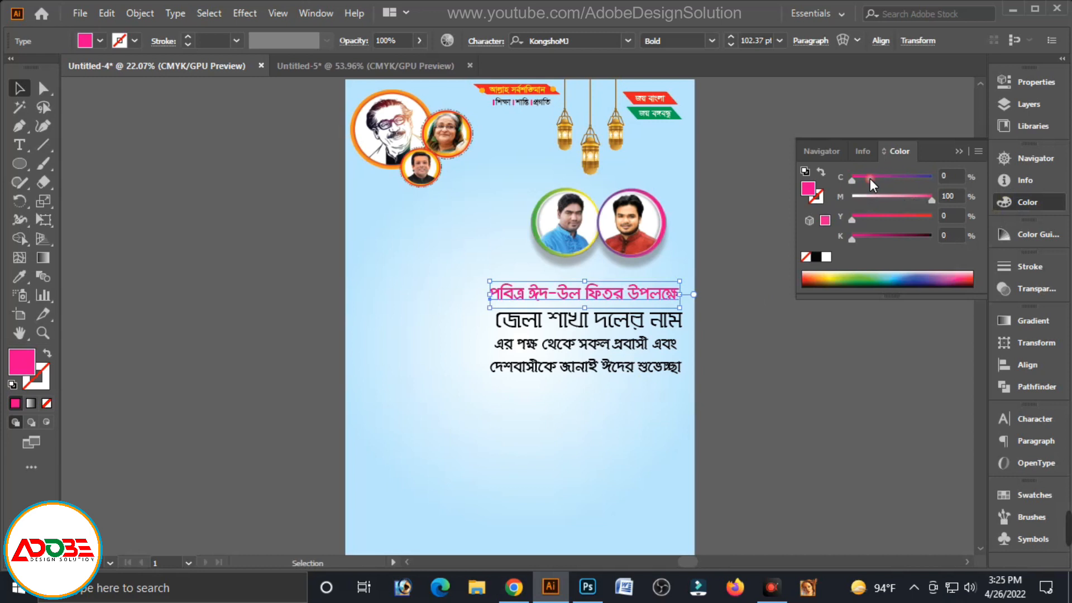
Colour the line "জেলা শাখা দলের নাম" pure cyan with C 100% and K 0%.
{"action": "left_click", "coordinate": [611, 323]}
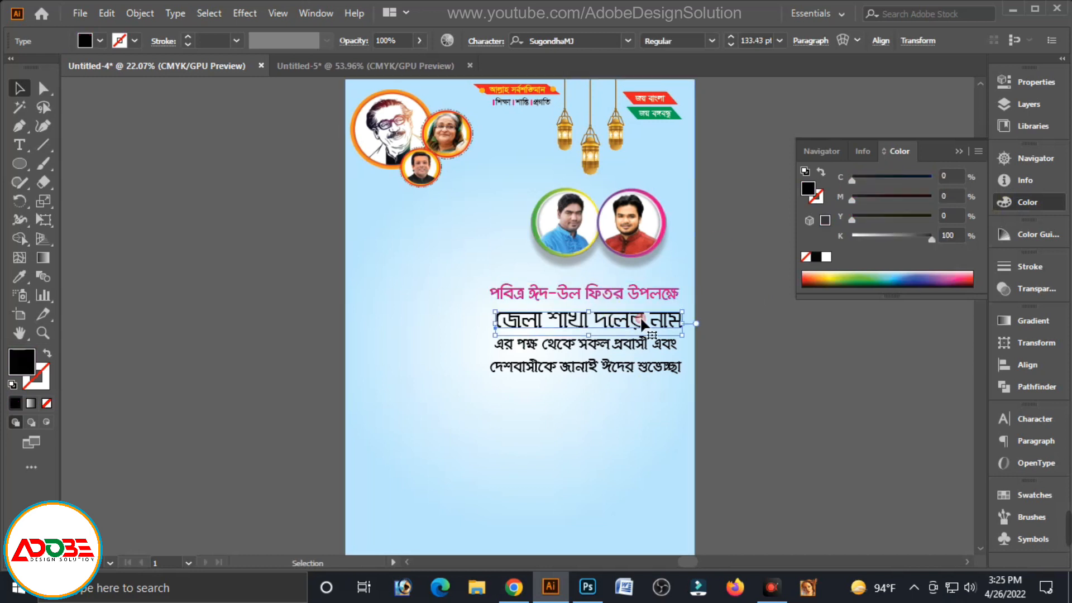
{"action": "left_click_drag", "start_coordinate": [880, 236], "coordinate": [851, 235]}
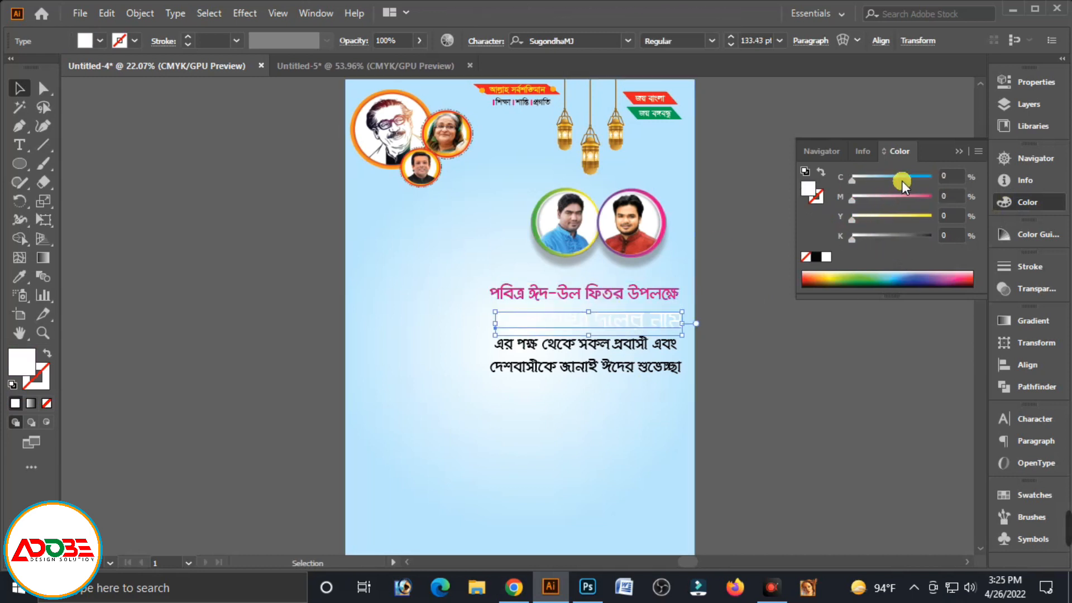
{"action": "left_click_drag", "start_coordinate": [902, 180], "coordinate": [932, 178]}
Colour the two-line greeting blue with C 100%, M 50% and K 0%.
{"action": "left_click", "coordinate": [642, 349]}
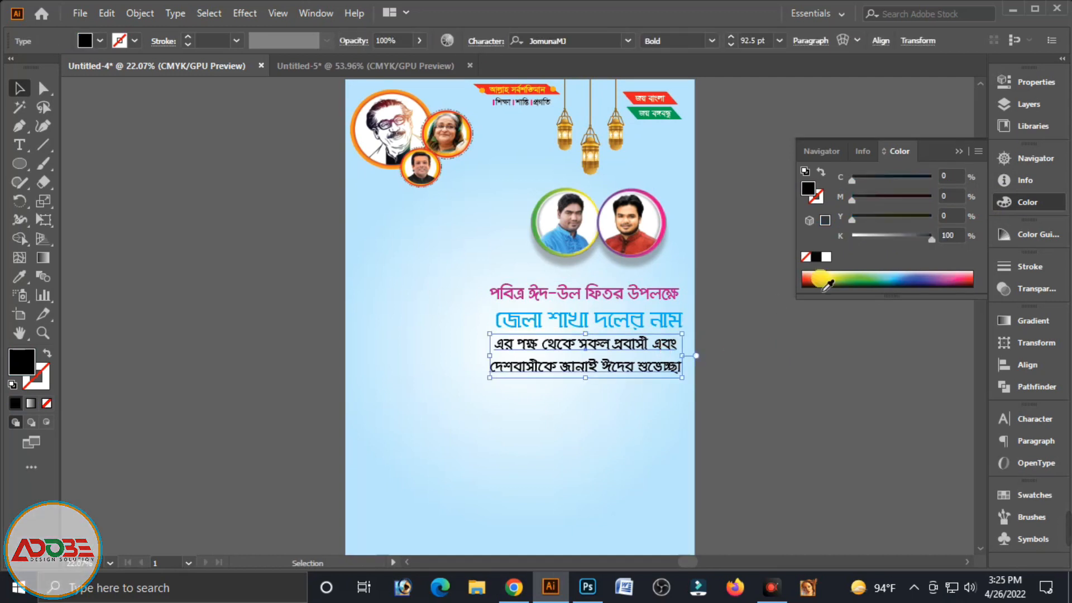
{"action": "left_click_drag", "start_coordinate": [881, 237], "coordinate": [851, 235]}
{"action": "left_click_drag", "start_coordinate": [854, 180], "coordinate": [961, 185]}
{"action": "left_click_drag", "start_coordinate": [872, 199], "coordinate": [886, 197]}
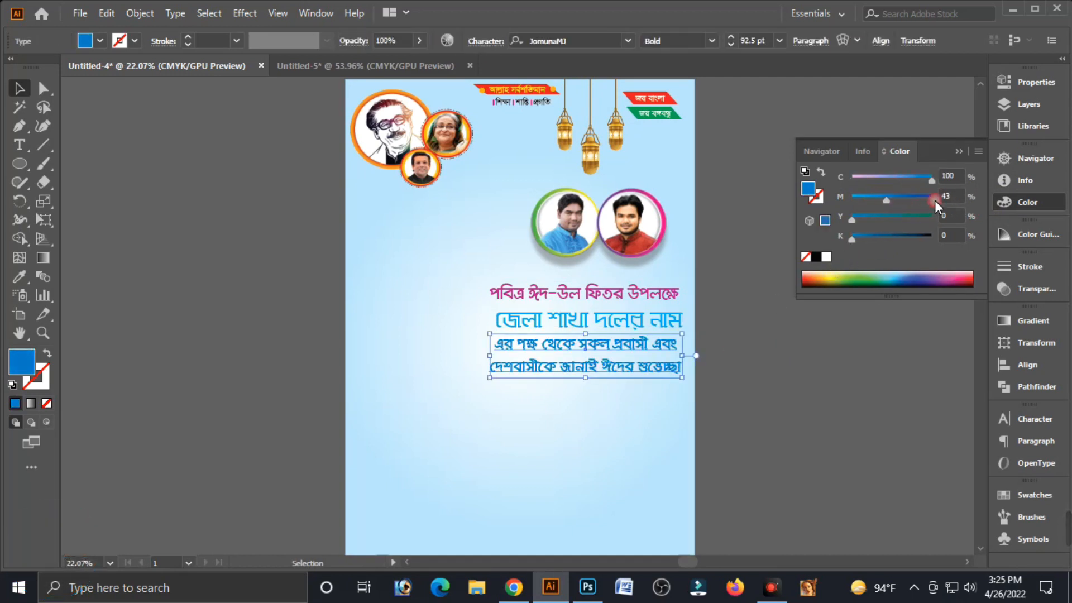
{"action": "type", "text": "50"}
{"action": "key", "text": "Tab"}
{"action": "left_click", "coordinate": [800, 419]}
Duplicate the gradient background rectangle and reduce the copy's height to a thin strip behind "জেলা শাখা দলের নাম".
{"action": "left_click", "coordinate": [612, 316]}
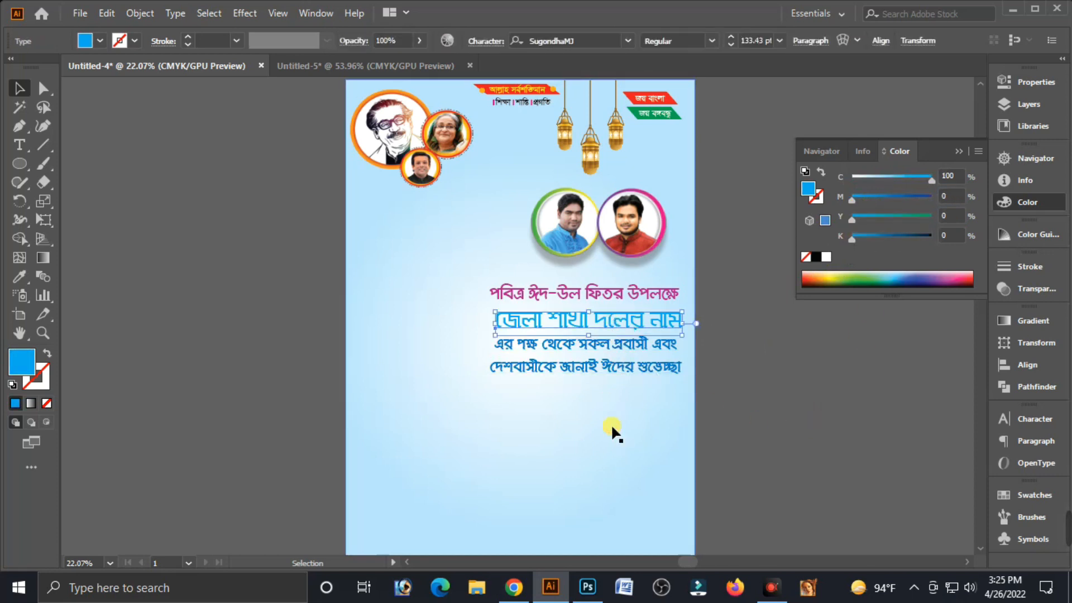
{"action": "left_click", "coordinate": [611, 424]}
{"action": "key", "text": "ctrl+minus"}
{"action": "key", "text": "a"}
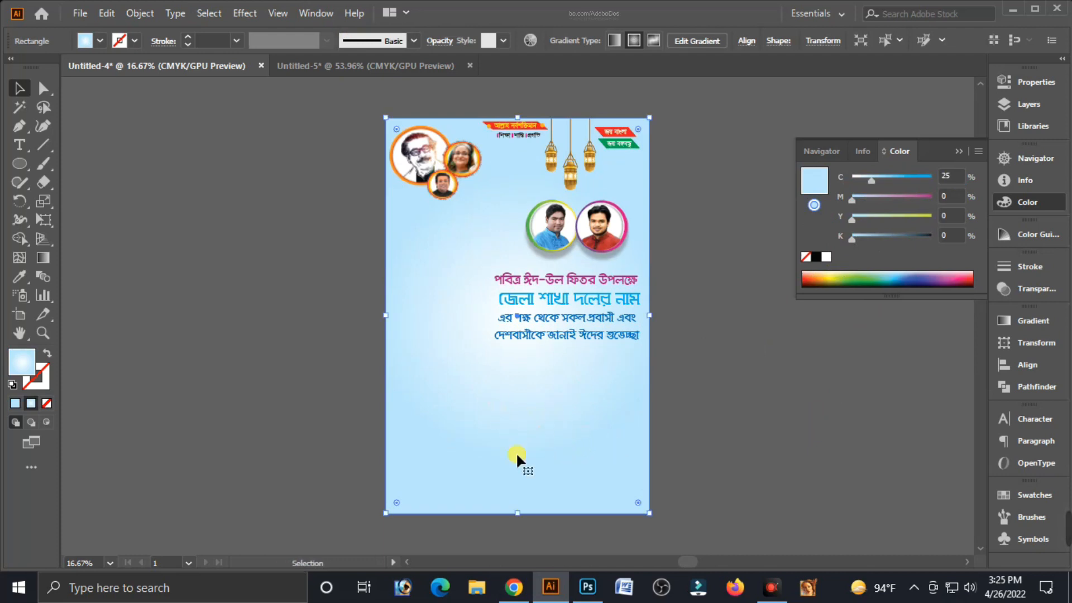
{"action": "left_click_drag", "start_coordinate": [516, 513], "coordinate": [510, 312]}
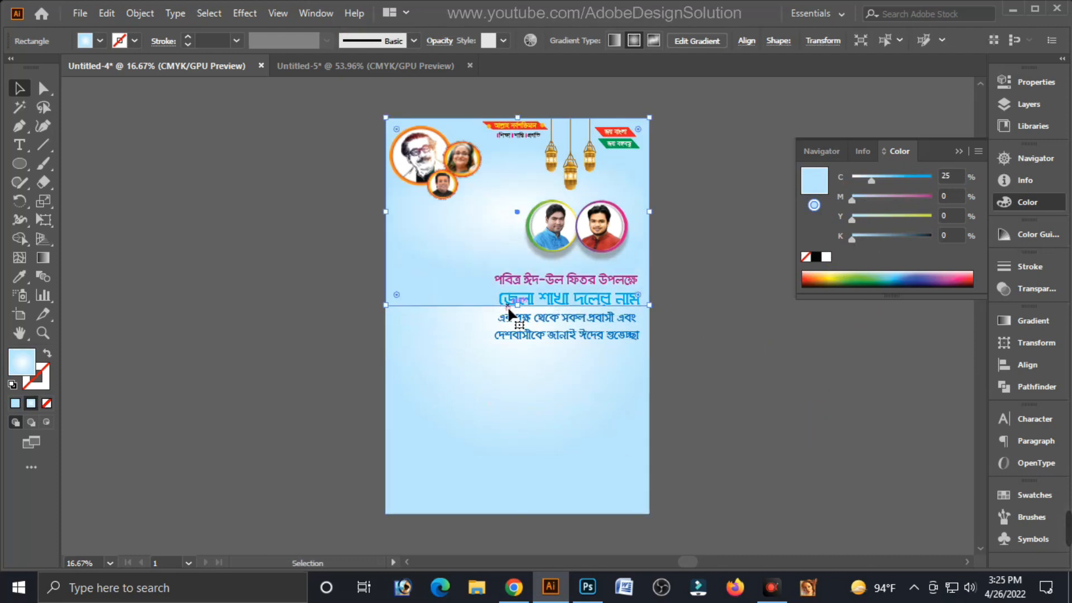
{"action": "left_click_drag", "start_coordinate": [517, 119], "coordinate": [555, 291]}
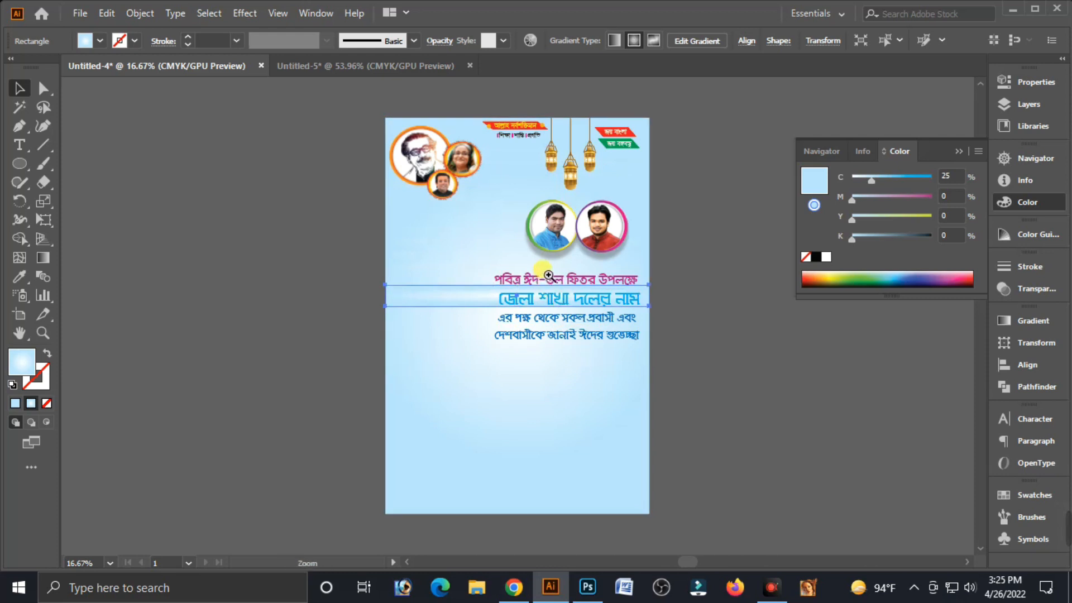
Nudge the gradient strip down and shorten its left side to begin just before "জেলা শাখা দলের নাম".
{"action": "scroll", "coordinate": [580, 360], "scroll_direction": "up", "scroll_amount": 3}
{"action": "key", "text": "Down"}
{"action": "key", "text": "Down"}
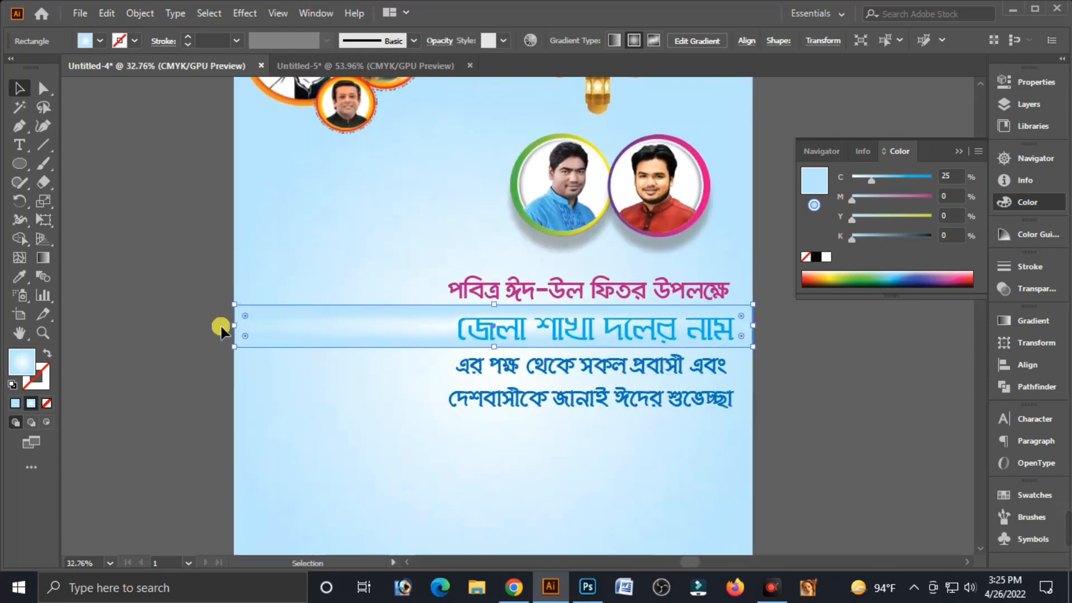
{"action": "left_click_drag", "start_coordinate": [238, 332], "coordinate": [433, 334]}
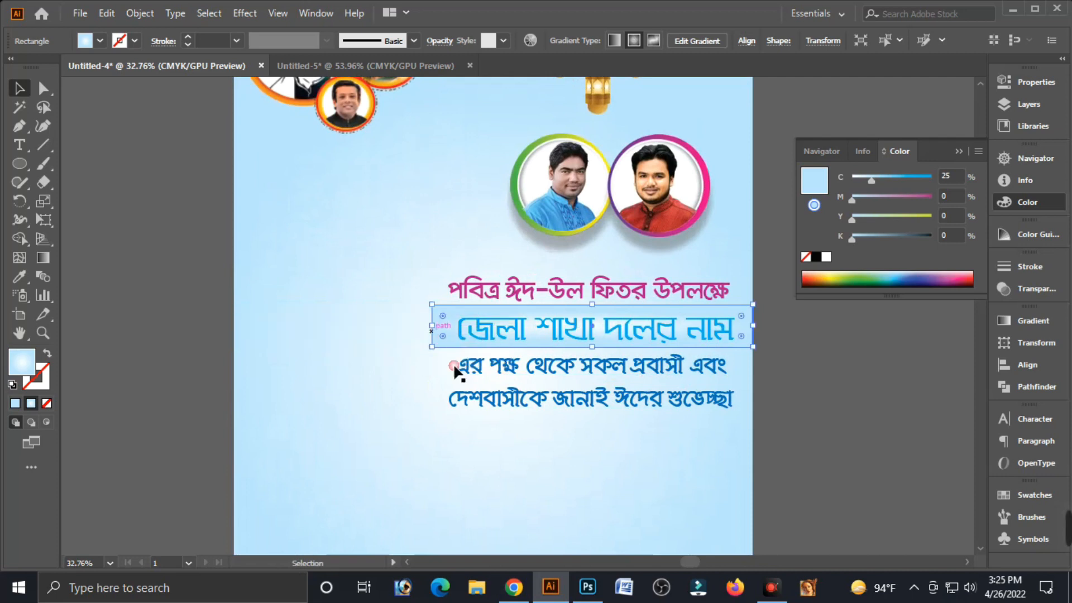
Raise "জেলা শাখা দলের নাম" to the strip's vertical centre and fully round the strip's left corners.
{"action": "left_click", "coordinate": [673, 324]}
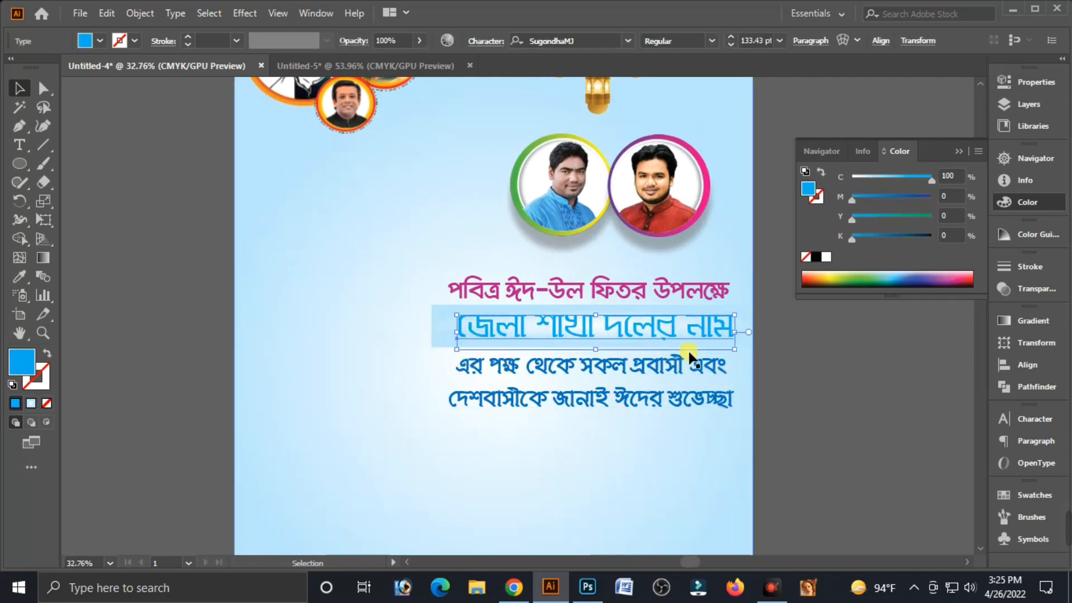
{"action": "left_click", "coordinate": [433, 322]}
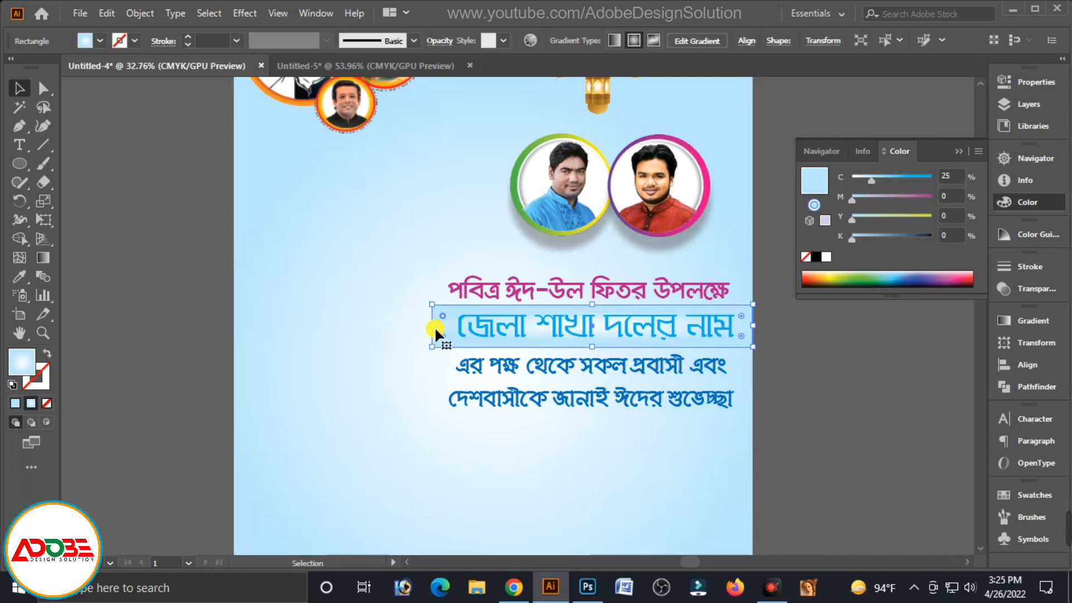
{"action": "left_click_drag", "start_coordinate": [432, 325], "coordinate": [536, 334]}
{"action": "left_click", "coordinate": [830, 360]}
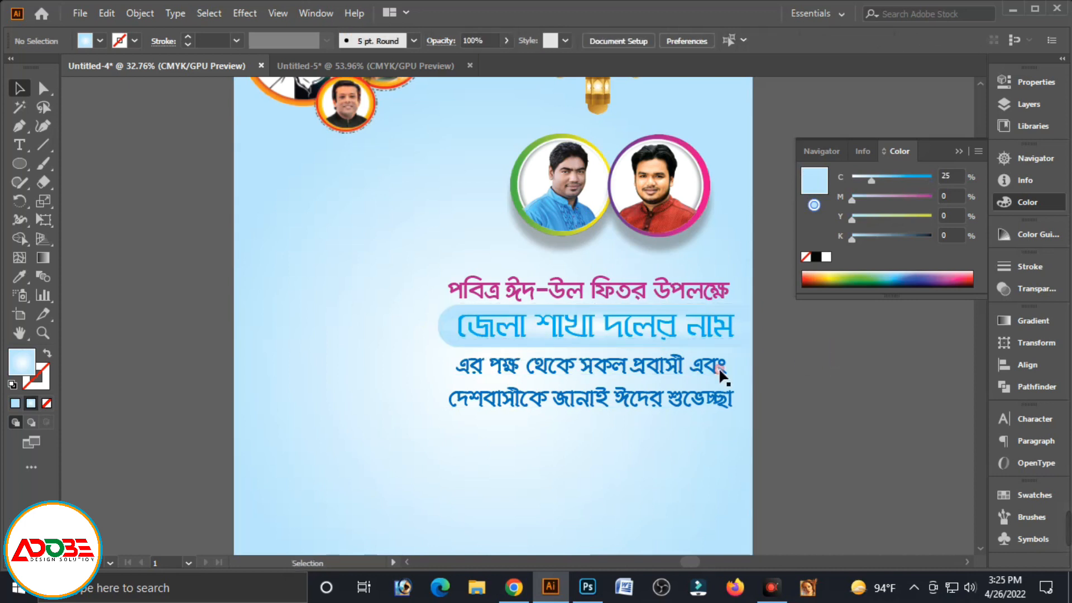
Duplicate the rounded strip with a slight rightward offset and set the rear strip's magenta to 100% for a crescent-shaped edge.
{"action": "left_click", "coordinate": [450, 328]}
{"action": "key", "text": "v"}
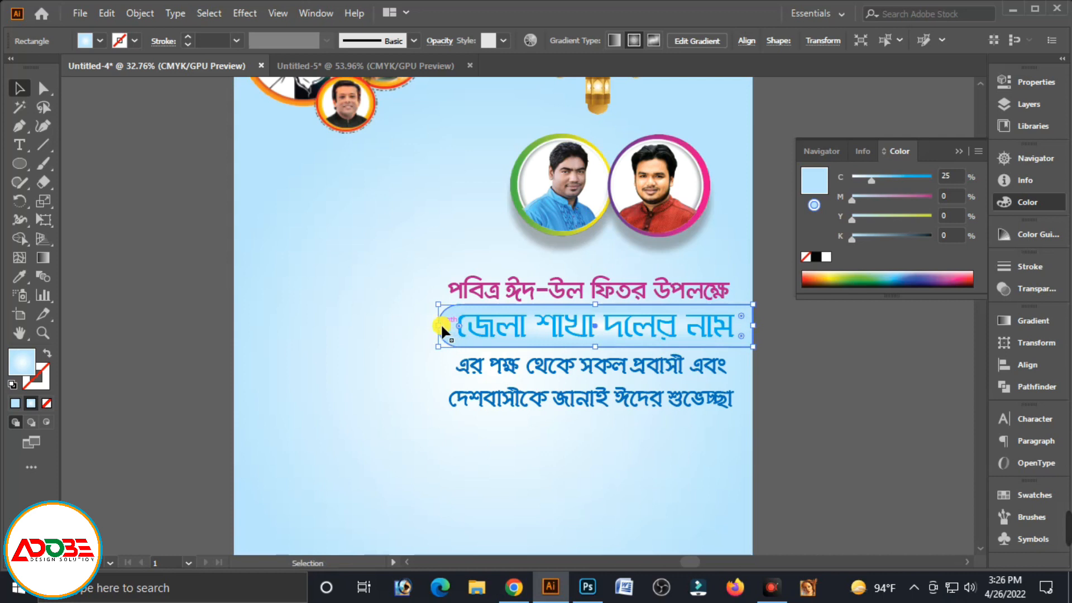
{"action": "left_click_drag", "start_coordinate": [440, 324], "coordinate": [445, 328]}
{"action": "left_click", "coordinate": [424, 322]}
{"action": "left_click", "coordinate": [439, 326]}
{"action": "left_click_drag", "start_coordinate": [852, 200], "coordinate": [967, 190]}
{"action": "left_click", "coordinate": [881, 364]}
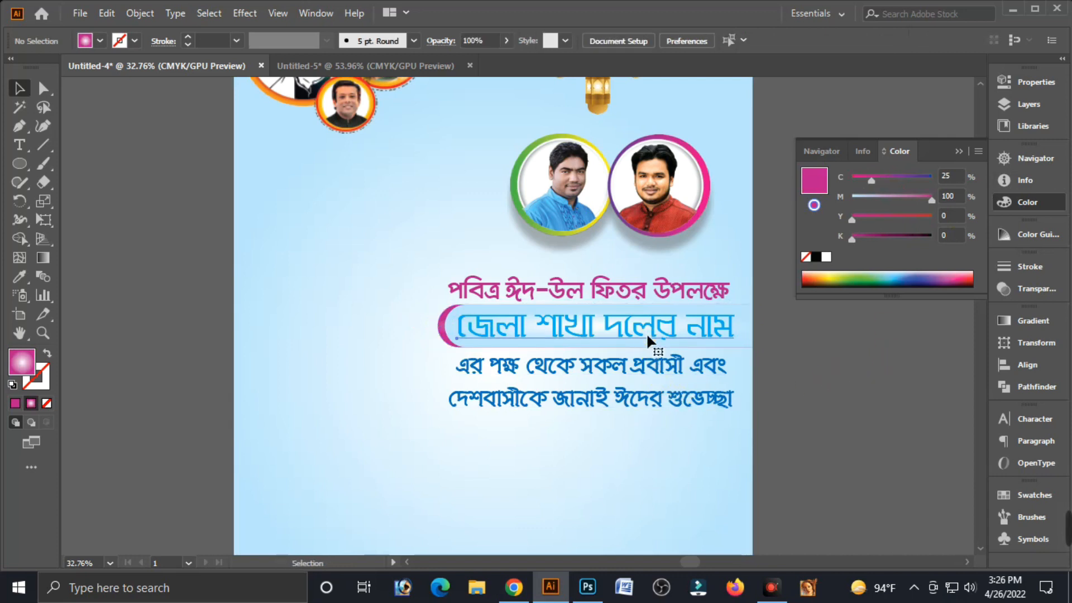
{"action": "left_click", "coordinate": [651, 353]}
{"action": "left_click", "coordinate": [819, 397]}
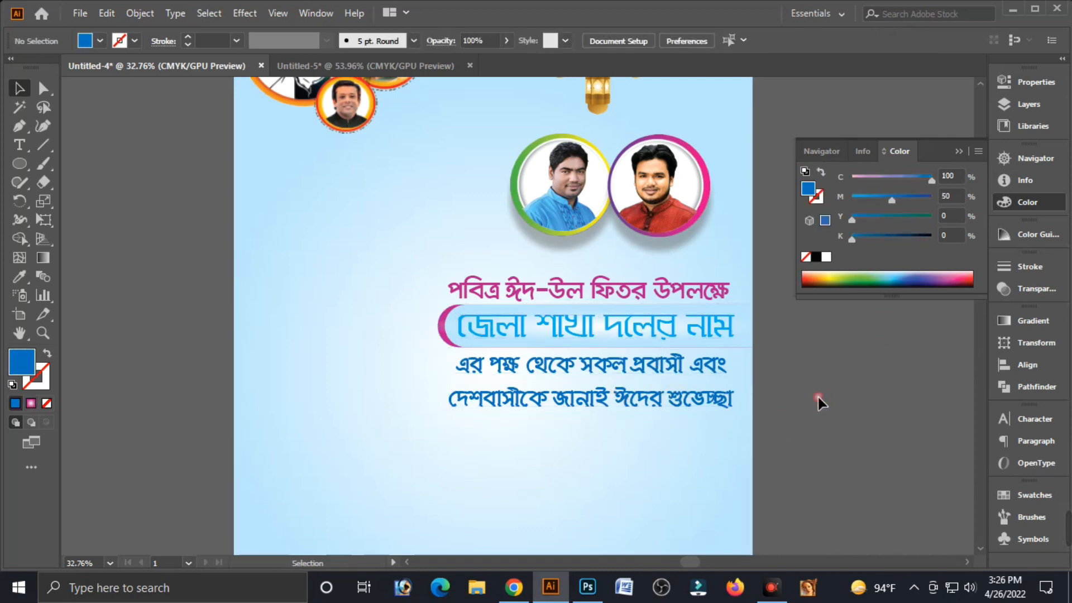
{"action": "key", "text": "ctrl+minus"}
{"action": "key", "text": "ctrl+minus"}
{"action": "key", "text": "ctrl+minus"}
{"action": "left_click", "coordinate": [932, 160]}
{"action": "left_click_drag", "start_coordinate": [454, 250], "coordinate": [541, 328]}
{"action": "left_click_drag", "start_coordinate": [596, 391], "coordinate": [580, 338]}
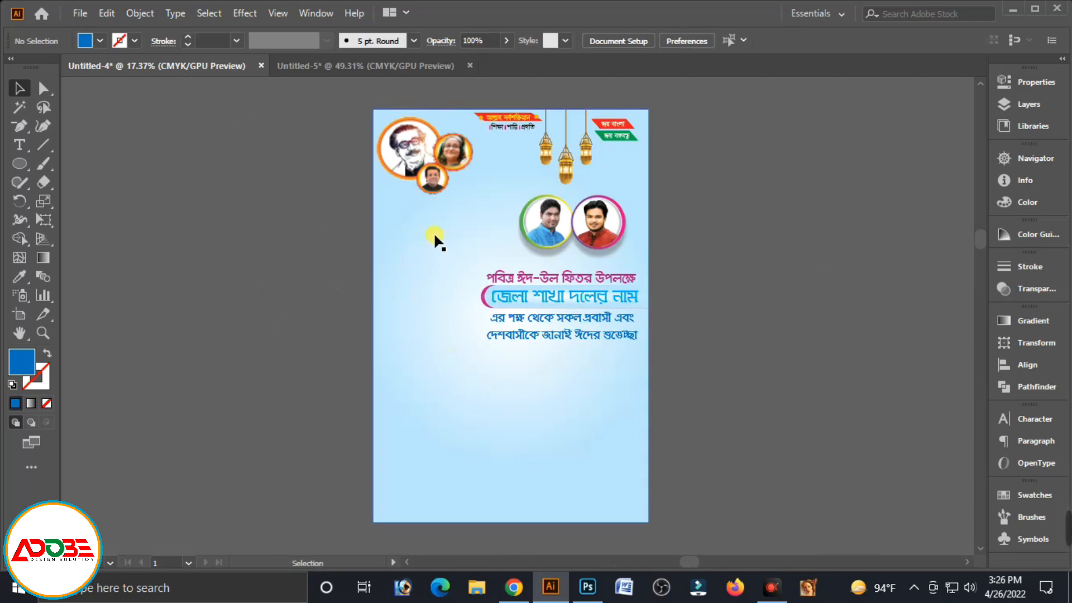
Bring the photo of the embracing boys from Untitled-5 into the poster and place it below the three circular portraits.
{"action": "left_click", "coordinate": [300, 66]}
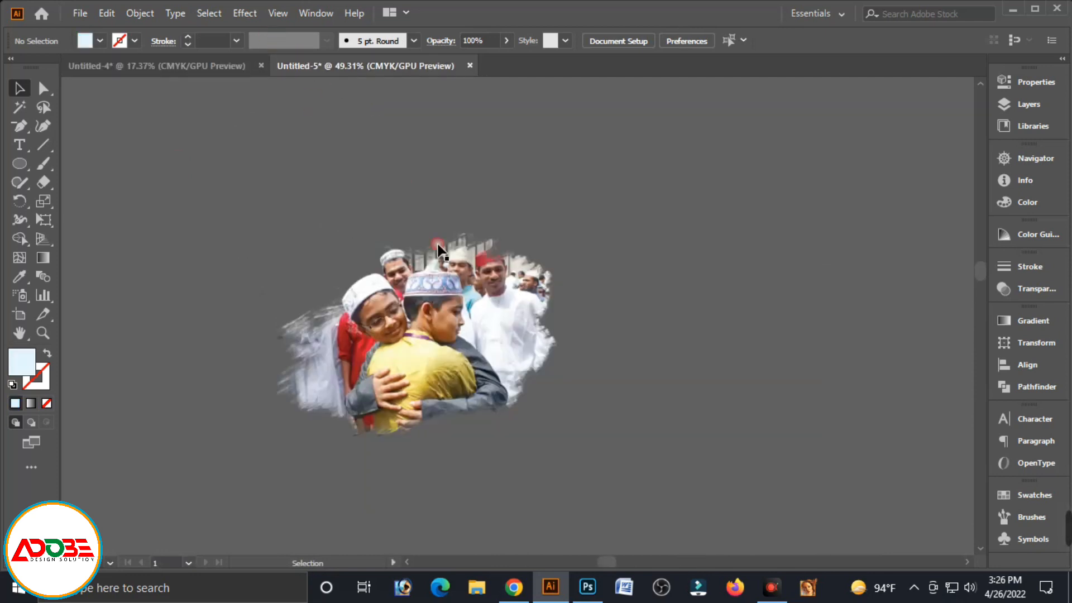
{"action": "left_click", "coordinate": [429, 344]}
{"action": "key", "text": "ctrl+x"}
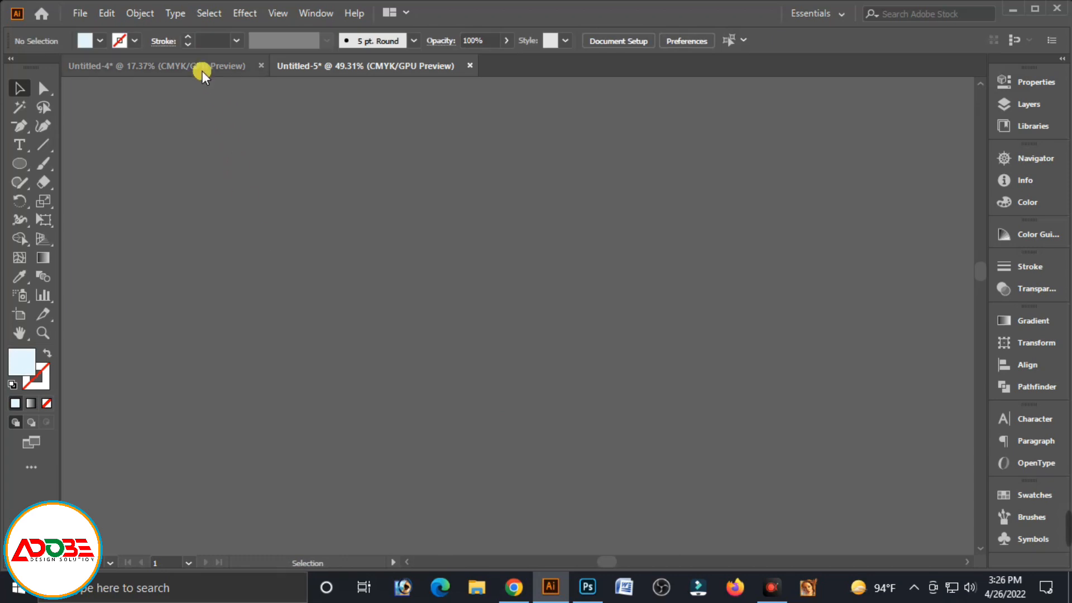
{"action": "left_click", "coordinate": [202, 66]}
{"action": "key", "text": "ctrl+v"}
{"action": "left_click_drag", "start_coordinate": [499, 326], "coordinate": [438, 239]}
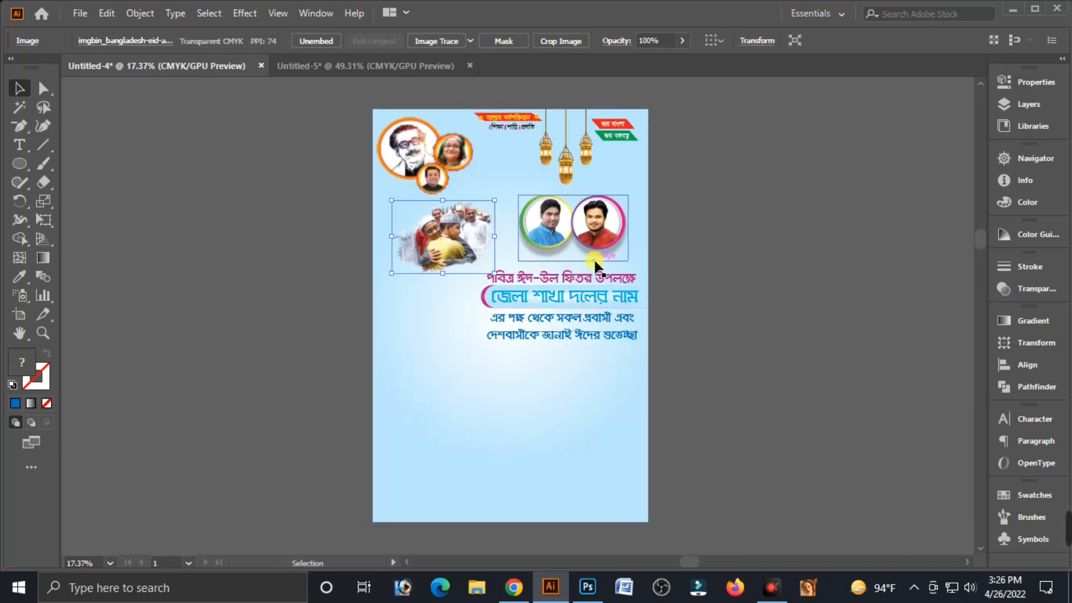
{"action": "key", "text": "Down"}
{"action": "left_click_drag", "start_coordinate": [436, 254], "coordinate": [434, 255]}
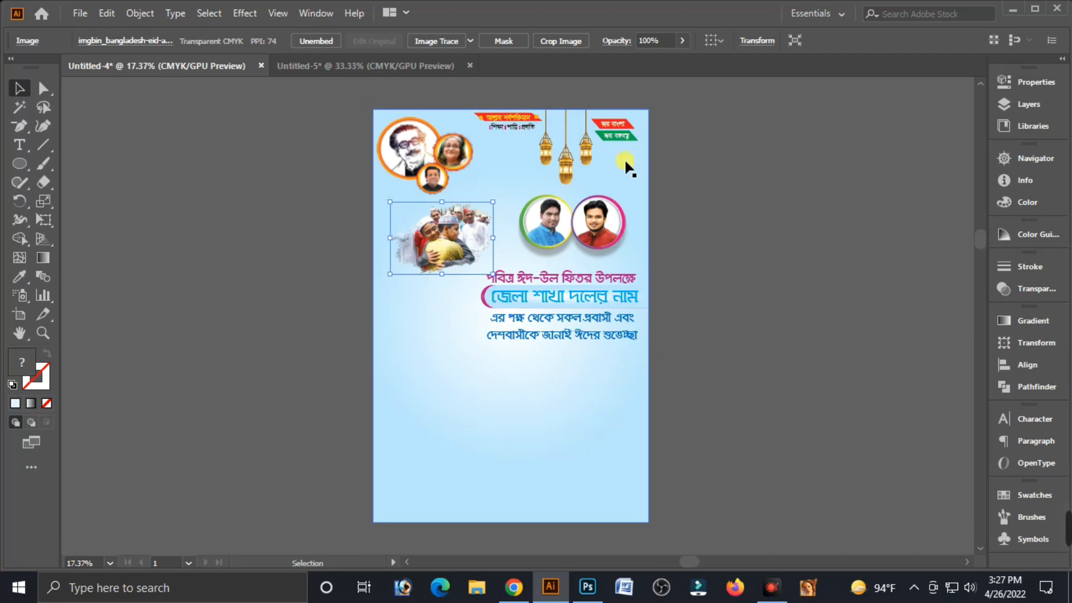
Bring the halftone dot pattern from Untitled-5 into the poster and move it towards the upper-right corner.
{"action": "left_click", "coordinate": [378, 65]}
{"action": "left_click", "coordinate": [537, 222]}
{"action": "key", "text": "Delete"}
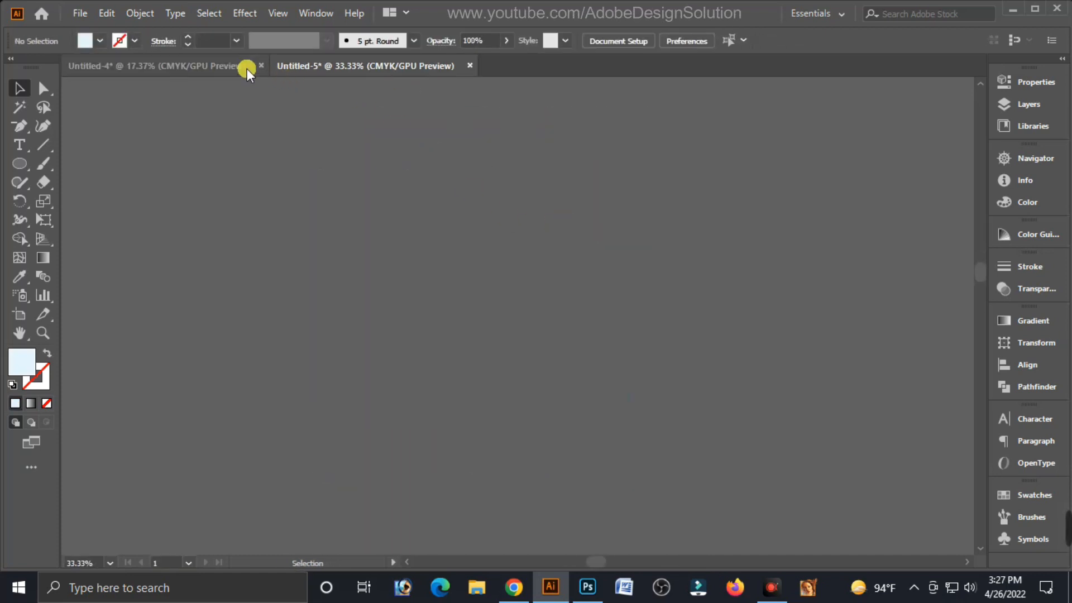
{"action": "left_click", "coordinate": [247, 66]}
{"action": "key", "text": "ctrl+v"}
{"action": "left_click_drag", "start_coordinate": [574, 270], "coordinate": [645, 146]}
Align the halftone dot pattern to the top and right edges of the poster background.
{"action": "left_click", "coordinate": [645, 140], "text": "shift"}
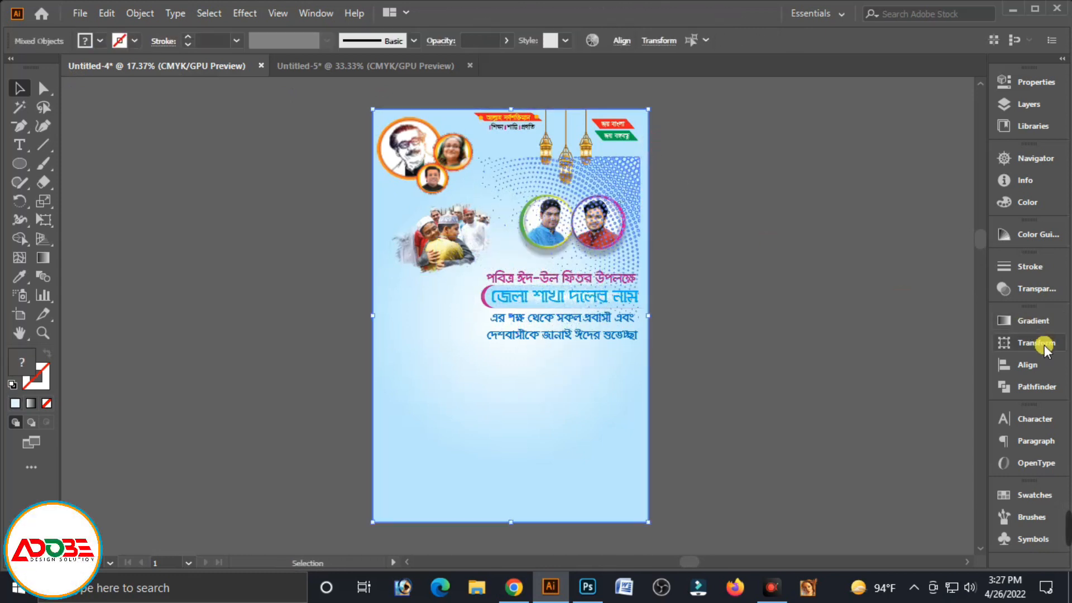
{"action": "left_click", "coordinate": [1033, 364]}
{"action": "left_click", "coordinate": [913, 356]}
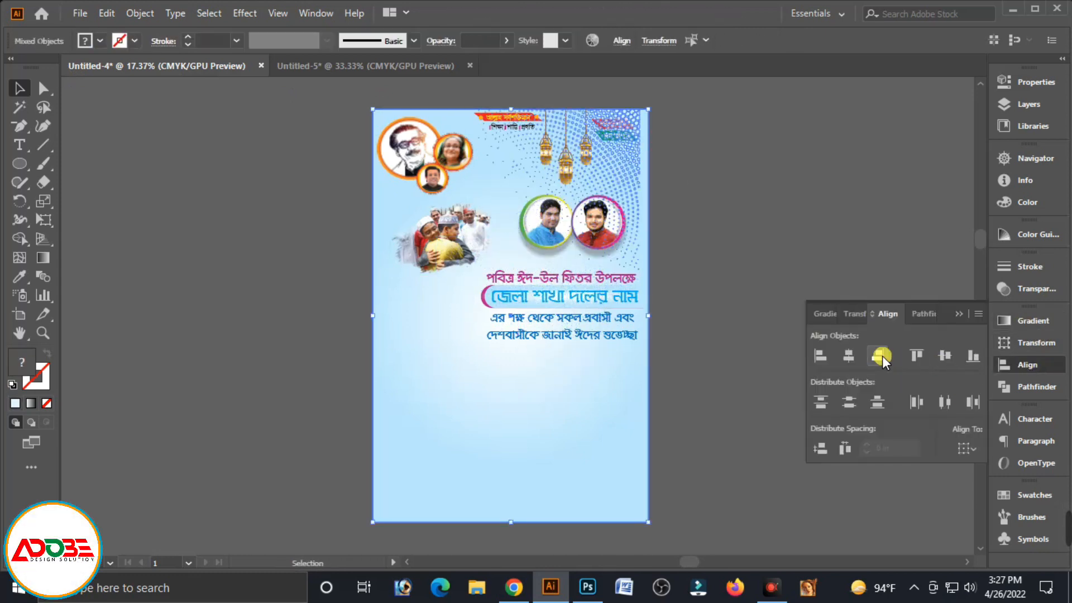
{"action": "left_click", "coordinate": [796, 217]}
{"action": "left_click", "coordinate": [624, 172]}
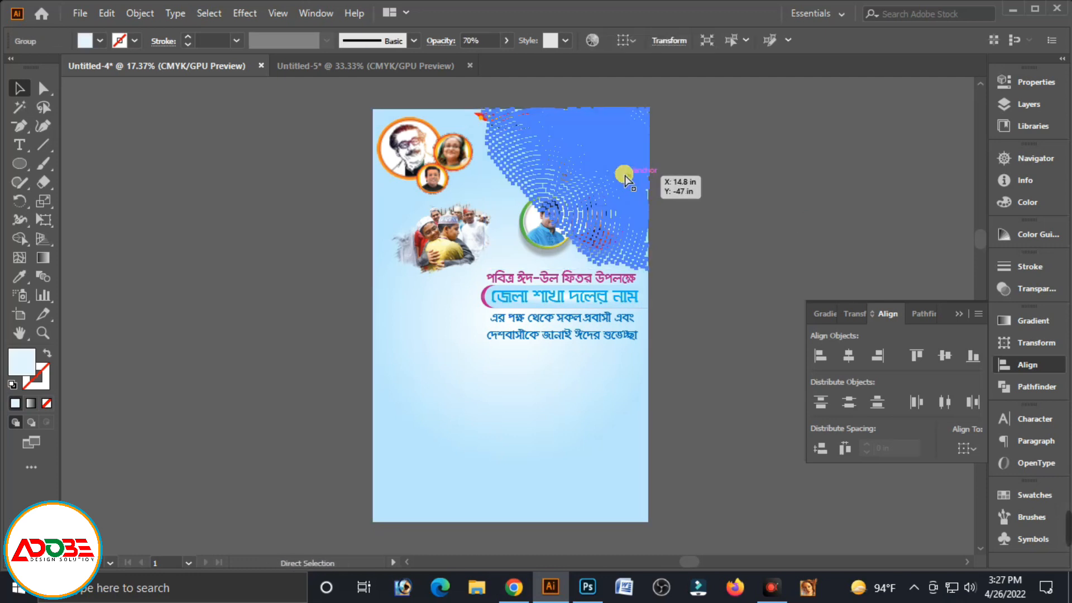
{"action": "left_click", "coordinate": [718, 177]}
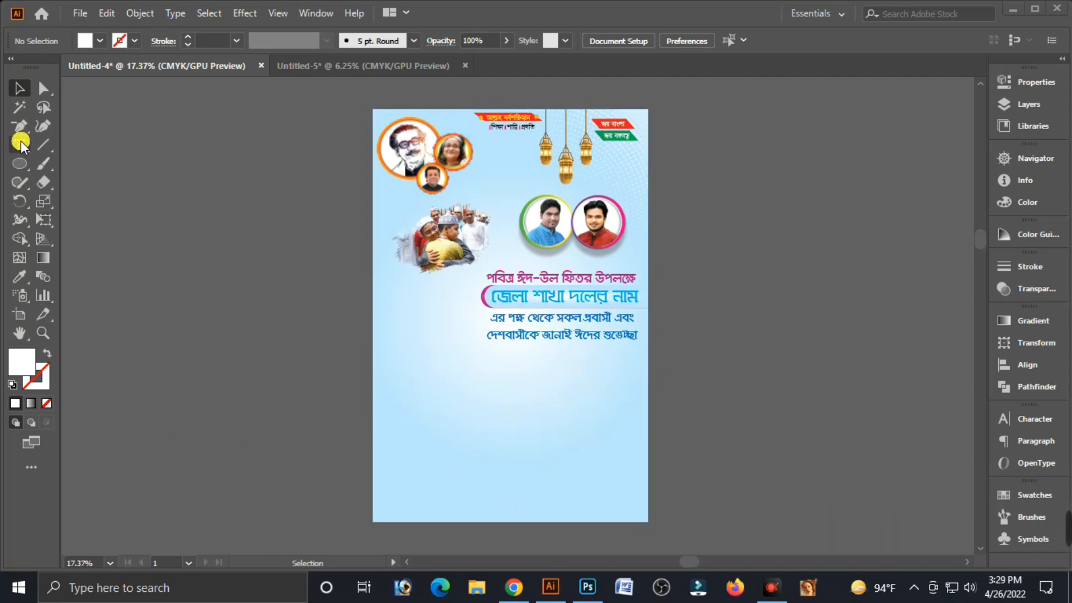
Draw the wavy upper edge of a shape with the Pen tool, from the poster's lower-left side rising to beyond its right edge.
{"action": "left_click_drag", "start_coordinate": [20, 135], "coordinate": [87, 125]}
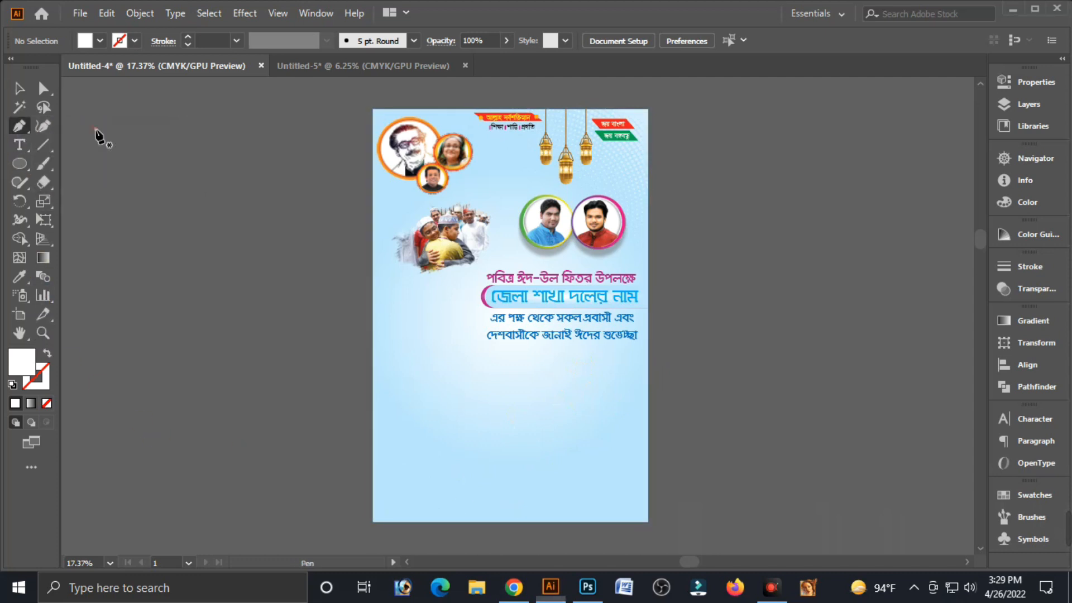
{"action": "left_click", "coordinate": [365, 491]}
{"action": "left_click_drag", "start_coordinate": [478, 475], "coordinate": [494, 485]}
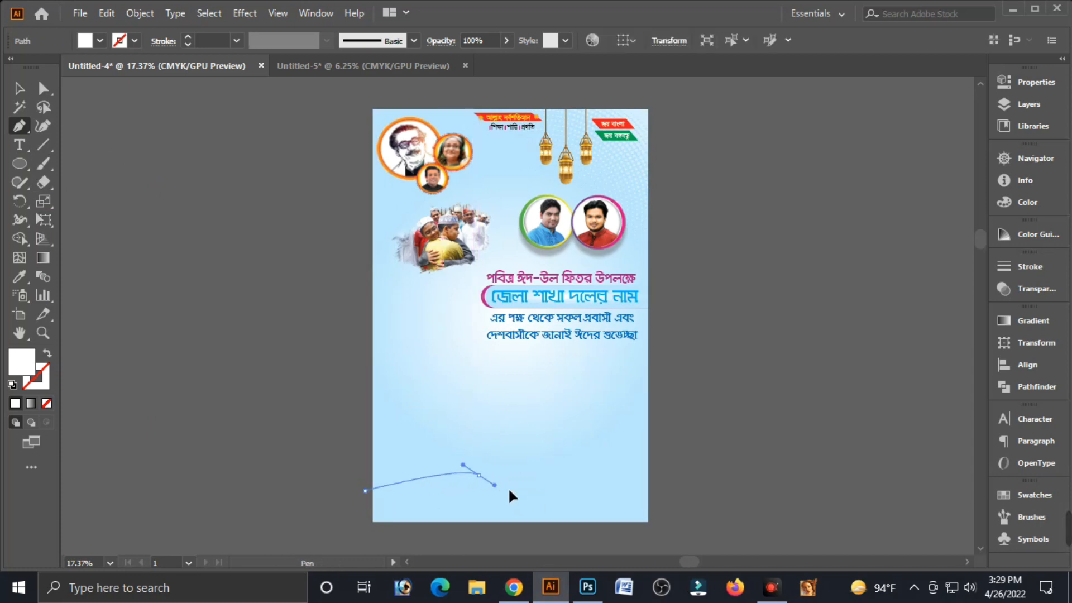
{"action": "left_click_drag", "start_coordinate": [589, 503], "coordinate": [589, 511]}
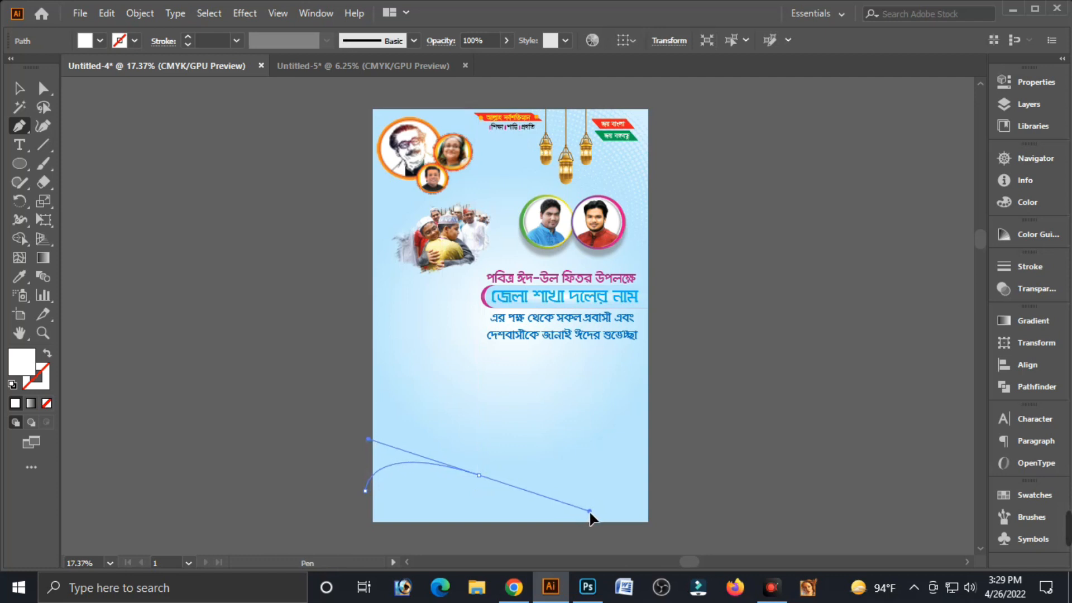
{"action": "left_click", "coordinate": [504, 496]}
{"action": "left_click", "coordinate": [480, 479]}
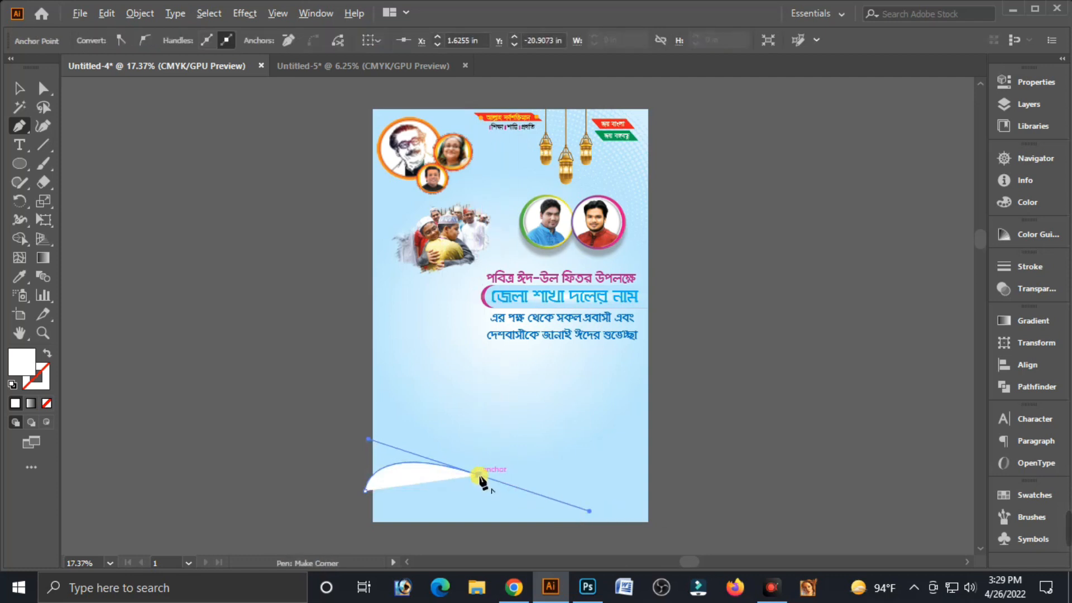
{"action": "left_click_drag", "start_coordinate": [661, 354], "coordinate": [756, 210]}
{"action": "key", "text": "ctrl+z"}
{"action": "mouse_move", "coordinate": [664, 331]}
{"action": "left_mouse_down"}
{"action": "mouse_move", "coordinate": [714, 190]}
{"action": "mouse_move", "coordinate": [735, 170]}
{"action": "mouse_move", "coordinate": [720, 173]}
{"action": "left_mouse_up"}
{"action": "left_click_drag", "start_coordinate": [664, 331], "coordinate": [667, 340]}
{"action": "left_click", "coordinate": [665, 332]}
Continue the path around the outside of the poster's lower corners back to its left start to complete the white wave shape.
{"action": "left_click", "coordinate": [683, 423]}
{"action": "left_click", "coordinate": [687, 484]}
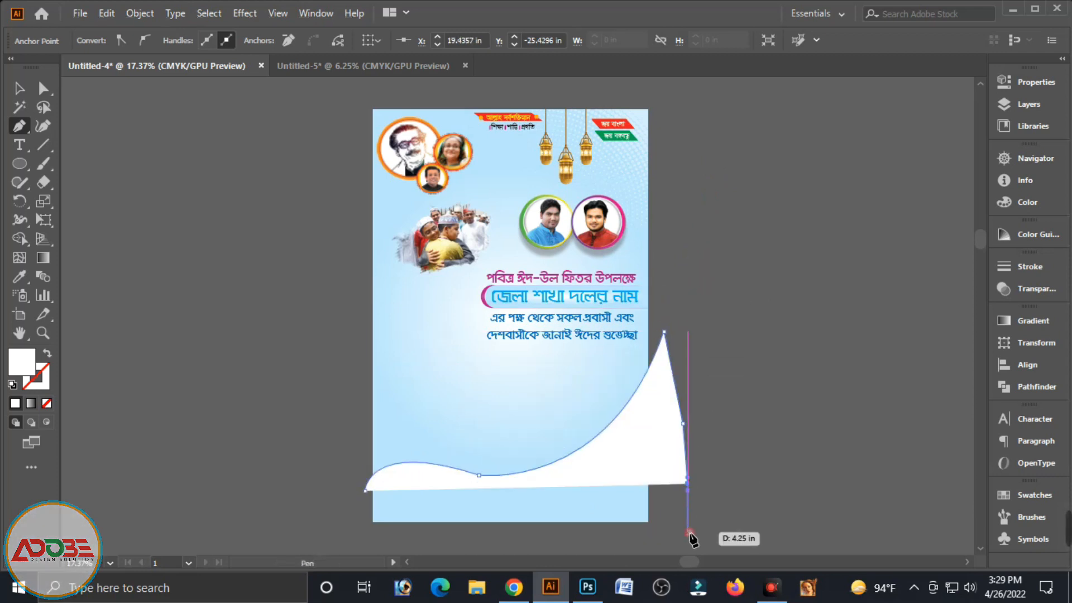
{"action": "left_click", "coordinate": [688, 532]}
{"action": "left_click", "coordinate": [611, 540]}
{"action": "left_click", "coordinate": [377, 541]}
{"action": "left_click", "coordinate": [333, 512]}
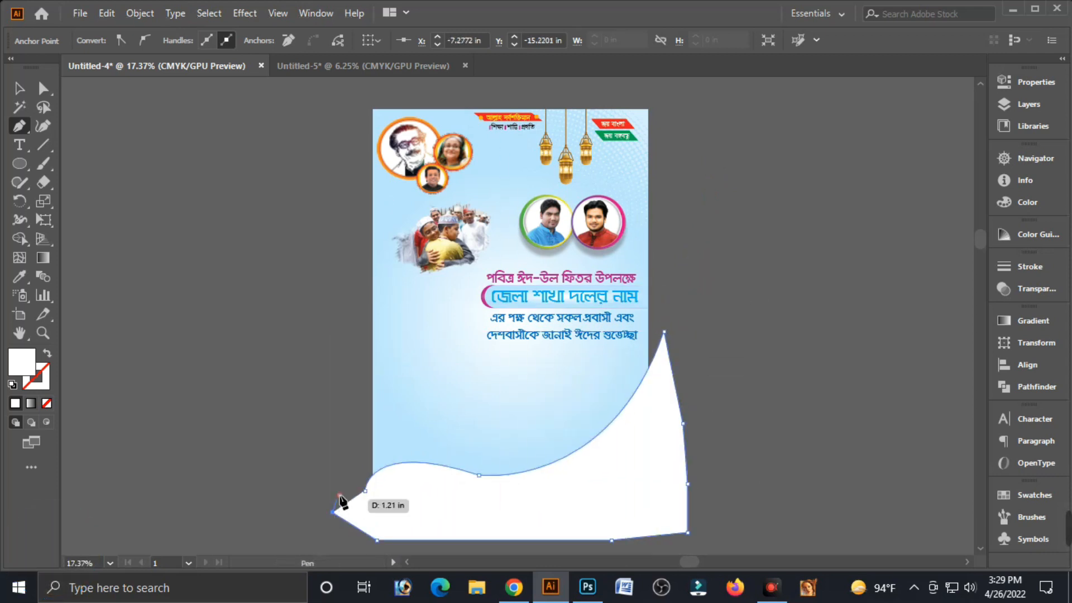
{"action": "left_click_drag", "start_coordinate": [365, 478], "coordinate": [20, 79]}
Copy the light blue gradient background rectangle and paste the copy in front in the same place.
{"action": "left_click", "coordinate": [18, 89]}
{"action": "left_click", "coordinate": [601, 553]}
{"action": "left_click", "coordinate": [580, 490]}
{"action": "left_click", "coordinate": [419, 359]}
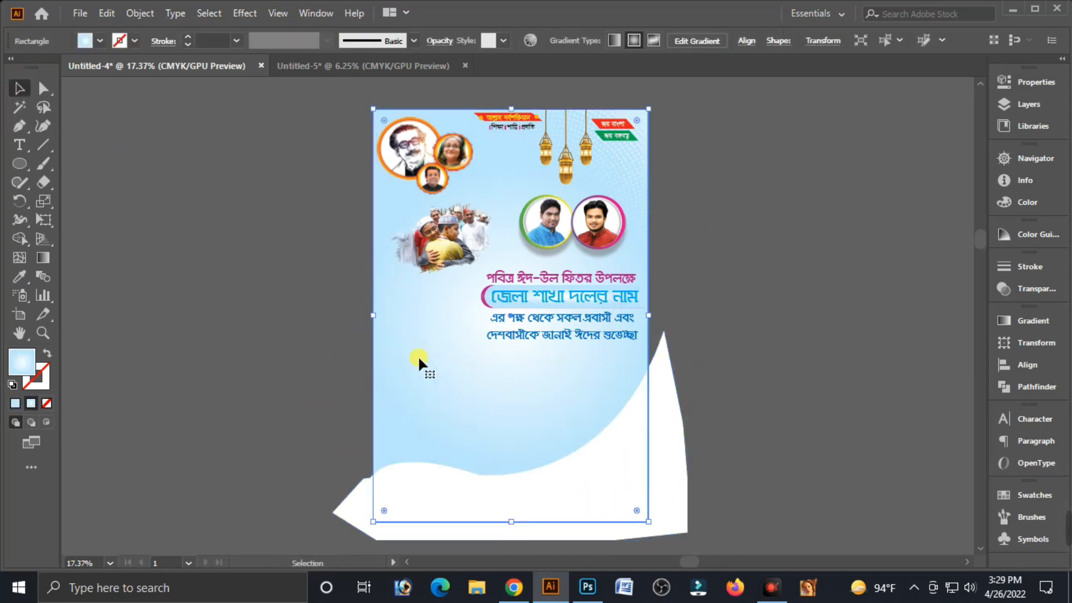
{"action": "left_click", "coordinate": [106, 13]}
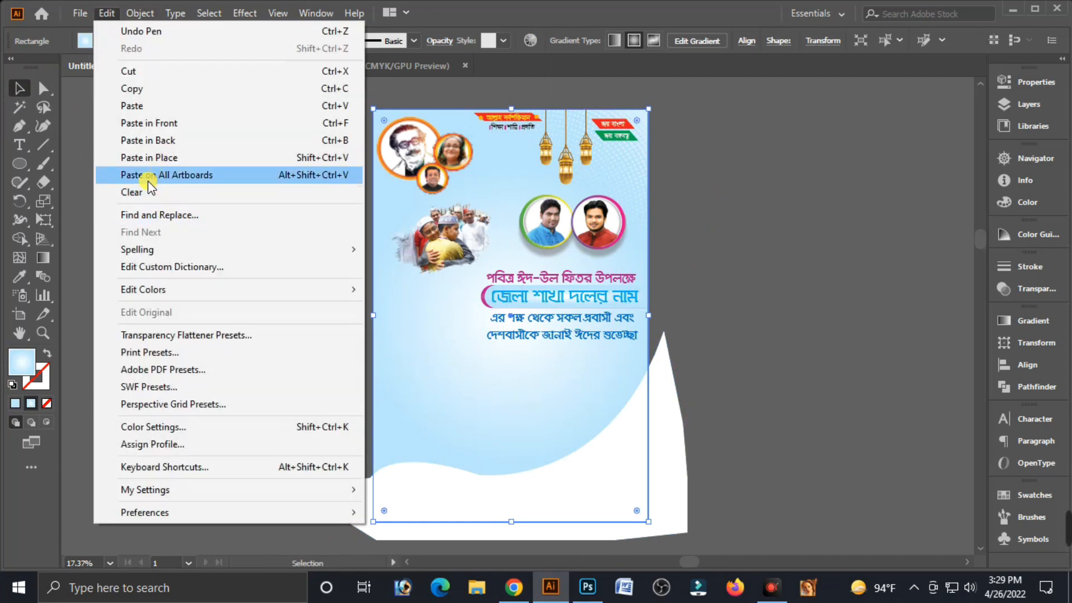
{"action": "left_click", "coordinate": [137, 89]}
{"action": "left_click", "coordinate": [106, 14]}
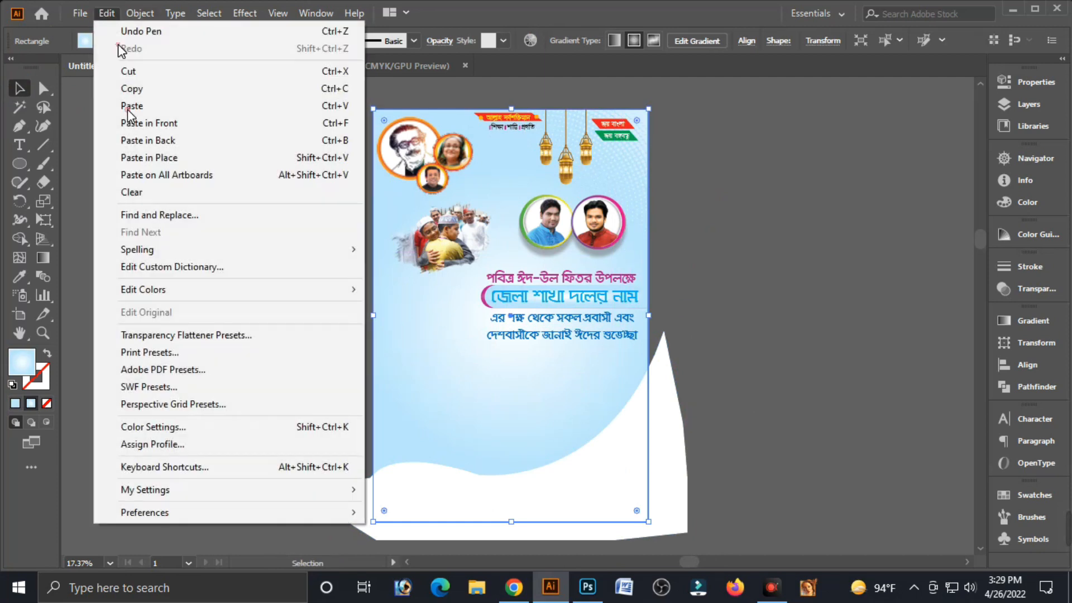
{"action": "left_click", "coordinate": [166, 124]}
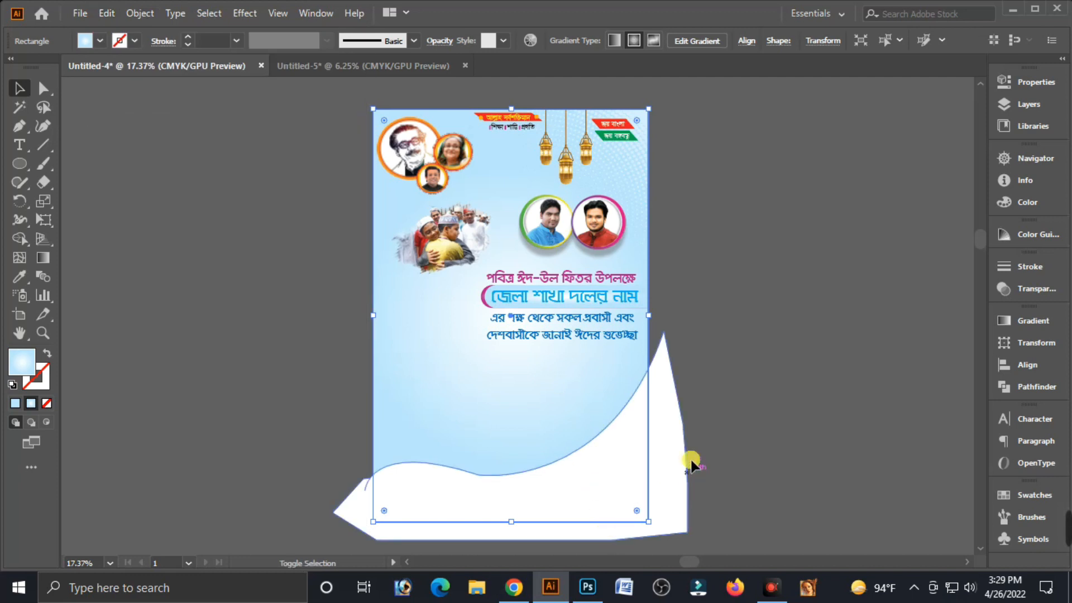
Add the white wave shape to the selected background copy, split both with Pathfinder Divide and ungroup the pieces.
{"action": "left_click", "coordinate": [674, 428], "text": "shift"}
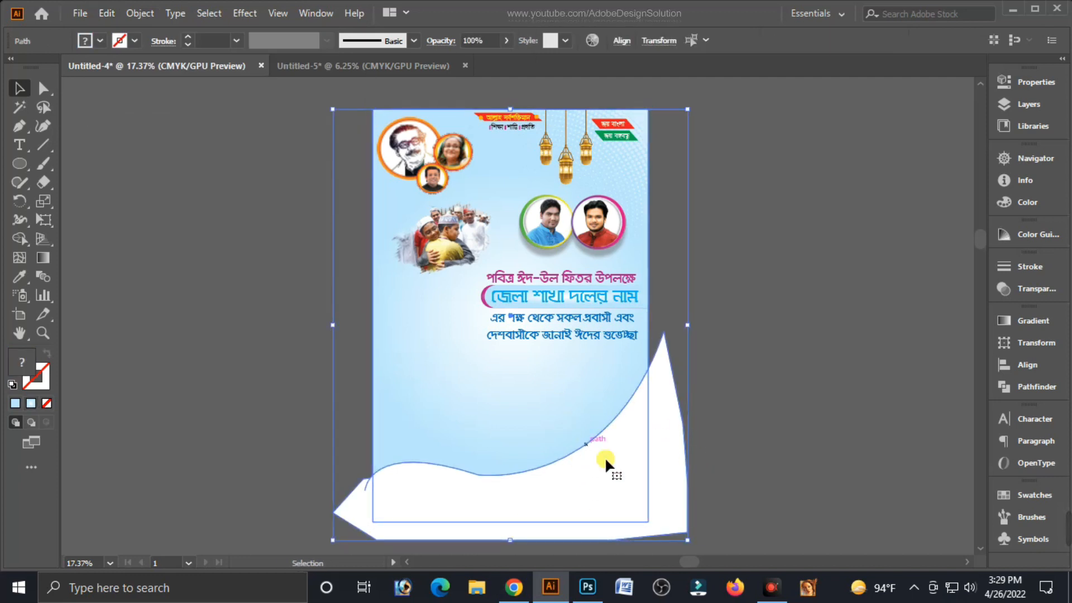
{"action": "left_click", "coordinate": [1036, 385]}
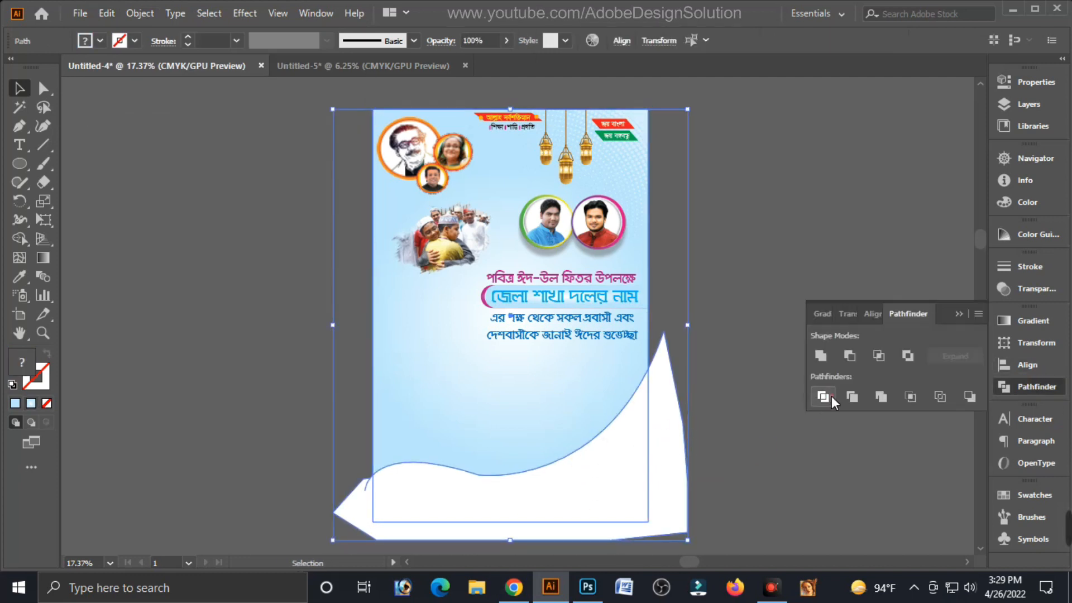
{"action": "left_click", "coordinate": [832, 399]}
{"action": "right_click", "coordinate": [637, 162]}
{"action": "left_click", "coordinate": [697, 297]}
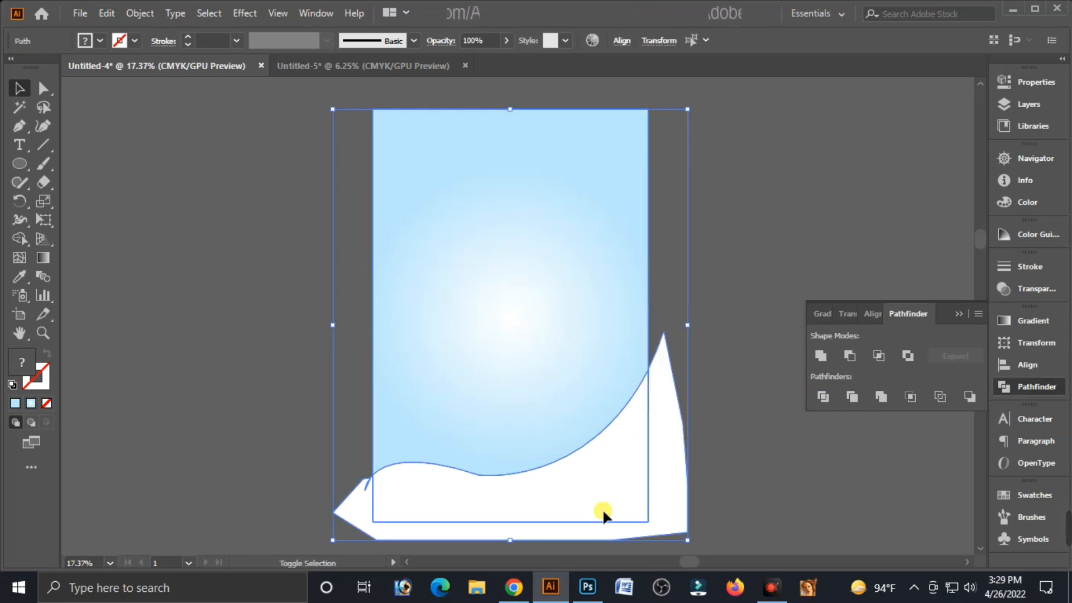
Delete the divided pieces outside the poster and above the wave, keeping only the band along the poster's lower edge.
{"action": "key", "text": "Delete"}
{"action": "left_click", "coordinate": [607, 486]}
{"action": "key", "text": "Delete"}
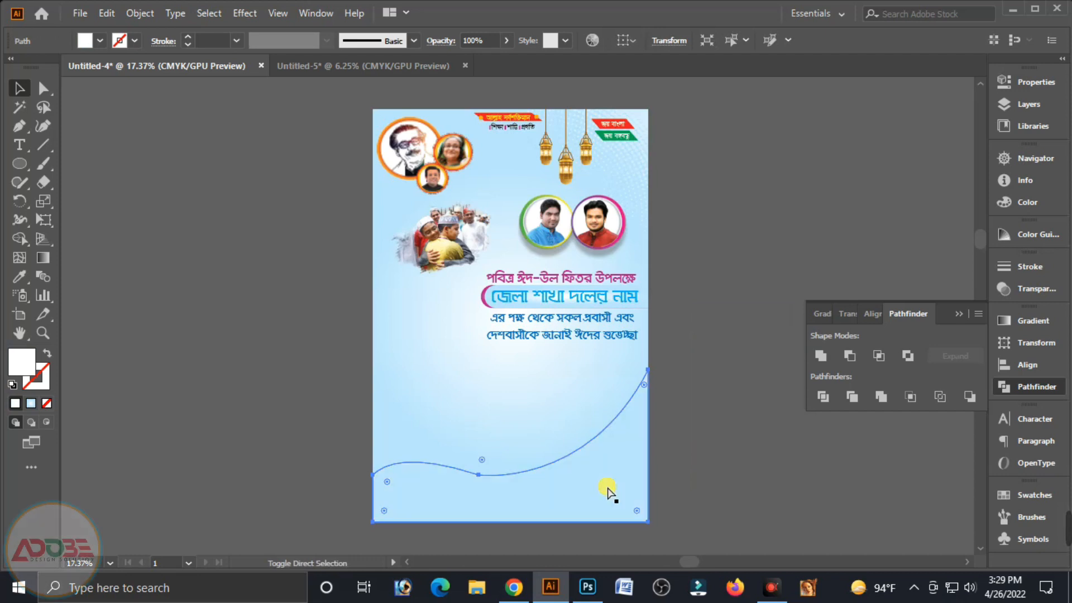
Reshape the wave's upper curve to be smoother with a higher crest near the left edge and bring it in front of the background.
{"action": "key", "text": "Delete"}
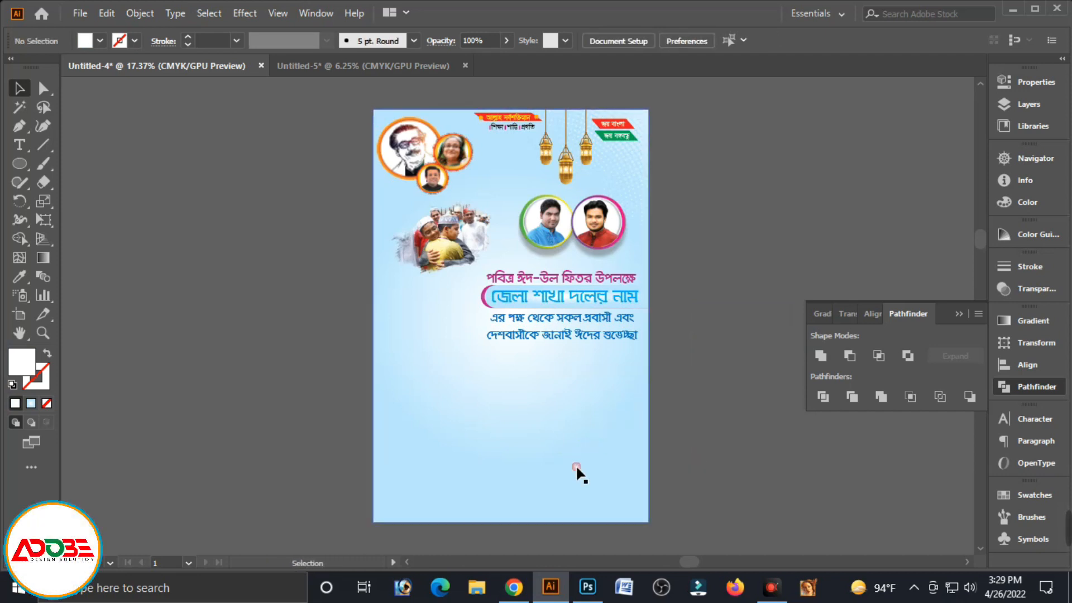
{"action": "key", "text": "ctrl+y"}
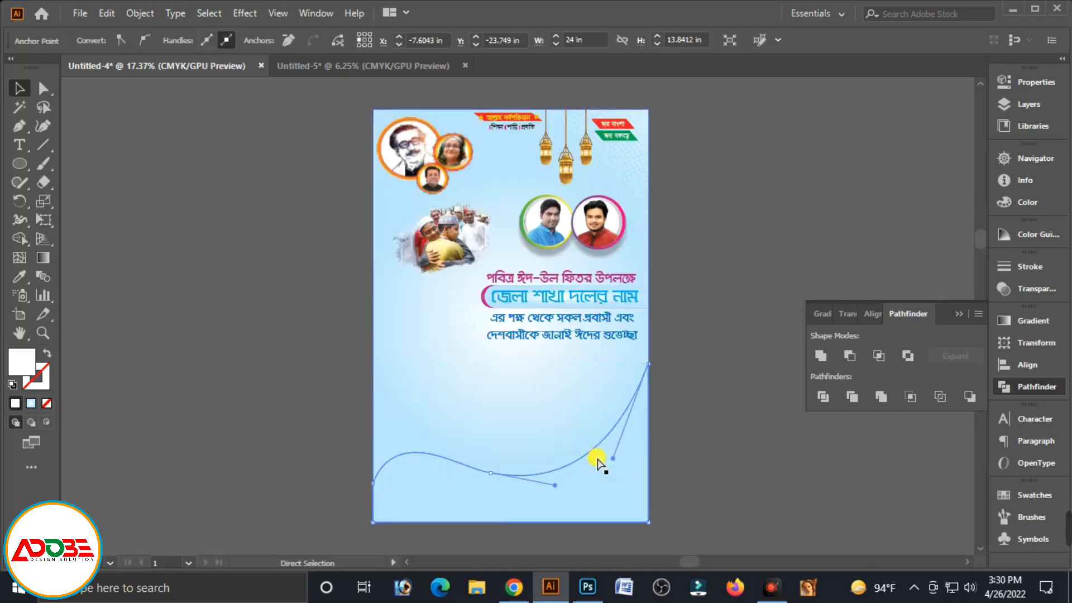
{"action": "key", "text": "ctrl+]"}
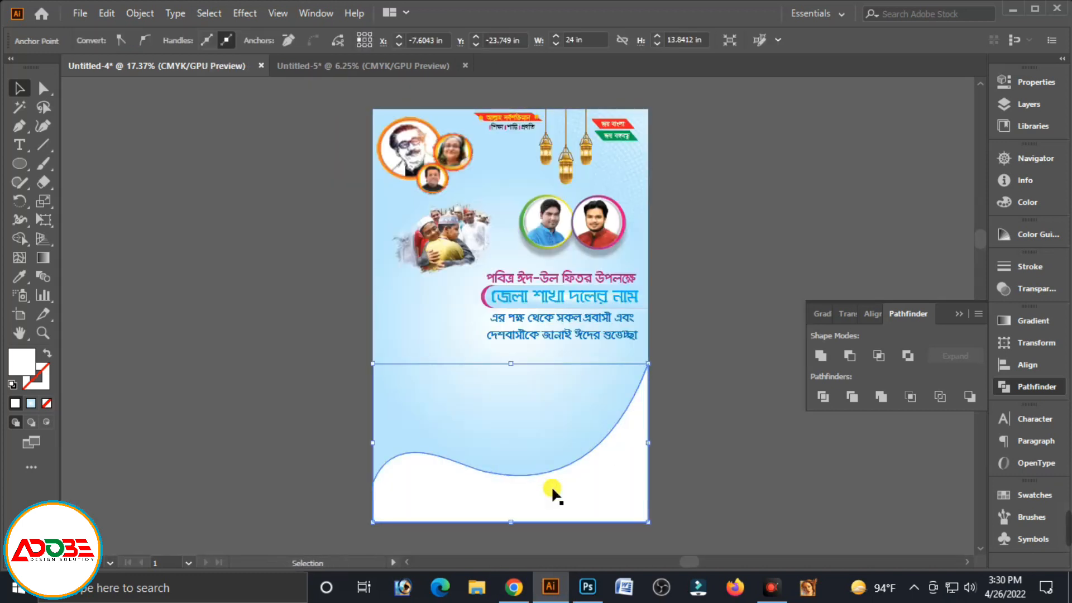
Fill the wave with 100% cyan and 0% magenta, yellow and black.
{"action": "left_click", "coordinate": [709, 453]}
{"action": "left_click", "coordinate": [624, 485]}
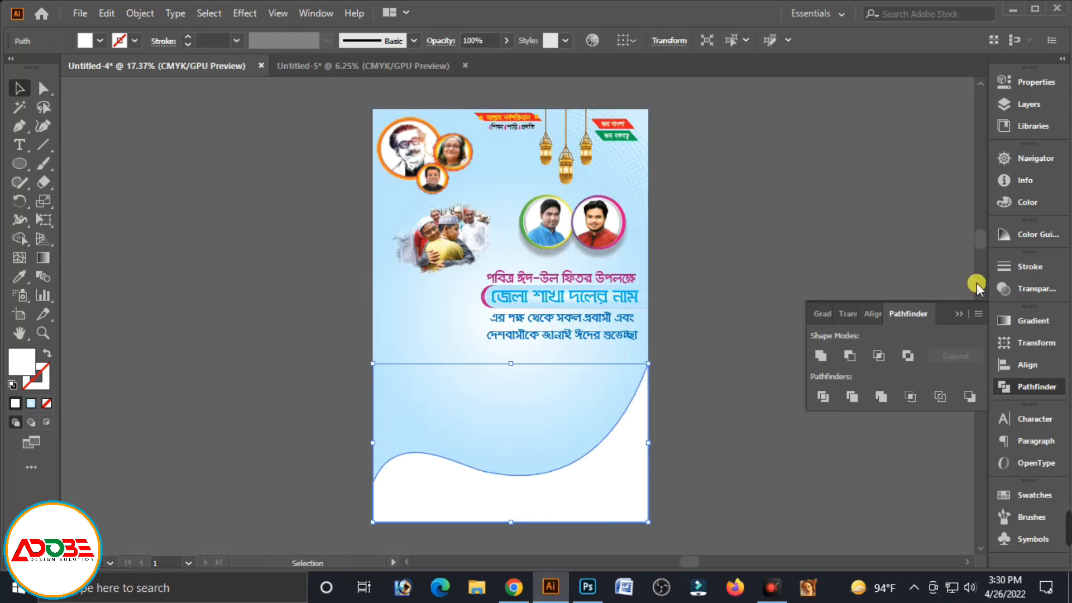
{"action": "left_click", "coordinate": [1023, 207]}
{"action": "left_click_drag", "start_coordinate": [891, 177], "coordinate": [974, 194]}
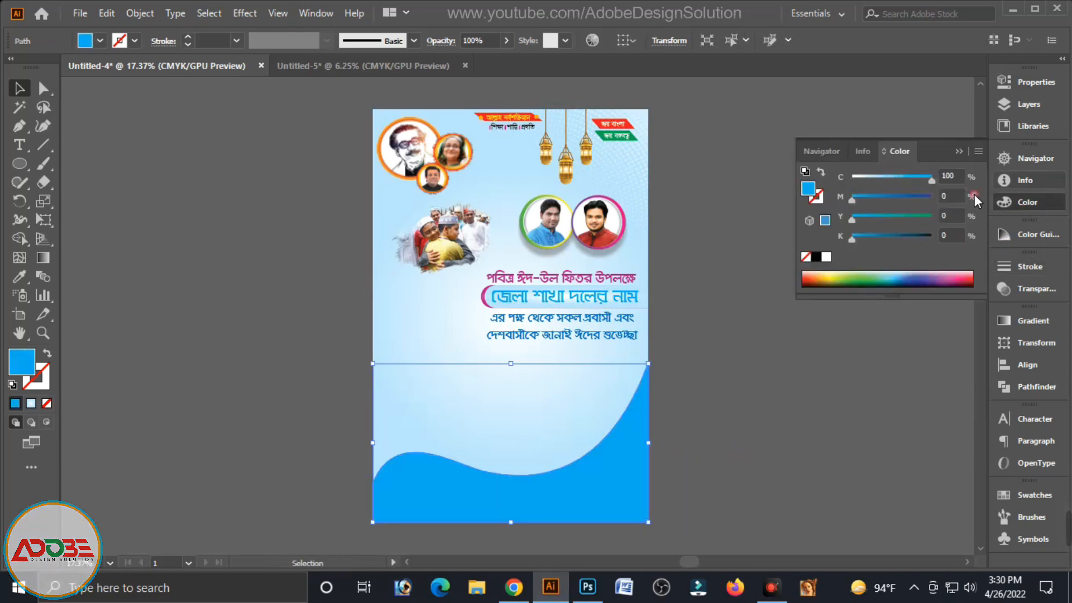
{"action": "left_click", "coordinate": [775, 425]}
{"action": "left_click", "coordinate": [584, 494]}
Duplicate the blue wave straight down by about 0.55 in and lower the copy's upper edge slightly.
{"action": "left_click", "coordinate": [559, 504]}
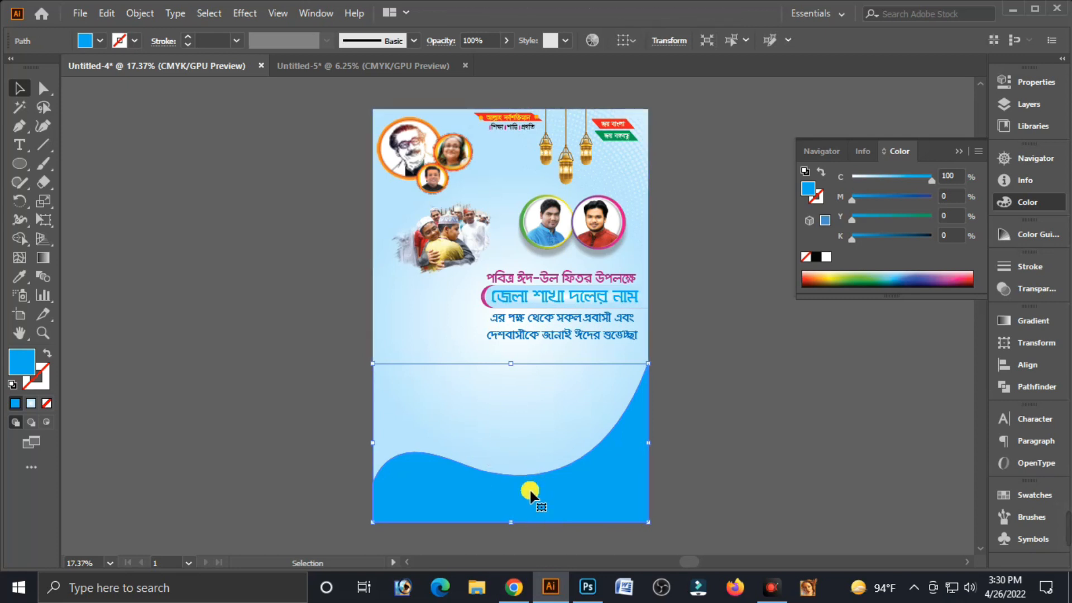
{"action": "left_click_drag", "start_coordinate": [542, 491], "coordinate": [546, 506]}
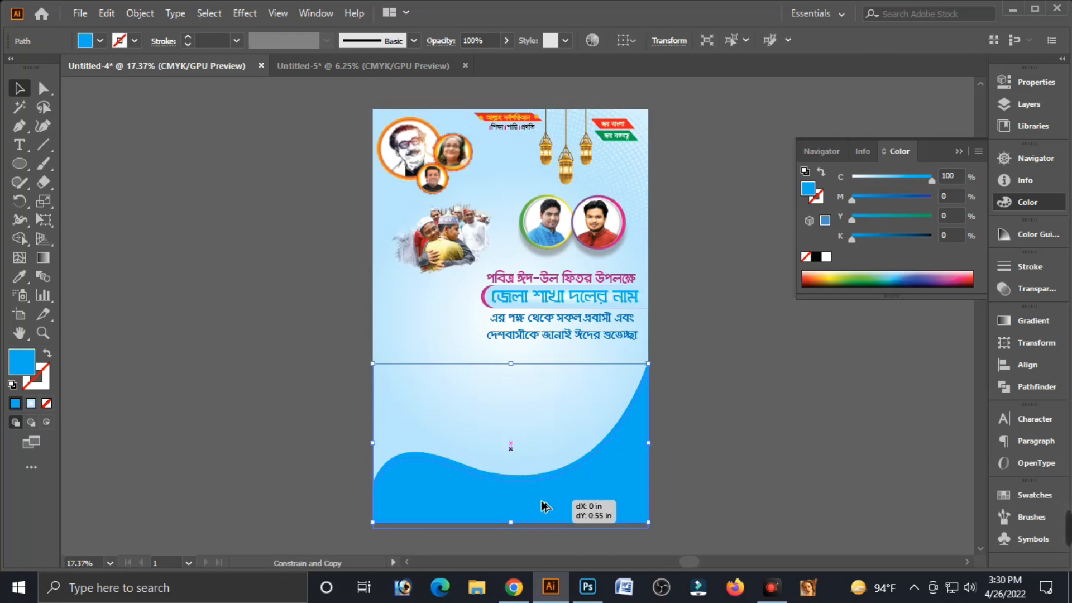
{"action": "left_click_drag", "start_coordinate": [542, 507], "coordinate": [543, 506]}
{"action": "left_click_drag", "start_coordinate": [511, 371], "coordinate": [511, 374]}
{"action": "left_click", "coordinate": [672, 505]}
{"action": "left_click", "coordinate": [627, 505]}
Direct-select the lower corner anchors of the blue waves and nudge them up towards the poster's lower edge.
{"action": "left_click", "coordinate": [103, 126]}
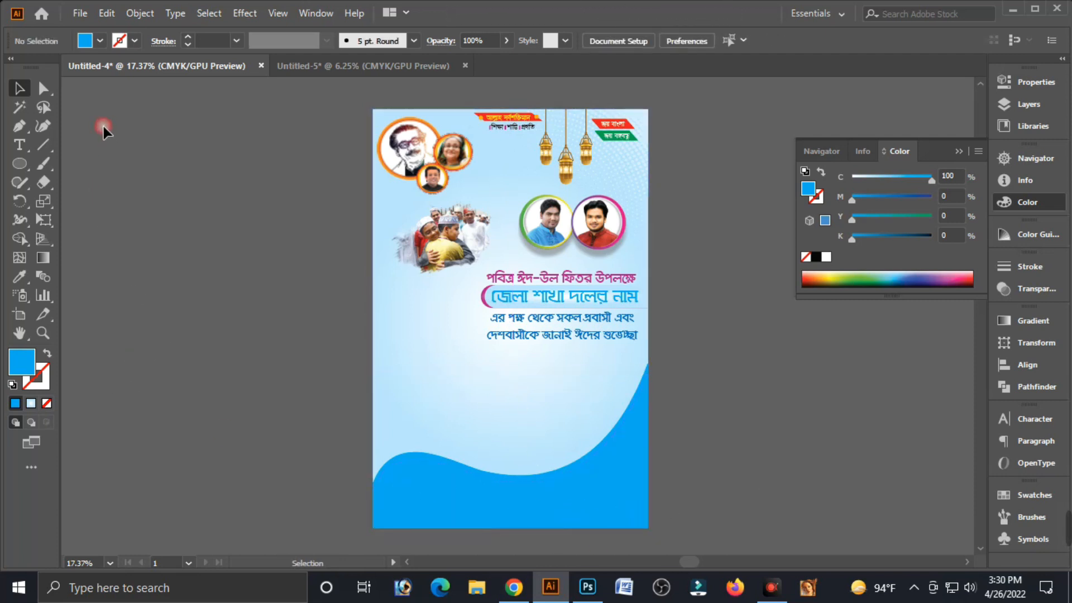
{"action": "scroll", "coordinate": [689, 343], "scroll_direction": "down", "scroll_amount": 5}
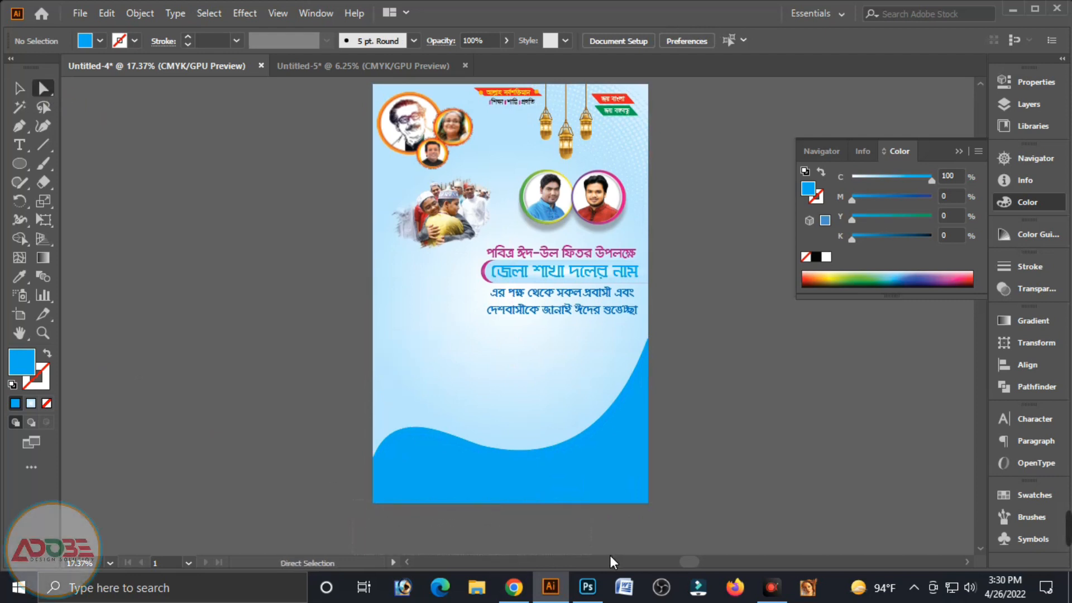
{"action": "left_click_drag", "start_coordinate": [688, 281], "coordinate": [689, 284]}
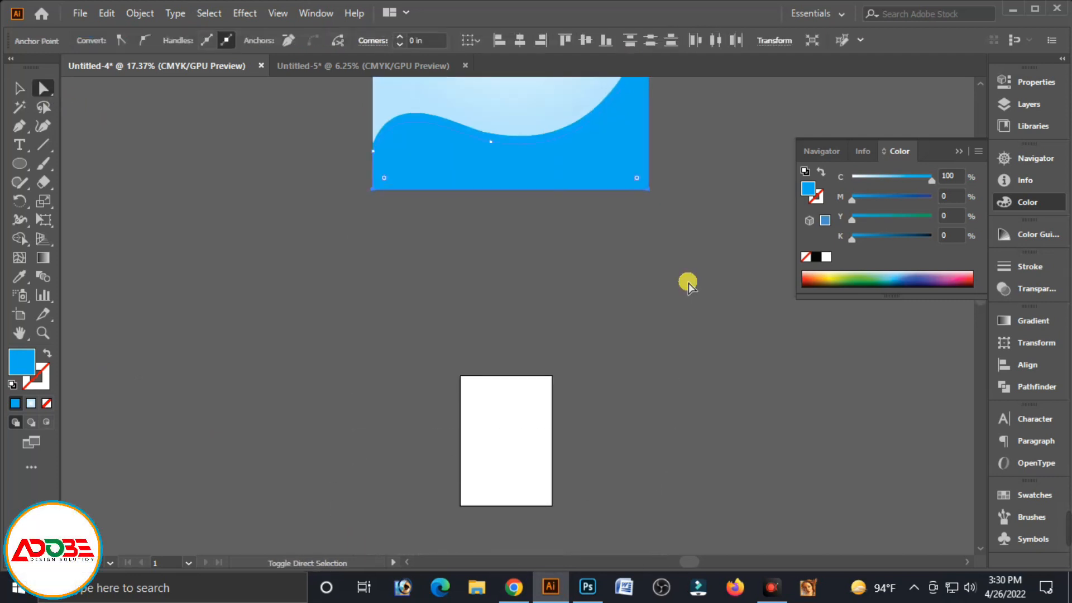
{"action": "key", "text": "shift+Up"}
{"action": "key", "text": "shift+Up"}
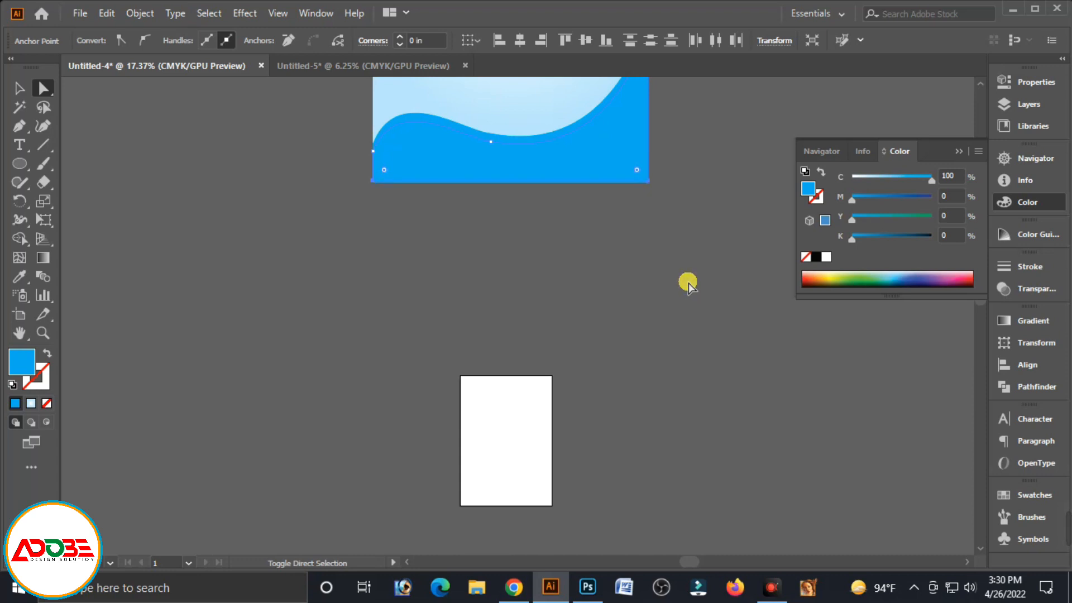
{"action": "left_click", "coordinate": [19, 89]}
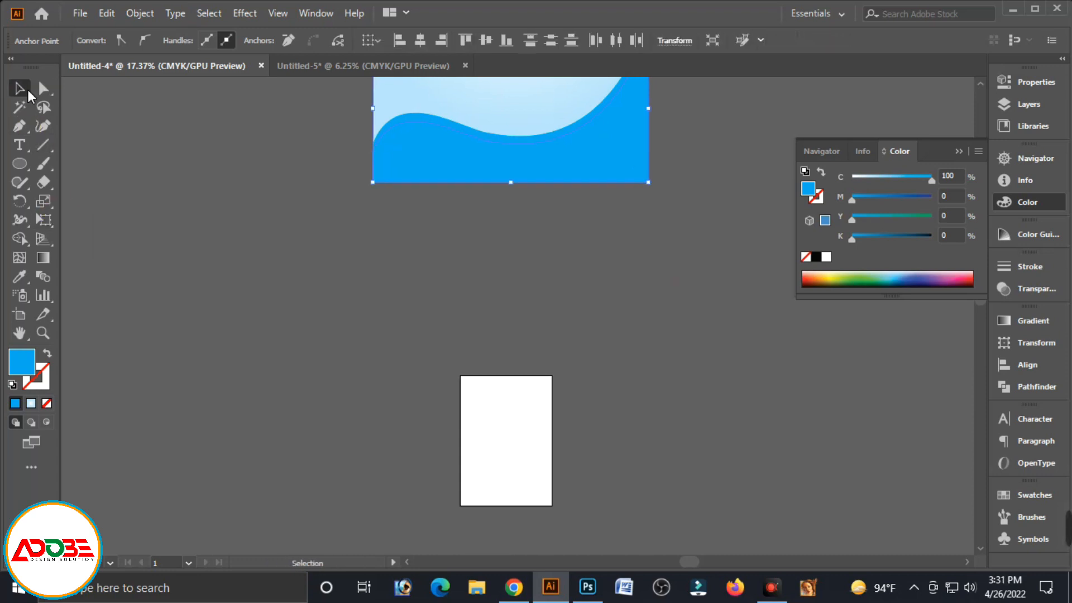
Select both blue waves and align their bottom edges.
{"action": "left_click", "coordinate": [676, 230]}
{"action": "left_click", "coordinate": [552, 431]}
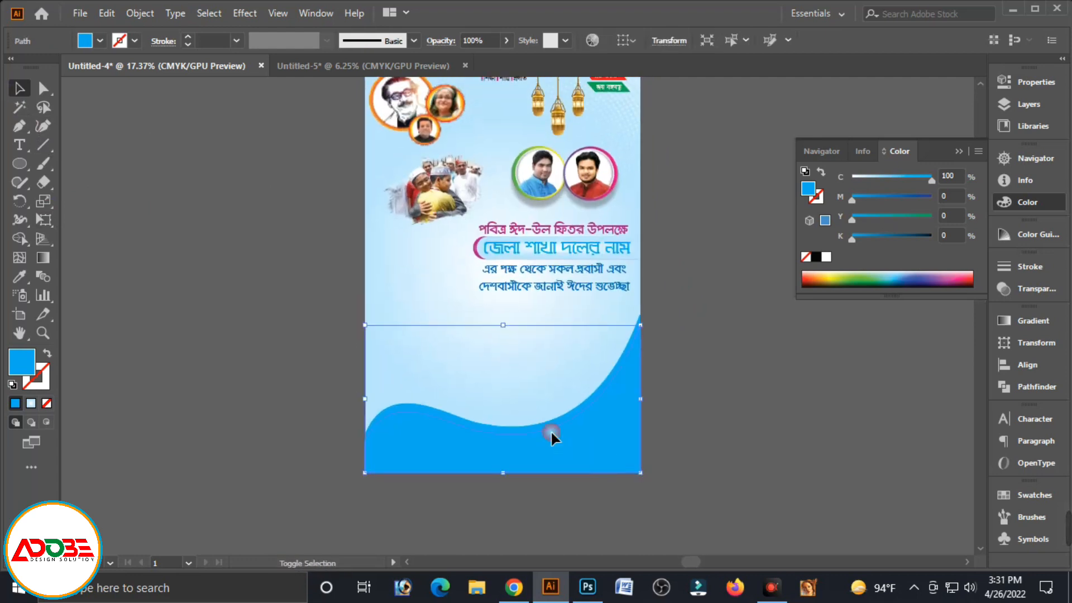
{"action": "left_click", "coordinate": [1027, 366]}
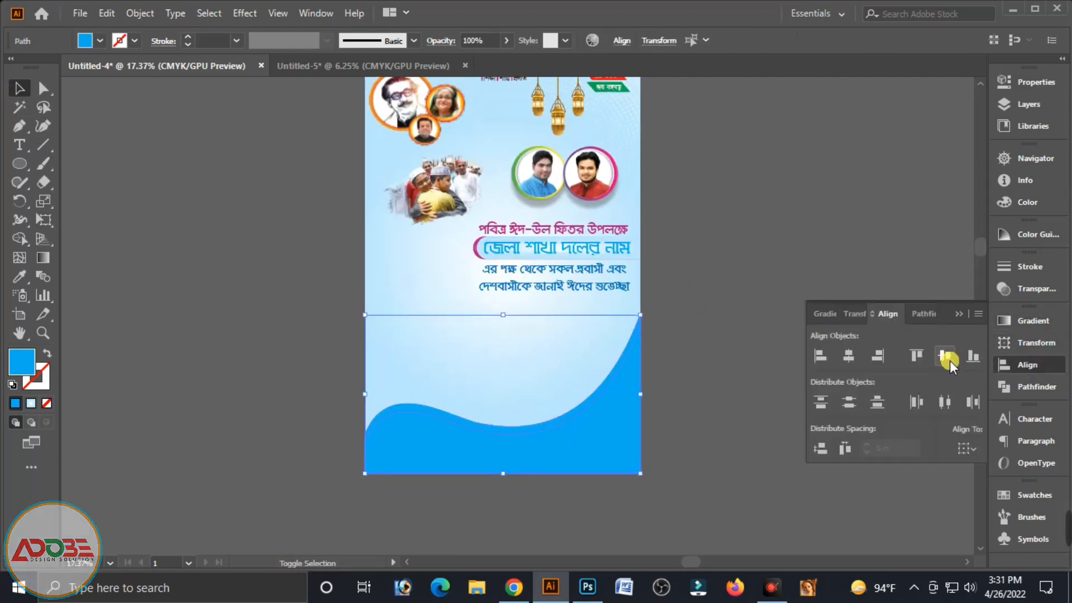
Apply the radial gradient to the front wave and set its outer colour stop's cyan to 100%.
{"action": "left_click", "coordinate": [616, 417]}
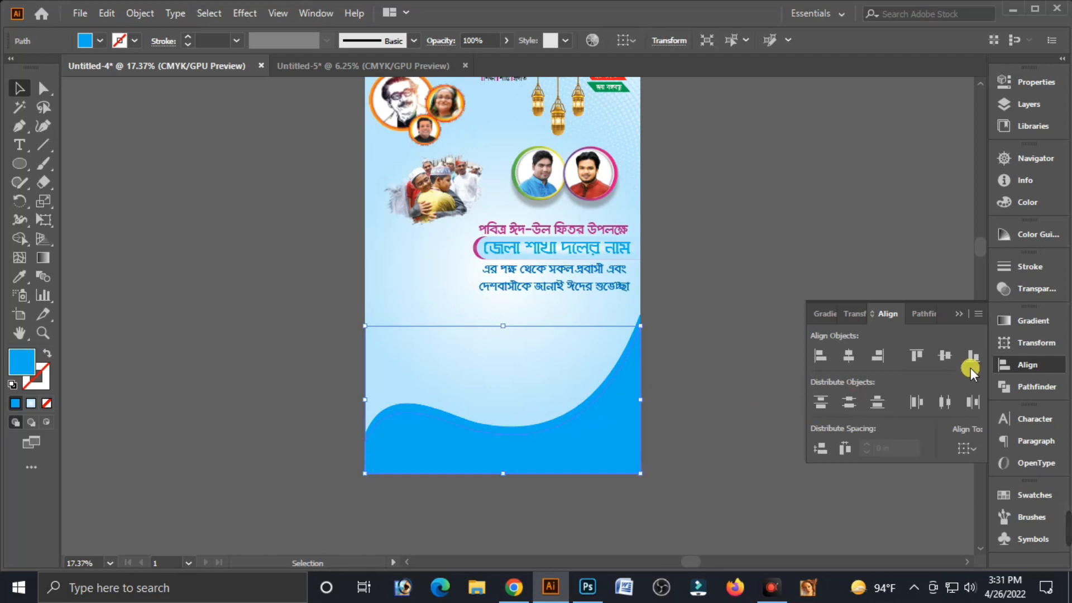
{"action": "left_click", "coordinate": [1021, 320]}
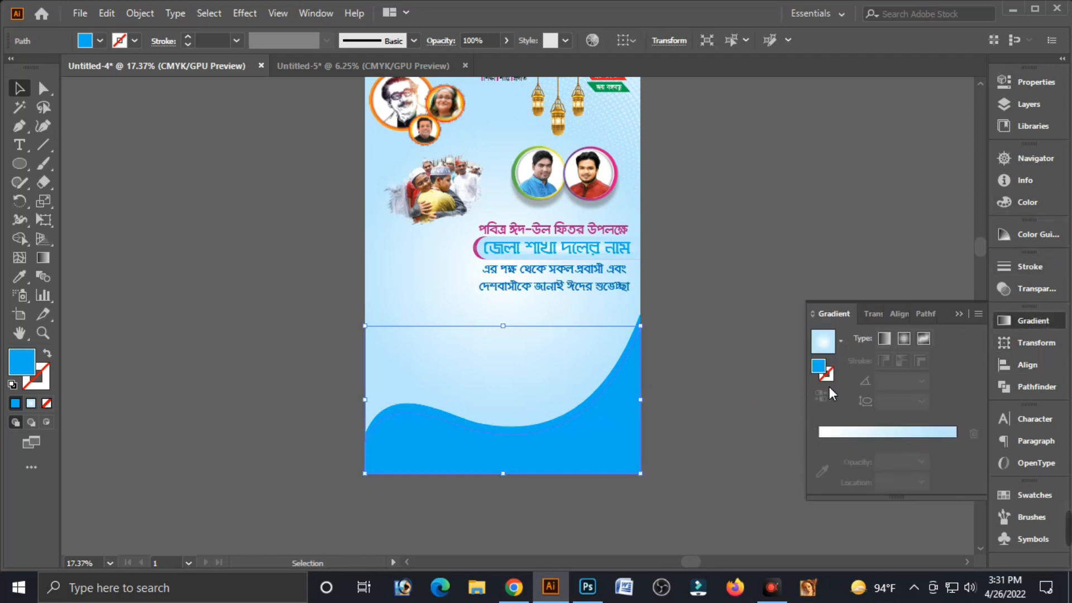
{"action": "left_click", "coordinate": [893, 438]}
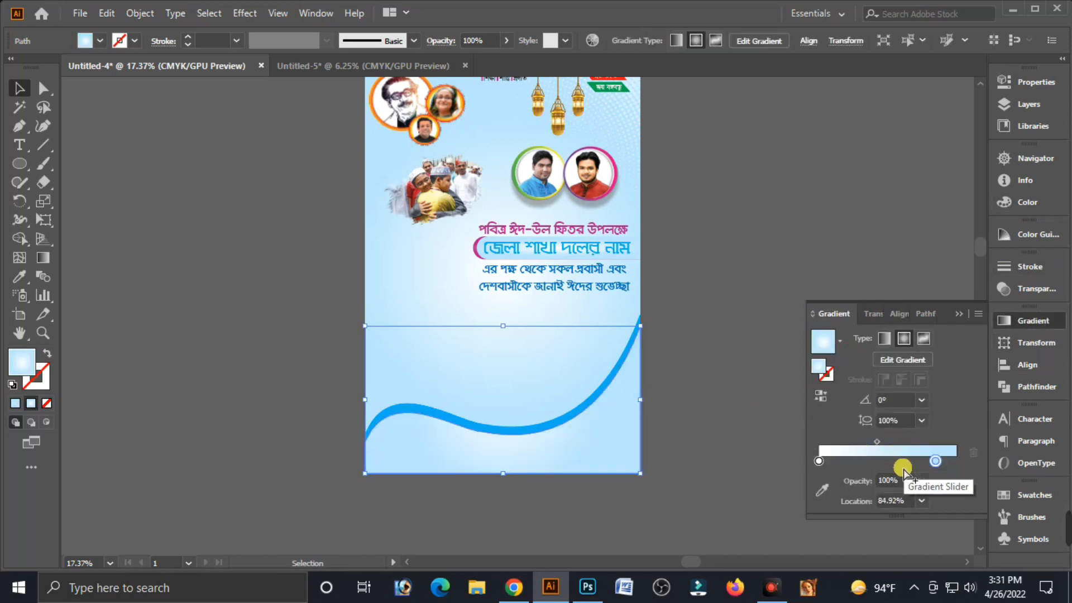
{"action": "double_click", "coordinate": [937, 462]}
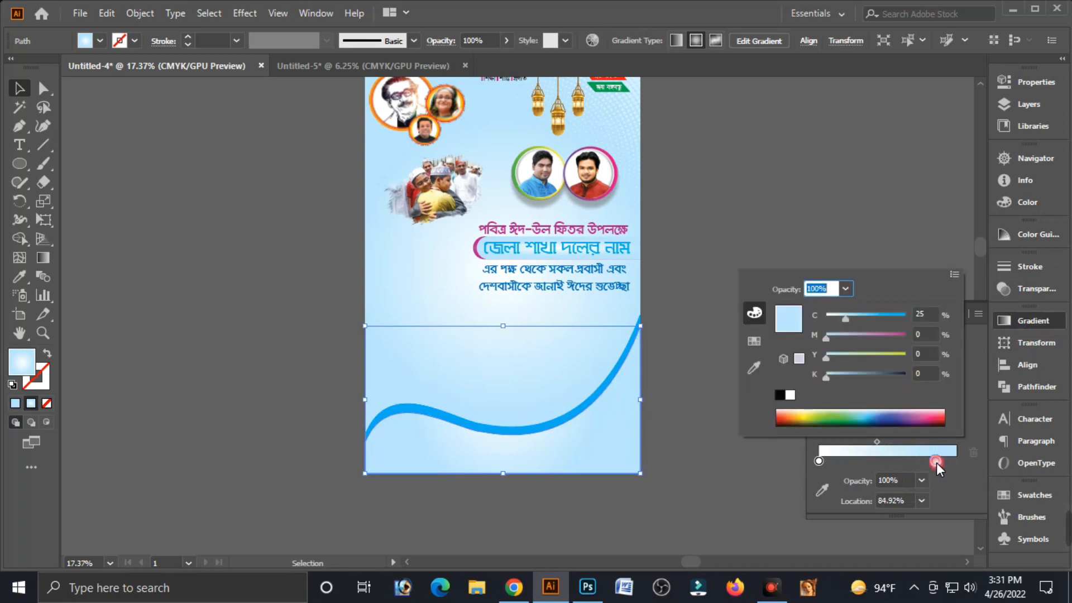
{"action": "left_click", "coordinate": [905, 316]}
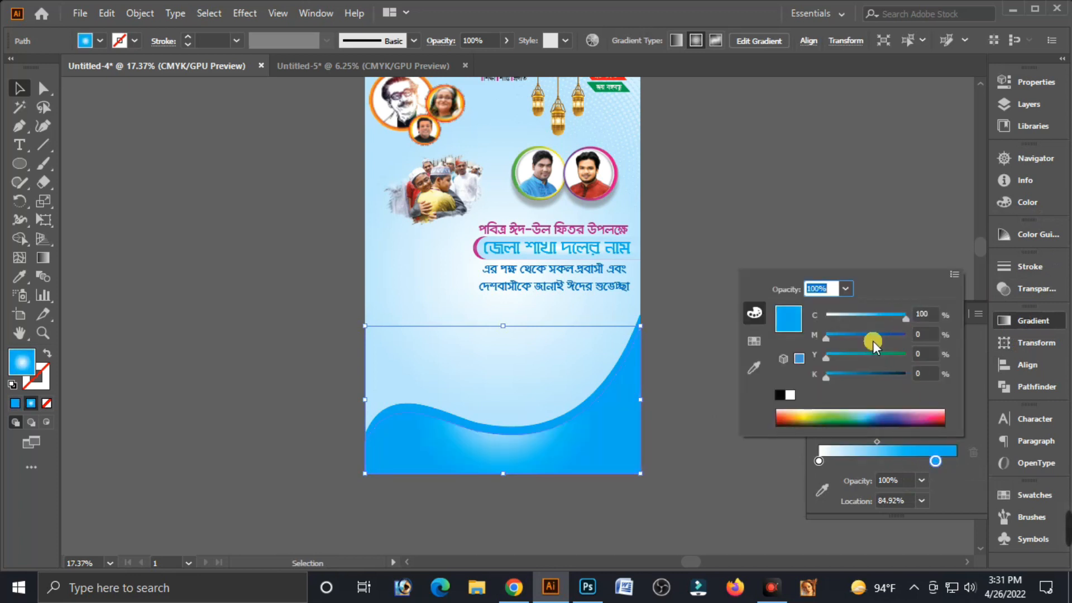
Set the magenta of the front wave gradient's outer colour stop to 50%.
{"action": "left_click_drag", "start_coordinate": [874, 338], "coordinate": [883, 338]}
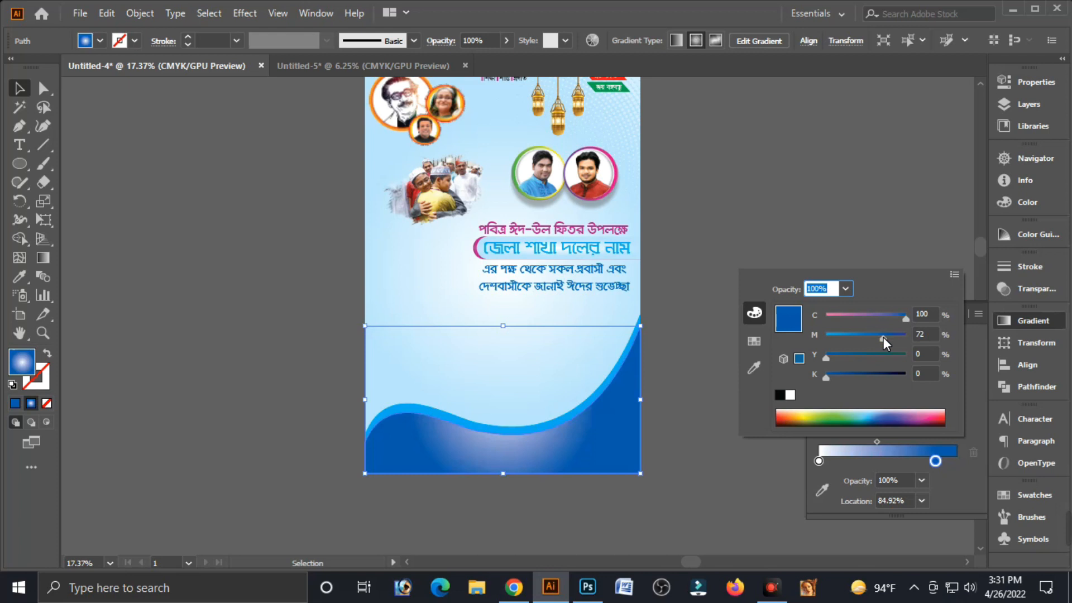
{"action": "left_click", "coordinate": [925, 334]}
{"action": "type", "text": "5"}
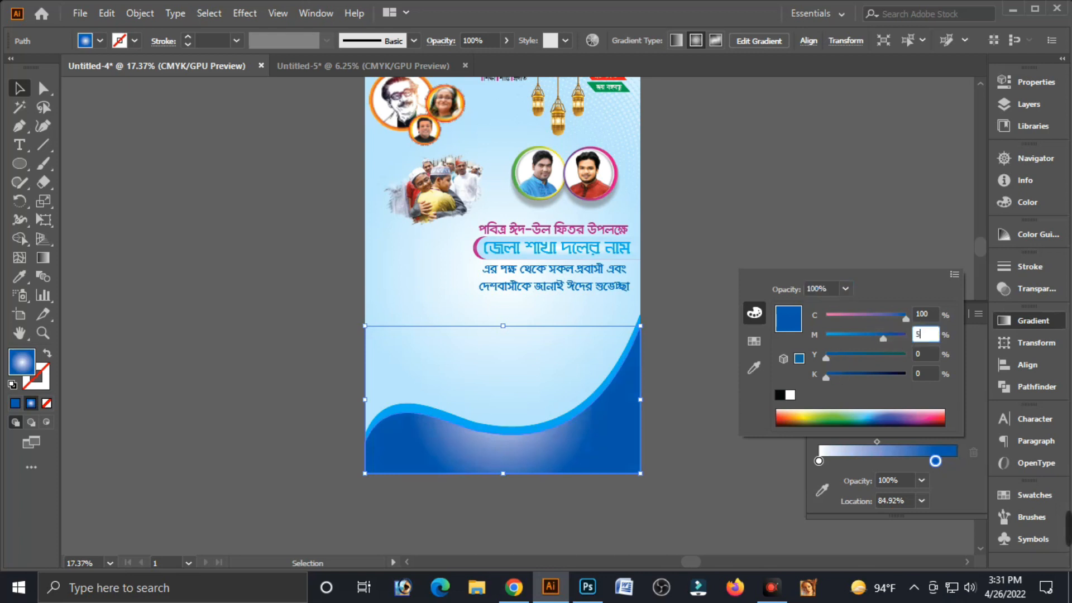
{"action": "type", "text": "0"}
{"action": "key", "text": "Tab"}
{"action": "left_click", "coordinate": [872, 344]}
Recolour the gradient's white inner stop to 100% cyan.
{"action": "left_click", "coordinate": [820, 461]}
{"action": "double_click", "coordinate": [819, 461]}
{"action": "left_click_drag", "start_coordinate": [876, 319], "coordinate": [1003, 323]}
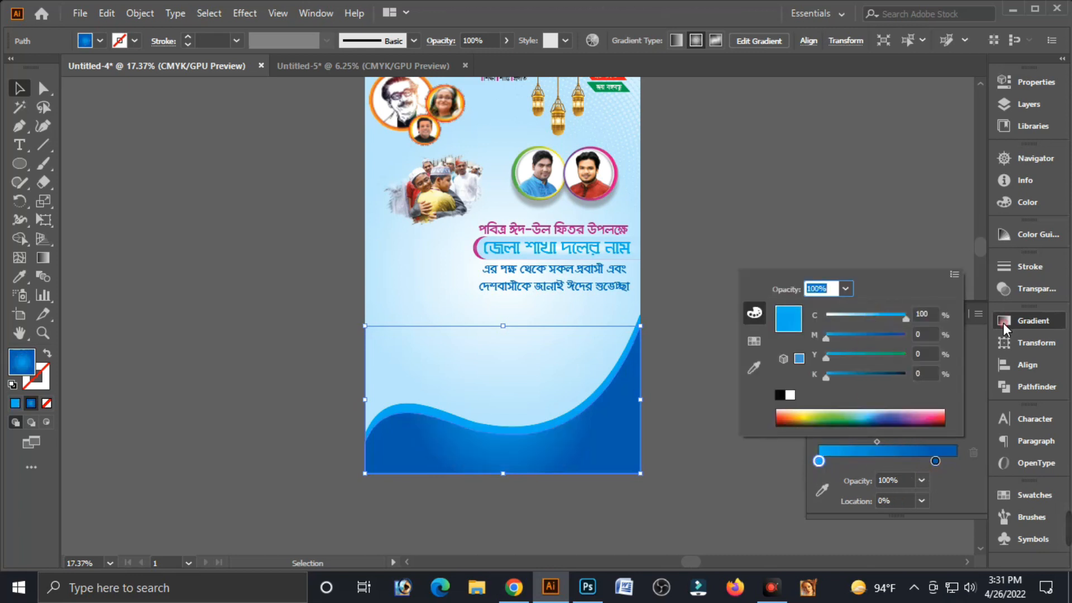
{"action": "left_click", "coordinate": [886, 256]}
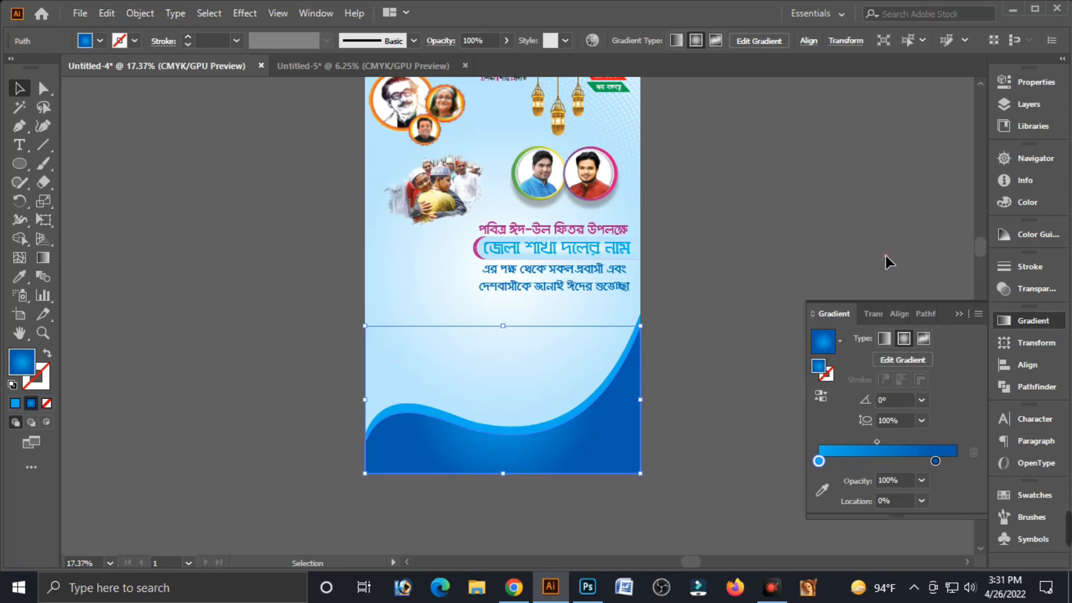
Make the front wave's gradient linear, add a middle colour stop and move the end stop to 100% location.
{"action": "left_click", "coordinate": [885, 341]}
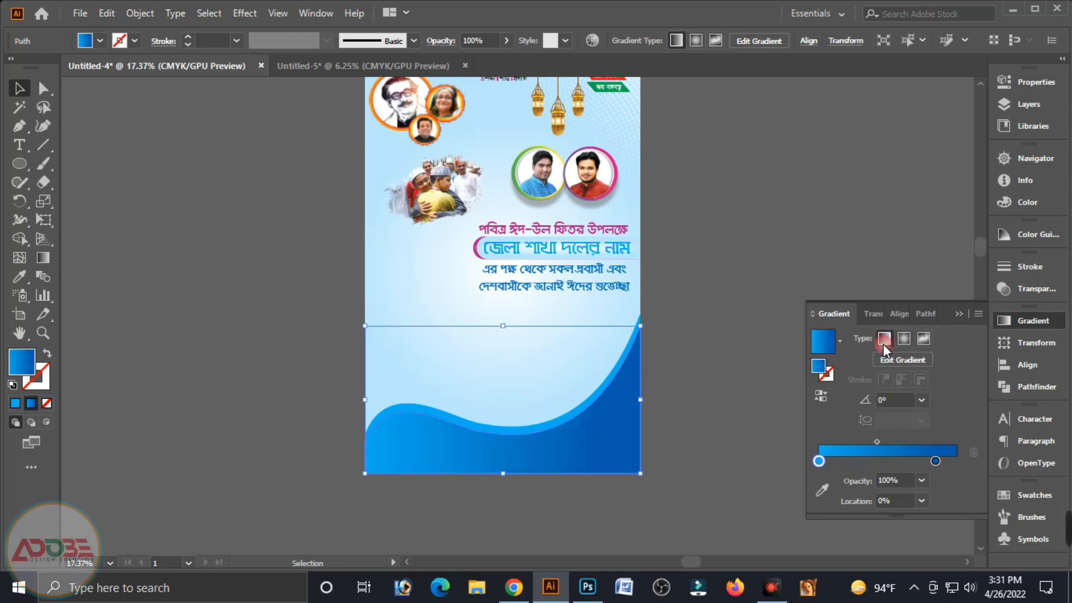
{"action": "left_click", "coordinate": [880, 461]}
{"action": "left_click_drag", "start_coordinate": [934, 459], "coordinate": [956, 458]}
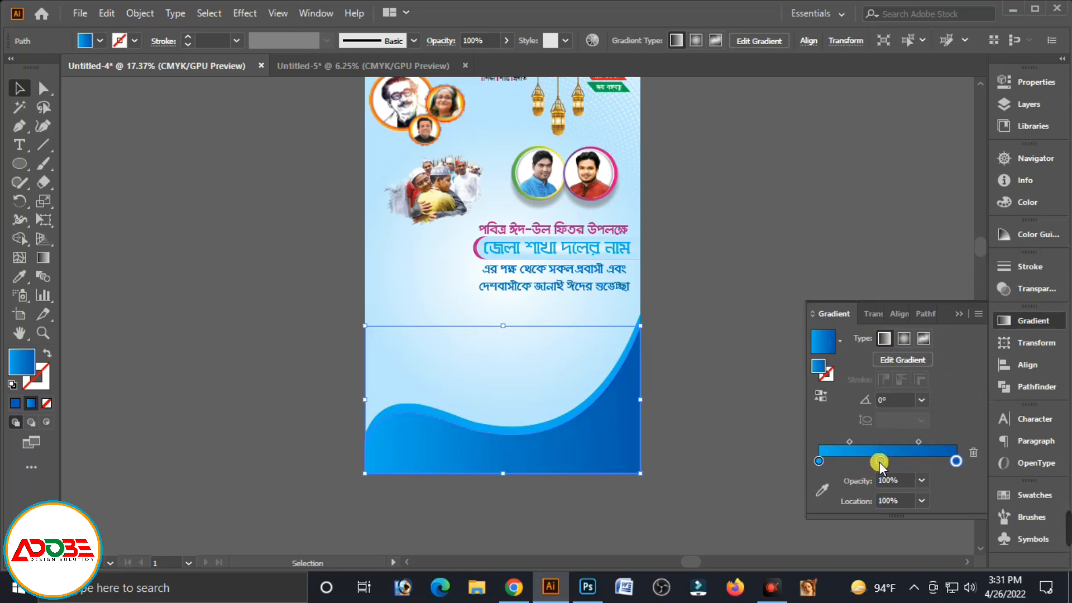
Set the magenta of the front wave gradient's starting colour stop to 70% and deselect the wave.
{"action": "double_click", "coordinate": [822, 461]}
{"action": "left_click_drag", "start_coordinate": [890, 341], "coordinate": [878, 334]}
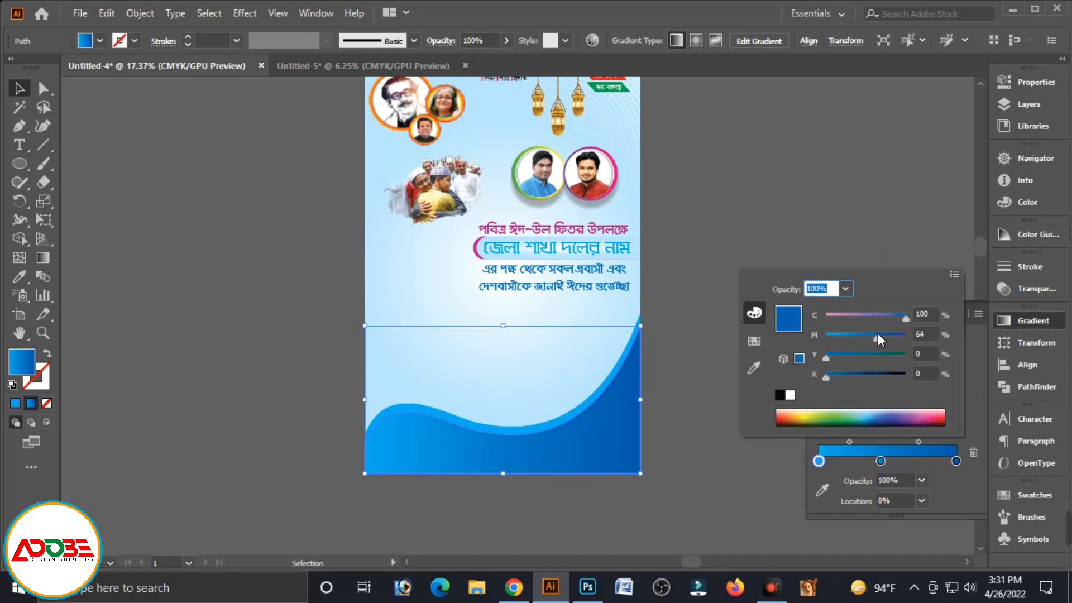
{"action": "left_click", "coordinate": [927, 334]}
{"action": "type", "text": "70"}
{"action": "key", "text": "Tab"}
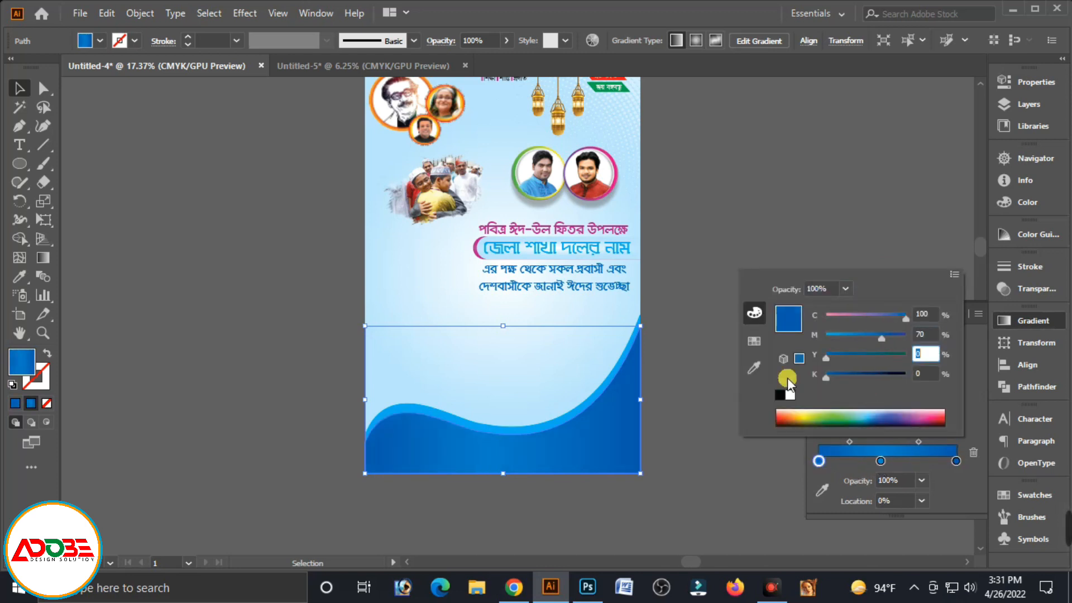
{"action": "left_click", "coordinate": [683, 486]}
{"action": "left_click", "coordinate": [698, 486]}
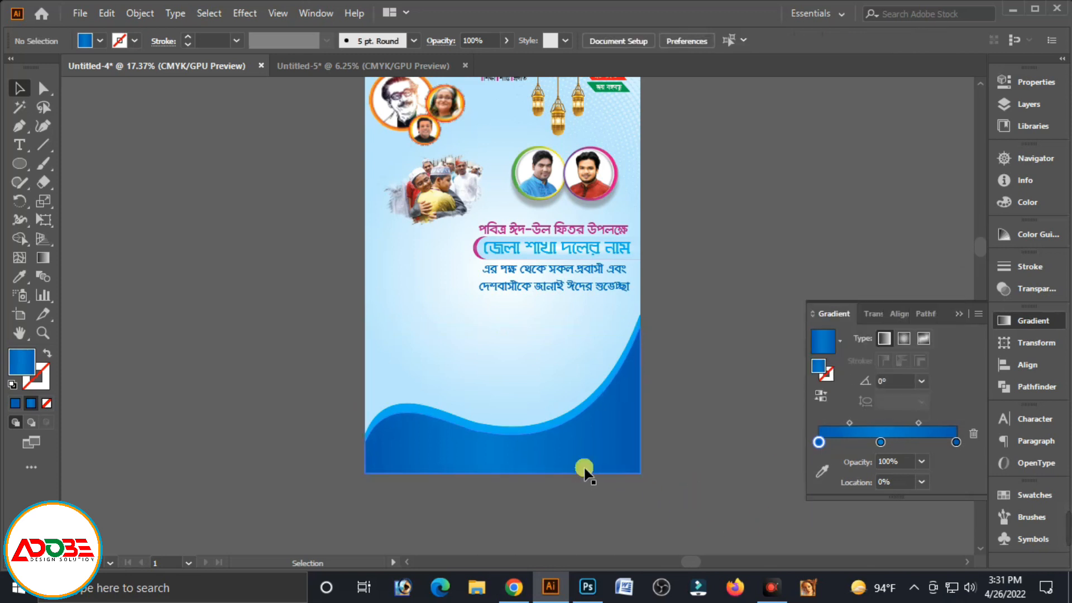
{"action": "left_click_drag", "start_coordinate": [698, 346], "coordinate": [661, 360]}
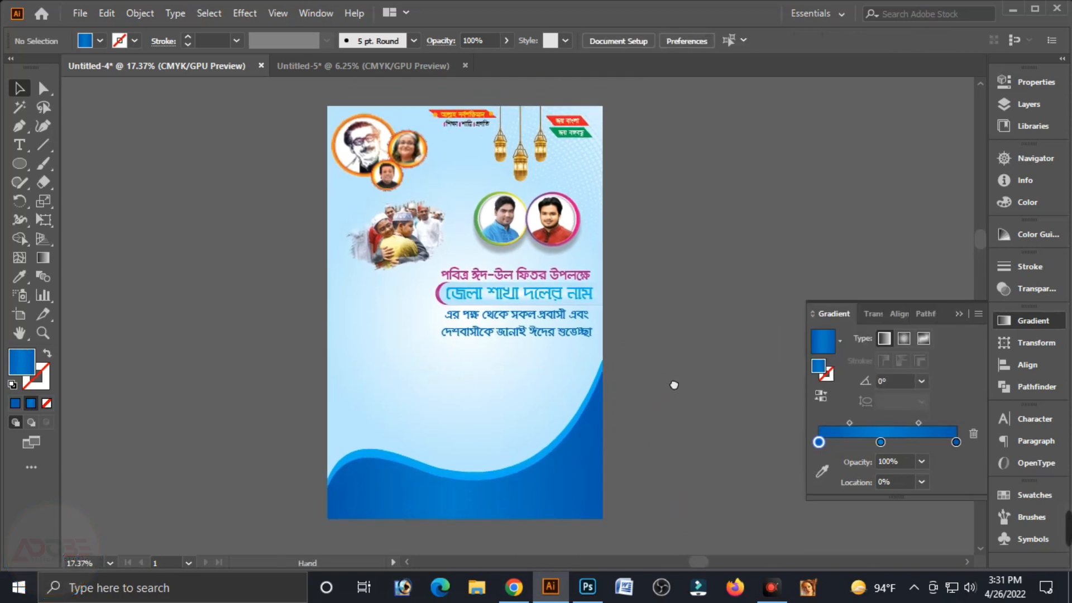
{"action": "left_click", "coordinate": [521, 459]}
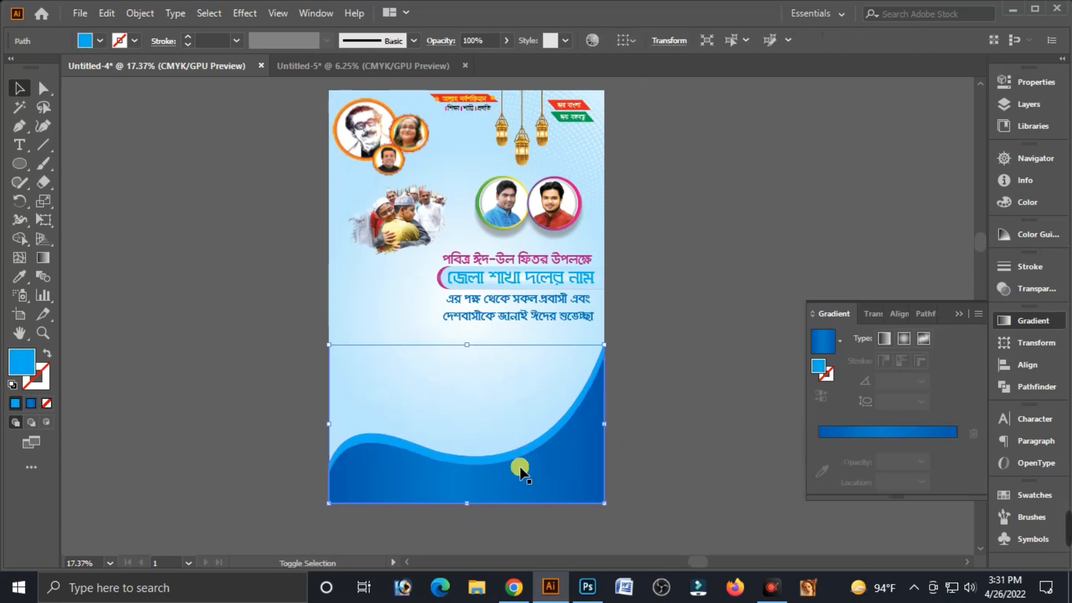
{"action": "left_click", "coordinate": [474, 360], "text": "shift"}
{"action": "left_click_drag", "start_coordinate": [465, 344], "coordinate": [474, 347]}
{"action": "left_click", "coordinate": [651, 410]}
{"action": "left_click_drag", "start_coordinate": [661, 338], "coordinate": [676, 357]}
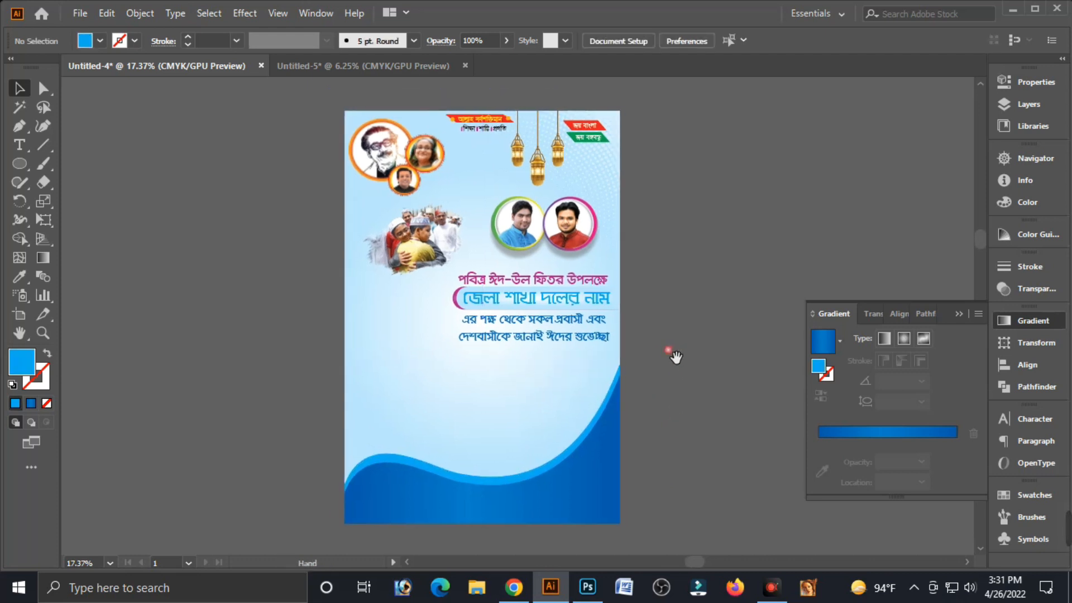
{"action": "left_click", "coordinate": [961, 314]}
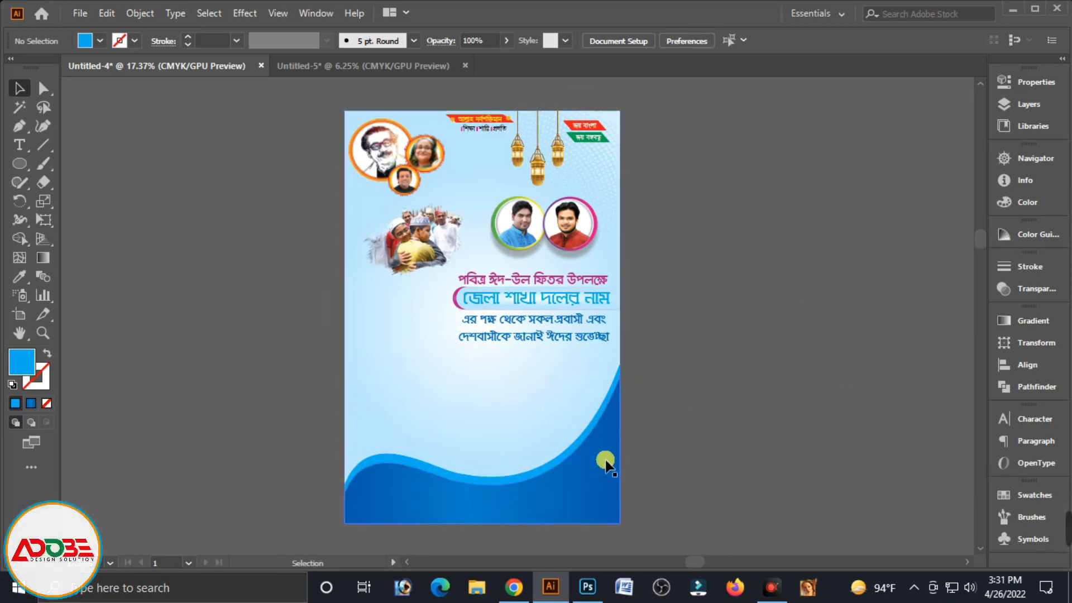
Draw a small light-blue circle about 0.27 in across, just outside the poster's lower-right corner.
{"action": "left_click_drag", "start_coordinate": [589, 441], "coordinate": [749, 500]}
{"action": "left_click_drag", "start_coordinate": [679, 498], "coordinate": [635, 313]}
{"action": "left_click_drag", "start_coordinate": [529, 308], "coordinate": [581, 377]}
{"action": "left_click", "coordinate": [20, 163]}
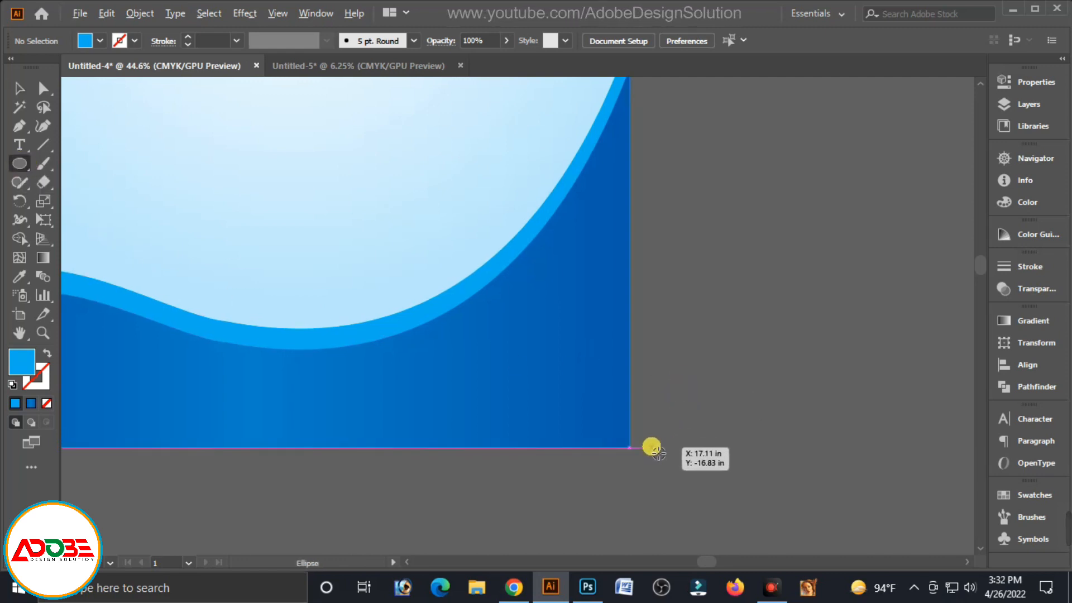
{"action": "left_click_drag", "start_coordinate": [648, 438], "coordinate": [660, 449]}
{"action": "left_click", "coordinate": [20, 96]}
{"action": "left_click", "coordinate": [678, 461]}
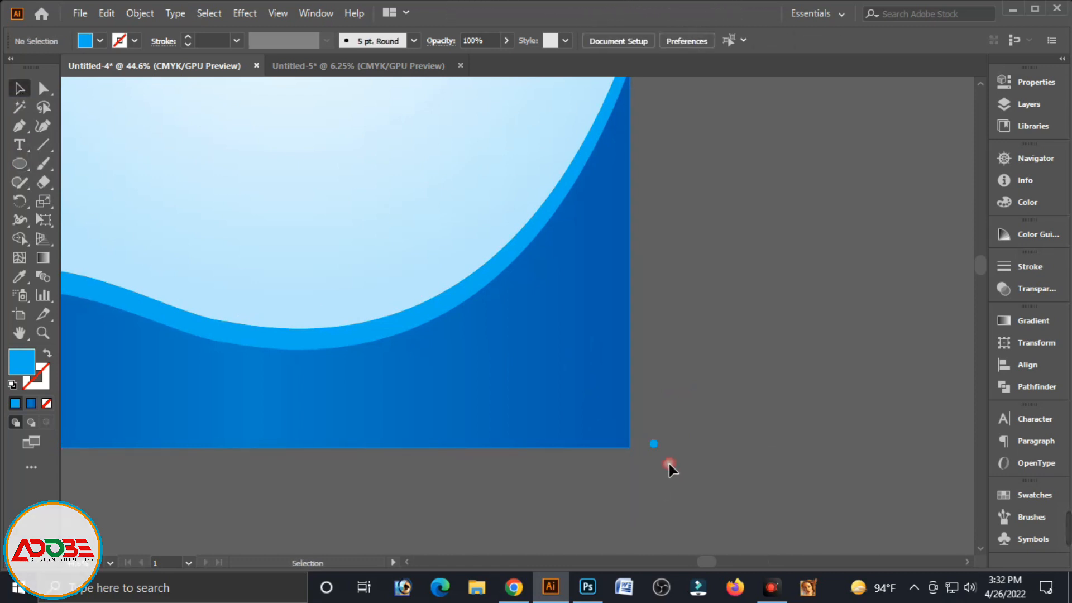
Duplicate the small circle horizontally and repeat the copy to build an evenly spaced row of ten circles.
{"action": "left_click_drag", "start_coordinate": [655, 449], "coordinate": [668, 450]}
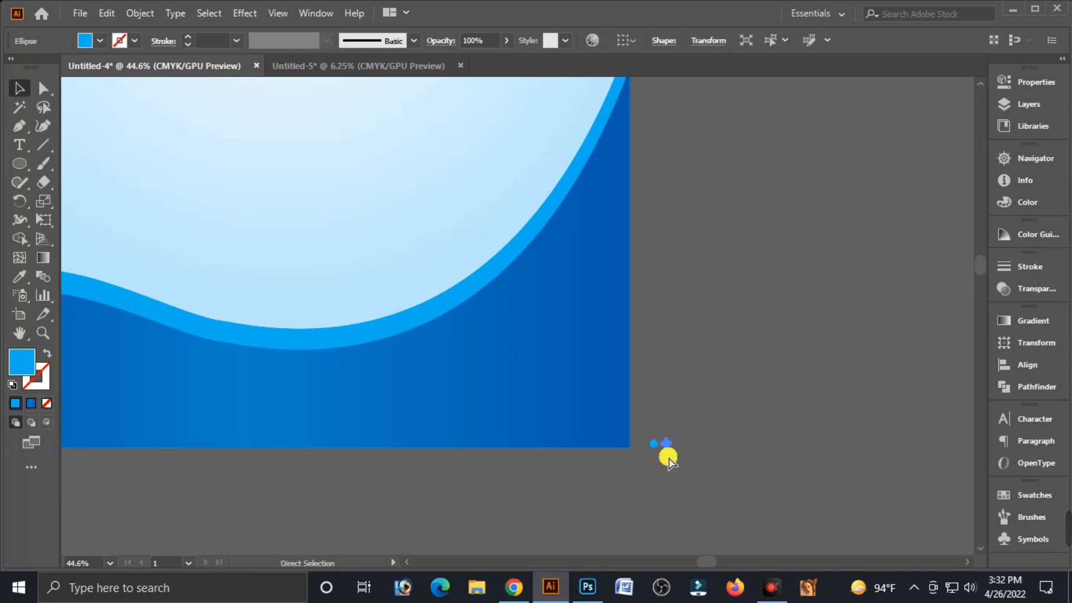
{"action": "key", "text": "ctrl+d"}
{"action": "key", "text": "ctrl+d"}
{"action": "key", "text": "ctrl+d"}
{"action": "key", "text": "ctrl+d"}
{"action": "key", "text": "ctrl+d"}
{"action": "key", "text": "ctrl+d"}
{"action": "key", "text": "ctrl+d"}
{"action": "key", "text": "ctrl+d"}
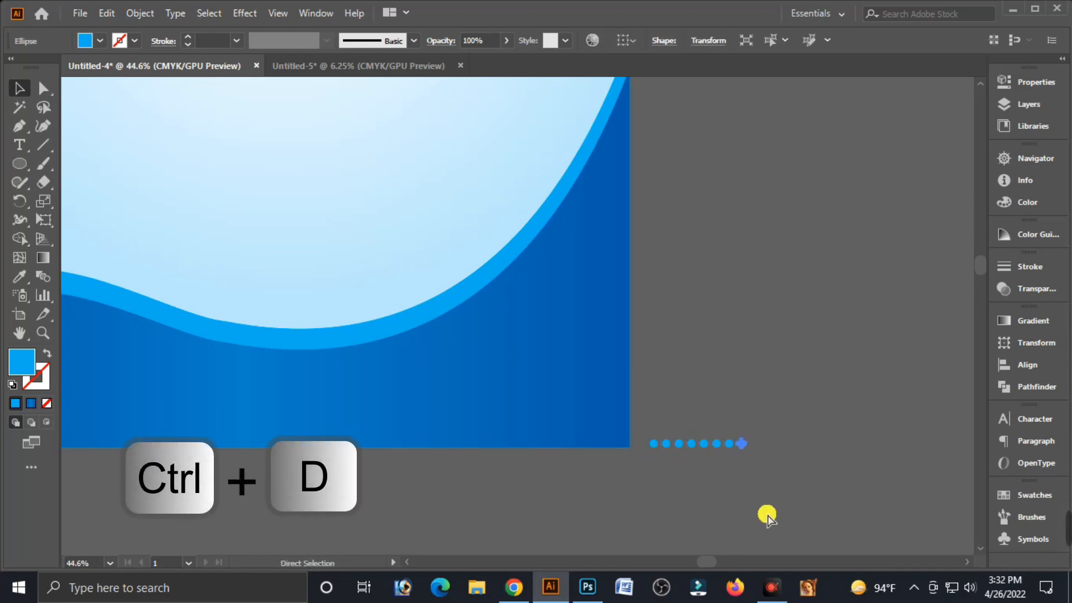
Duplicate the row of circles straight up and repeat the copy to build a dot grid 27 rows high.
{"action": "left_click", "coordinate": [789, 491]}
{"action": "left_click_drag", "start_coordinate": [645, 404], "coordinate": [644, 404]}
{"action": "left_click_drag", "start_coordinate": [705, 447], "coordinate": [705, 433]}
{"action": "key", "text": "ctrl+d"}
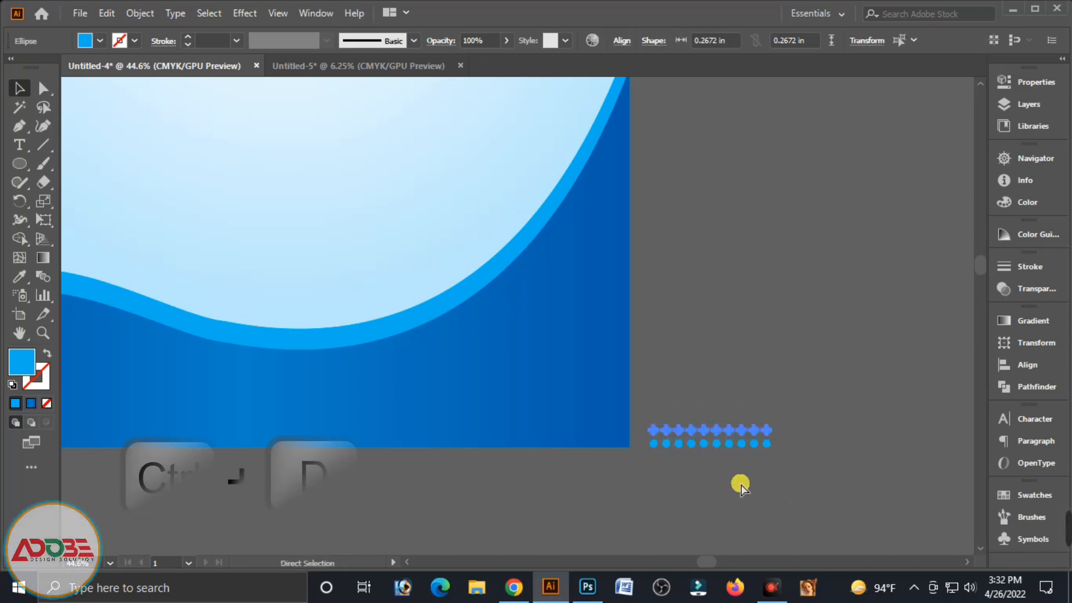
{"action": "key", "text": "ctrl+d"}
{"action": "key", "text": "ctrl+d"}
{"action": "key", "text": "ctrl+d"}
{"action": "key", "text": "ctrl+d"}
{"action": "key", "text": "ctrl+d"}
{"action": "key", "text": "ctrl+d"}
{"action": "key", "text": "ctrl+d"}
{"action": "key", "text": "ctrl+d"}
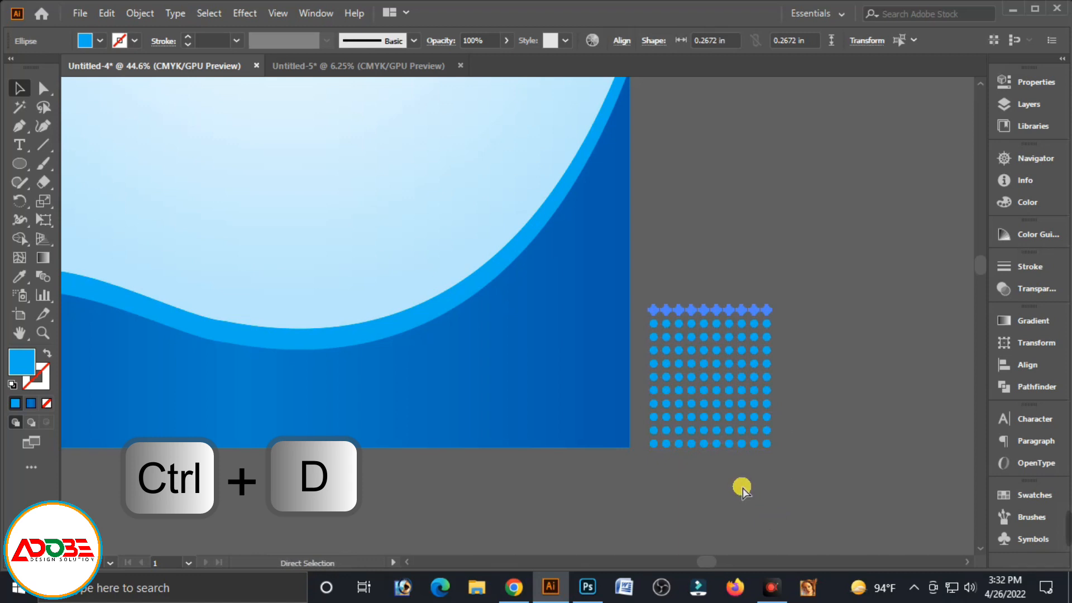
{"action": "key", "text": "ctrl+d"}
{"action": "key", "text": "ctrl+d"}
{"action": "key", "text": "ctrl+d"}
{"action": "key", "text": "ctrl+d"}
{"action": "key", "text": "ctrl+d"}
{"action": "key", "text": "ctrl+d"}
{"action": "key", "text": "ctrl+d"}
{"action": "key", "text": "ctrl+d"}
{"action": "key", "text": "ctrl+d"}
{"action": "key", "text": "ctrl+d"}
{"action": "key", "text": "ctrl+d"}
{"action": "key", "text": "ctrl+d"}
{"action": "key", "text": "ctrl+d"}
{"action": "key", "text": "ctrl+d"}
{"action": "key", "text": "ctrl+d"}
{"action": "key", "text": "ctrl+d"}
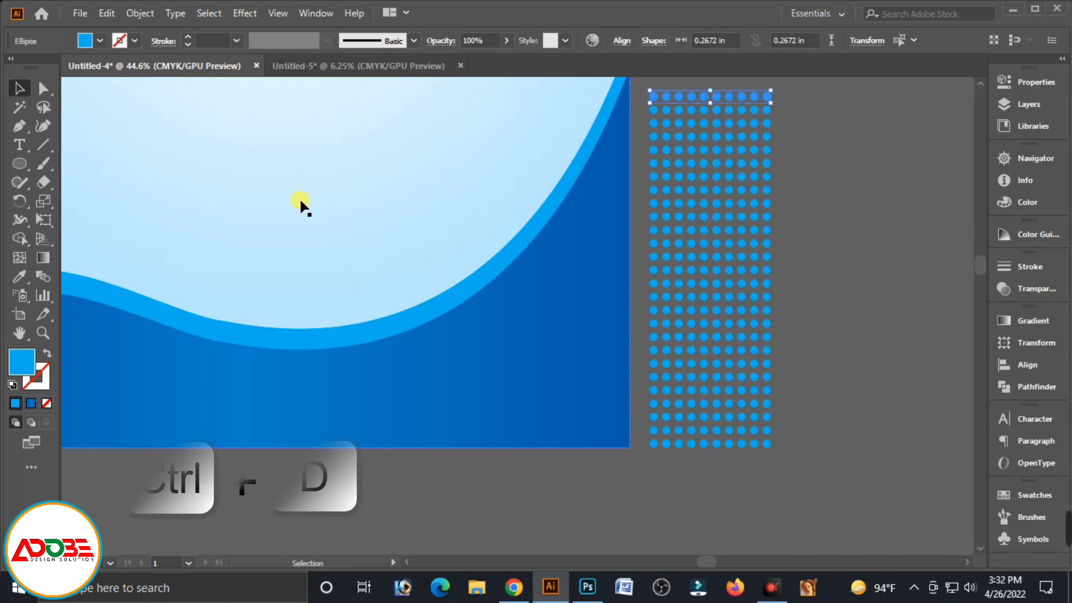
{"action": "left_click", "coordinate": [851, 470]}
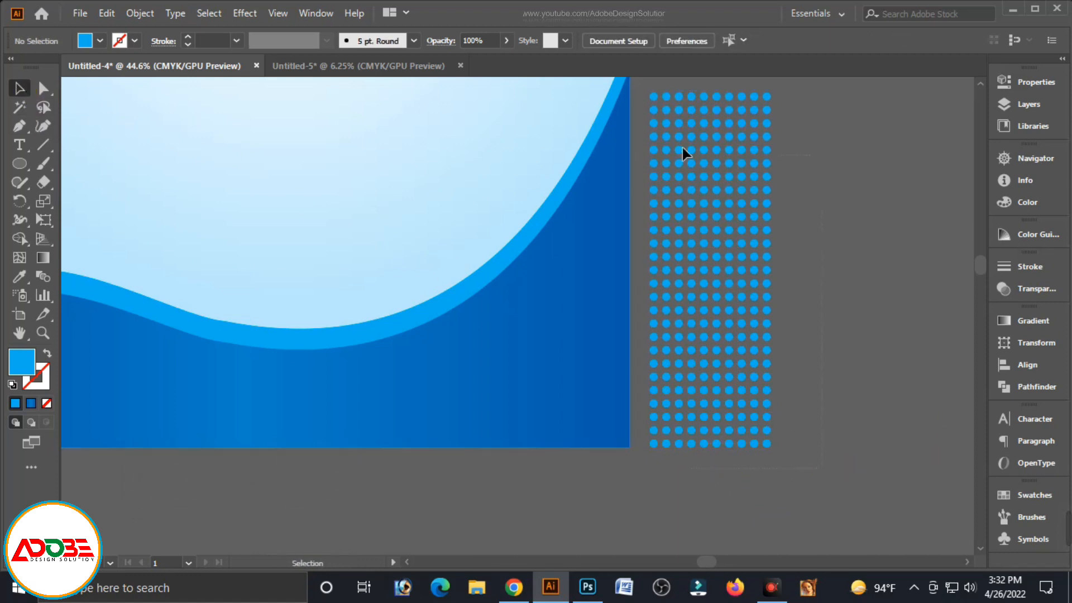
Fill all circles of the dot grid with white and group them.
{"action": "left_click_drag", "start_coordinate": [649, 89], "coordinate": [776, 451]}
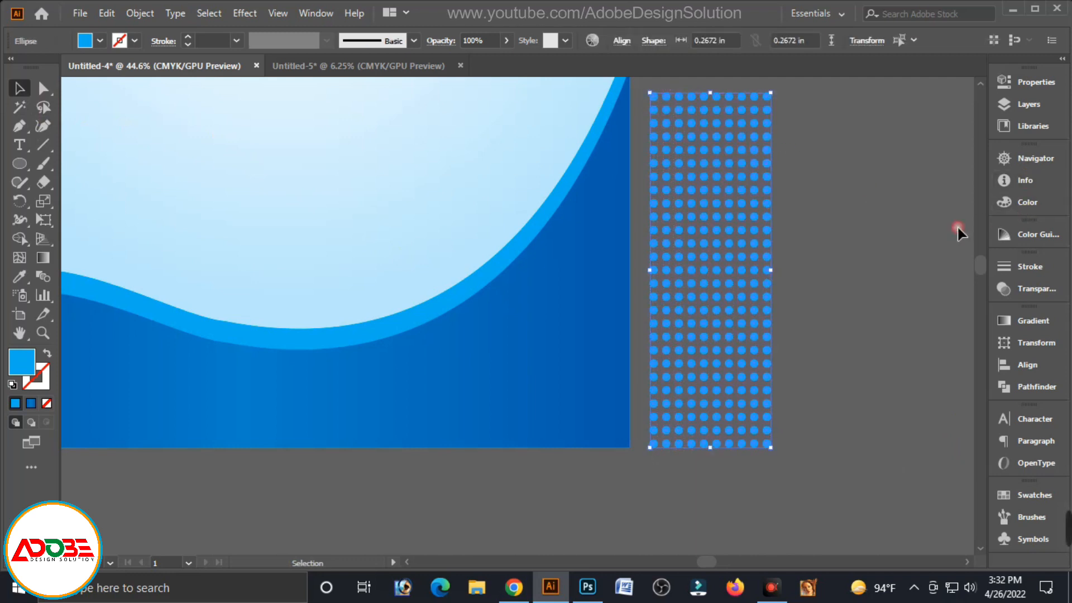
{"action": "left_click", "coordinate": [1013, 203]}
{"action": "left_click", "coordinate": [827, 256]}
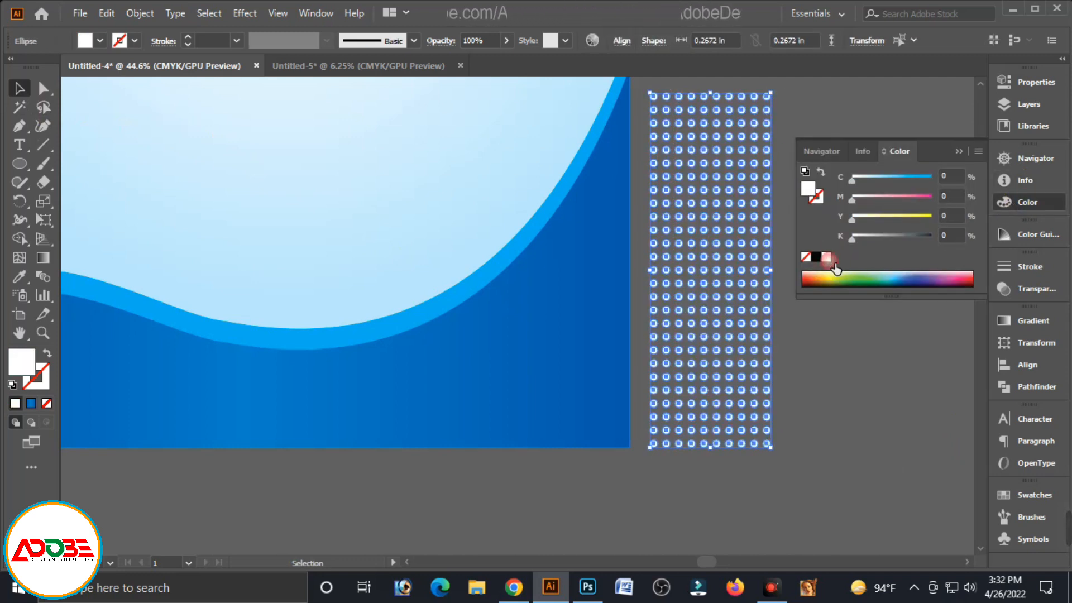
{"action": "left_click", "coordinate": [936, 156]}
{"action": "right_click", "coordinate": [756, 177]}
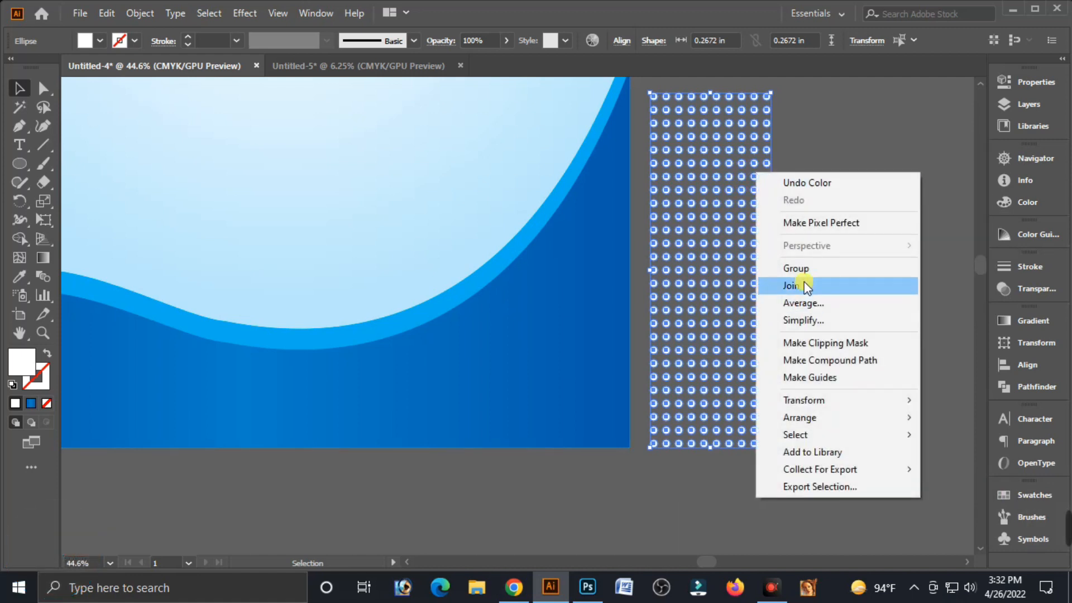
{"action": "left_click", "coordinate": [792, 268]}
{"action": "left_click", "coordinate": [821, 311]}
Move the white dot group onto the poster's lower-right corner and scale it down slightly.
{"action": "left_click_drag", "start_coordinate": [758, 317], "coordinate": [627, 275]}
{"action": "left_click_drag", "start_coordinate": [517, 104], "coordinate": [531, 110]}
{"action": "left_click_drag", "start_coordinate": [596, 309], "coordinate": [576, 308]}
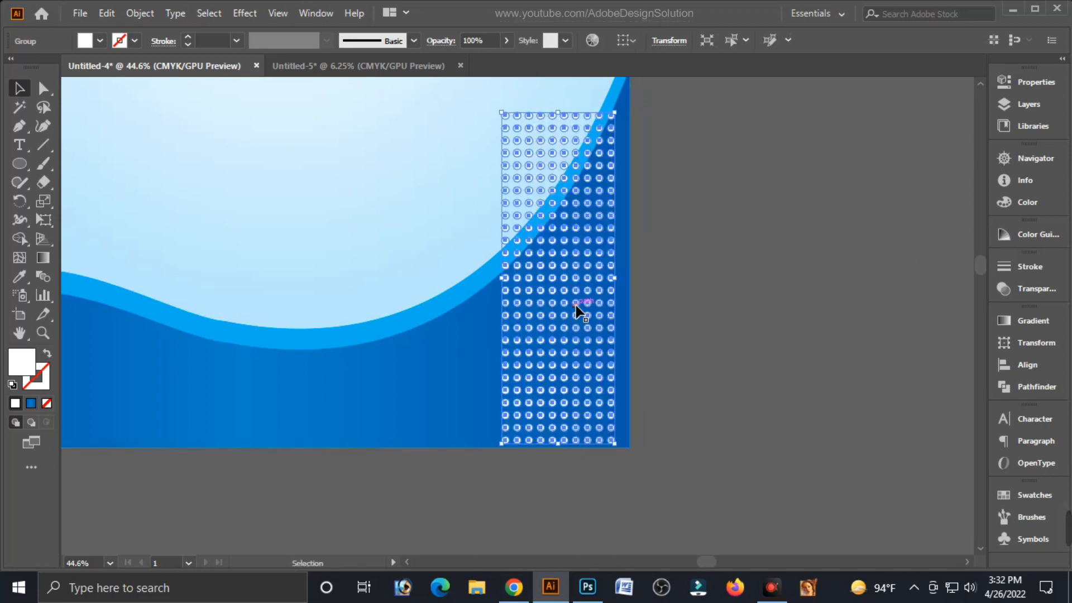
Align the dot group with the front wave's right and bottom edges.
{"action": "left_click", "coordinate": [456, 371], "text": "shift"}
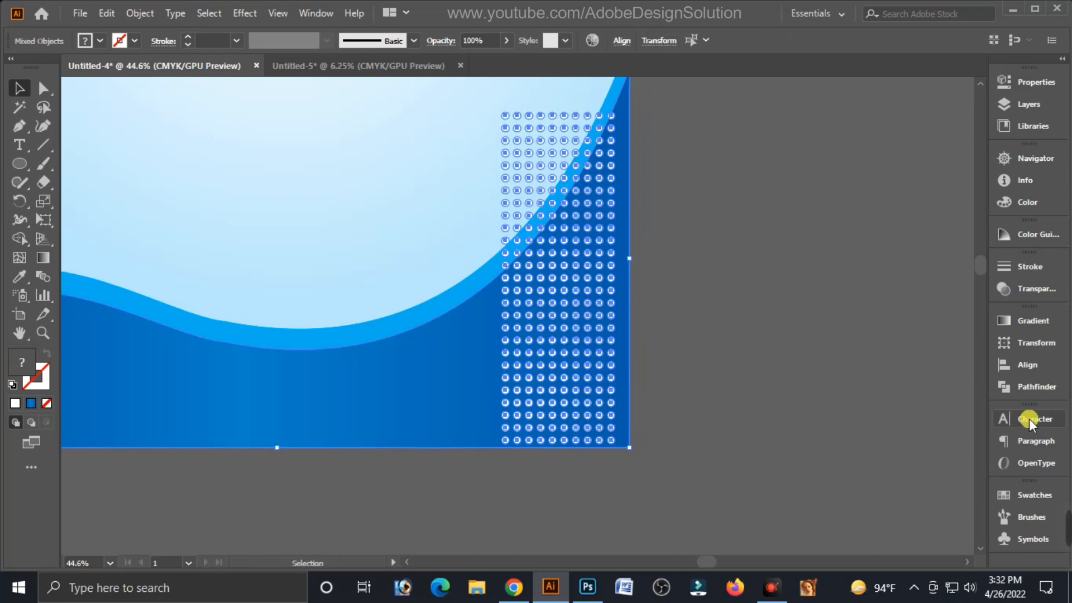
{"action": "left_click", "coordinate": [1020, 366]}
{"action": "left_click", "coordinate": [876, 356]}
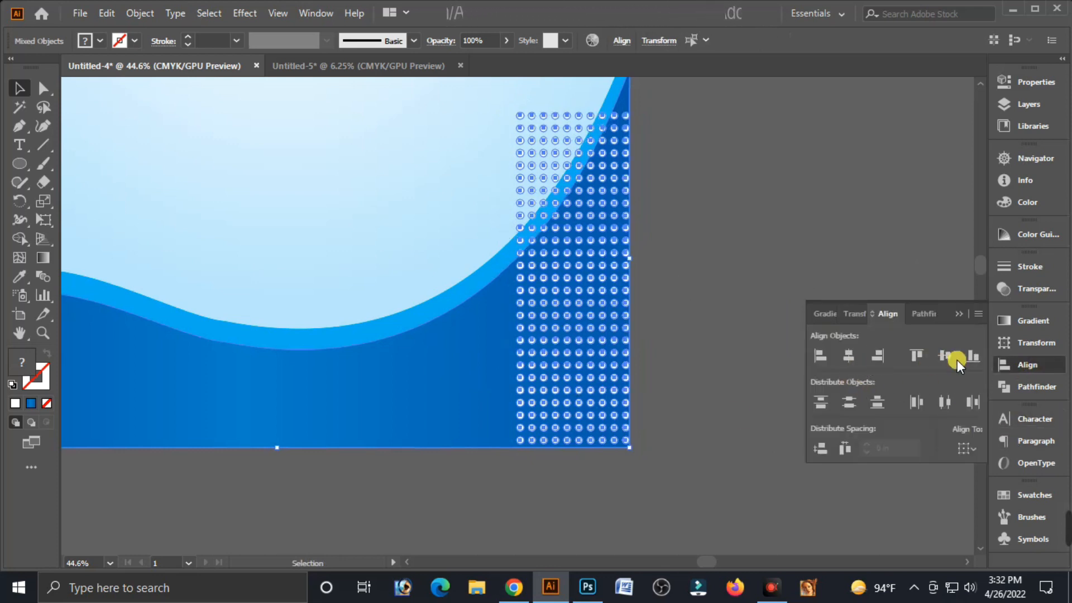
{"action": "left_click", "coordinate": [671, 377]}
Lower the opacity of the dot group to 32%.
{"action": "left_click", "coordinate": [557, 301]}
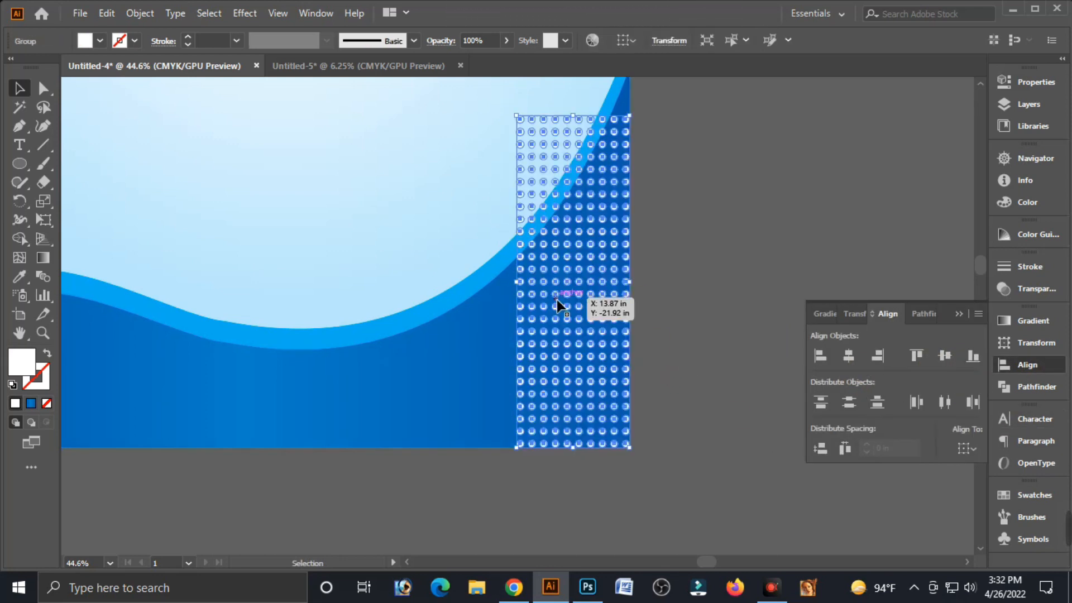
{"action": "left_click", "coordinate": [1027, 288]}
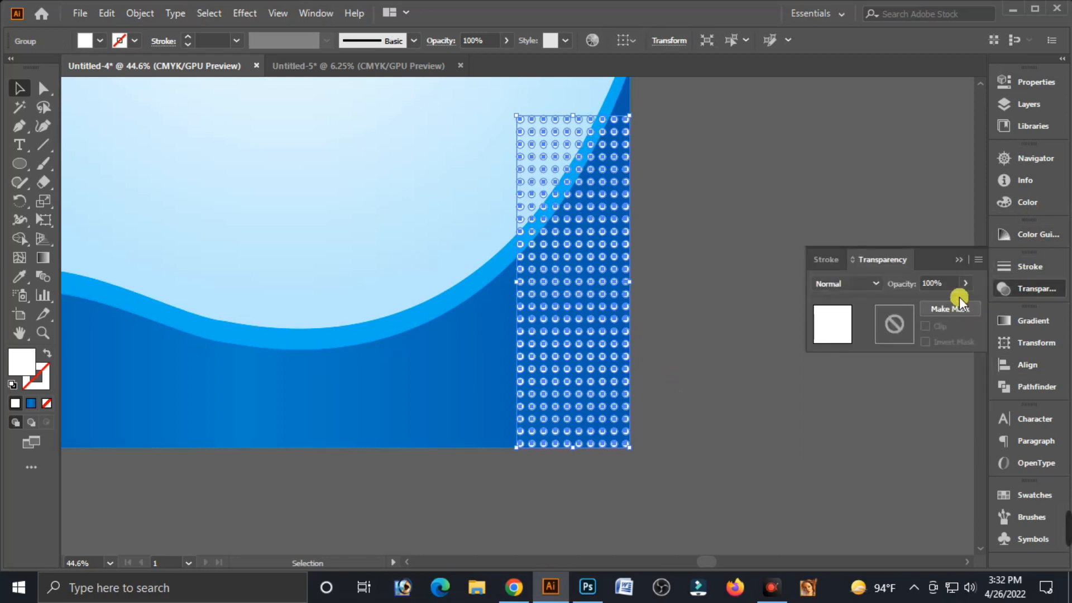
{"action": "left_click", "coordinate": [964, 283]}
{"action": "left_click_drag", "start_coordinate": [940, 302], "coordinate": [926, 303]}
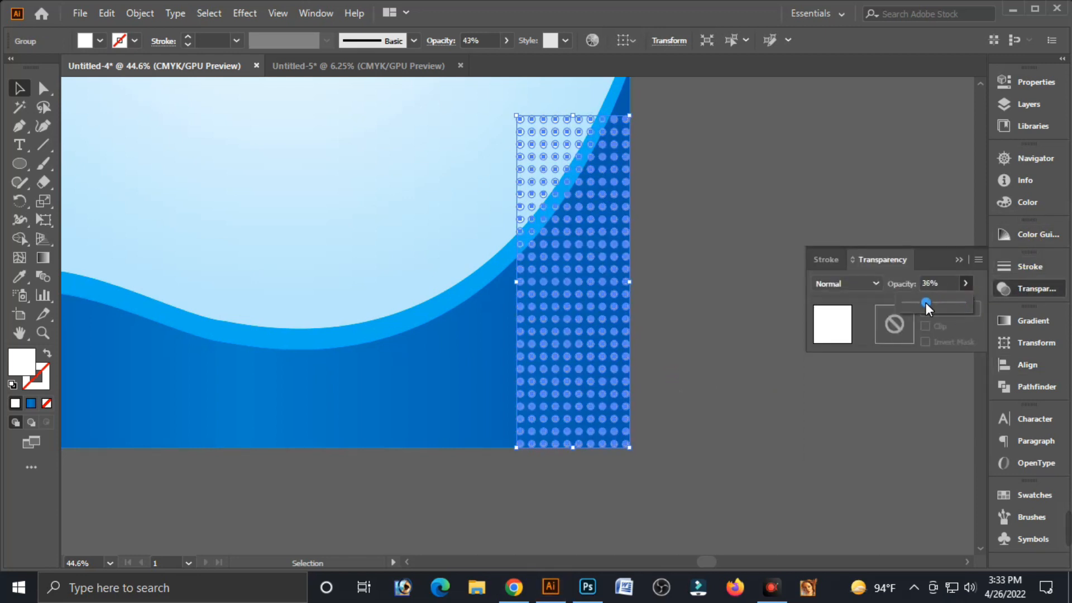
{"action": "left_click", "coordinate": [944, 287]}
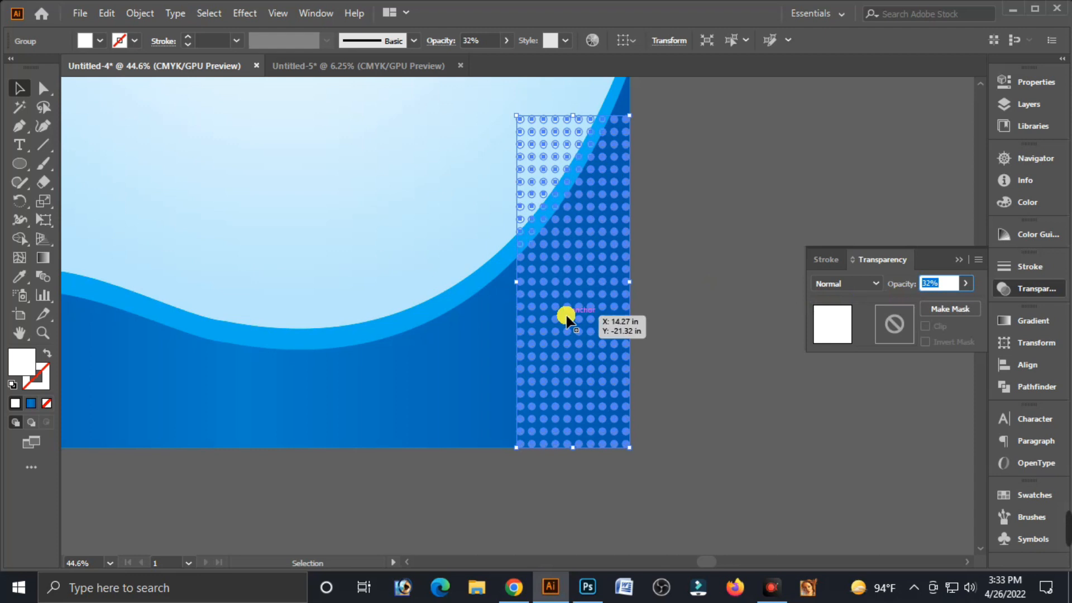
Hide the panels and duplicate the translucent dot group against the poster's lower-left corner.
{"action": "left_click", "coordinate": [459, 339]}
{"action": "key", "text": "Tab"}
{"action": "key", "text": "ctrl+minus"}
{"action": "key", "text": "ctrl+minus"}
{"action": "left_click", "coordinate": [698, 358]}
{"action": "left_click_drag", "start_coordinate": [703, 360], "coordinate": [374, 374]}
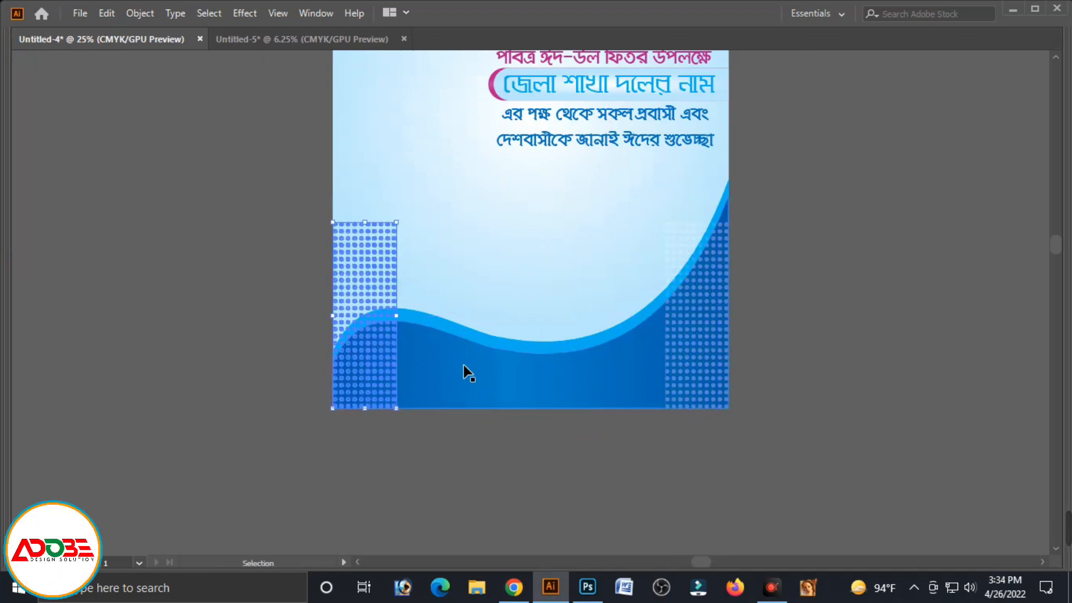
{"action": "left_click", "coordinate": [505, 445]}
Copy the front dark-blue wave, paste it in front and bring the copy to the top of the stack.
{"action": "left_click", "coordinate": [519, 380]}
{"action": "key", "text": "a"}
{"action": "left_click", "coordinate": [521, 383]}
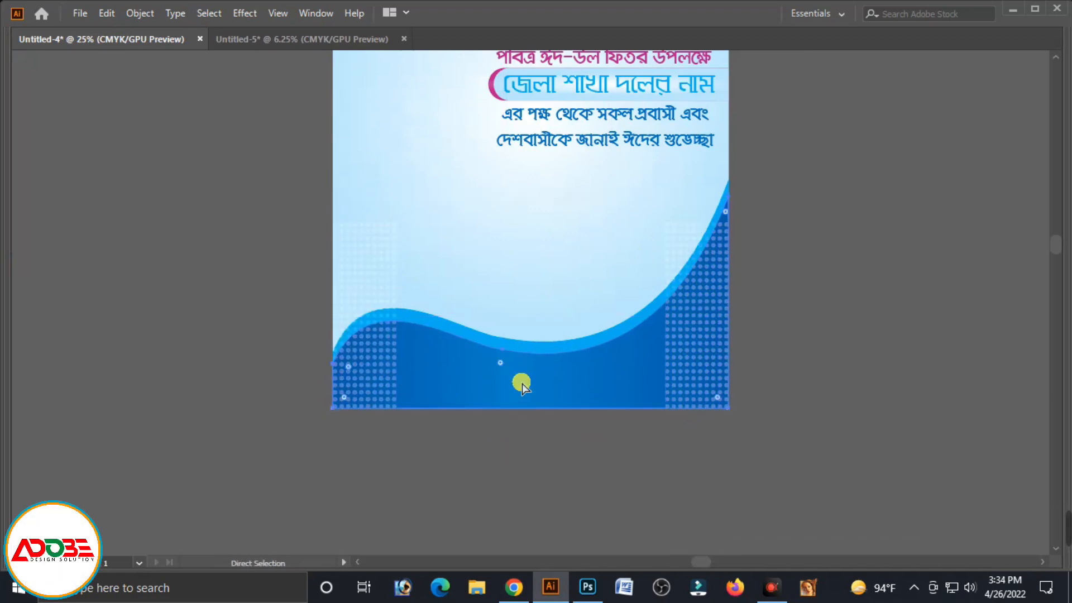
{"action": "key", "text": "v"}
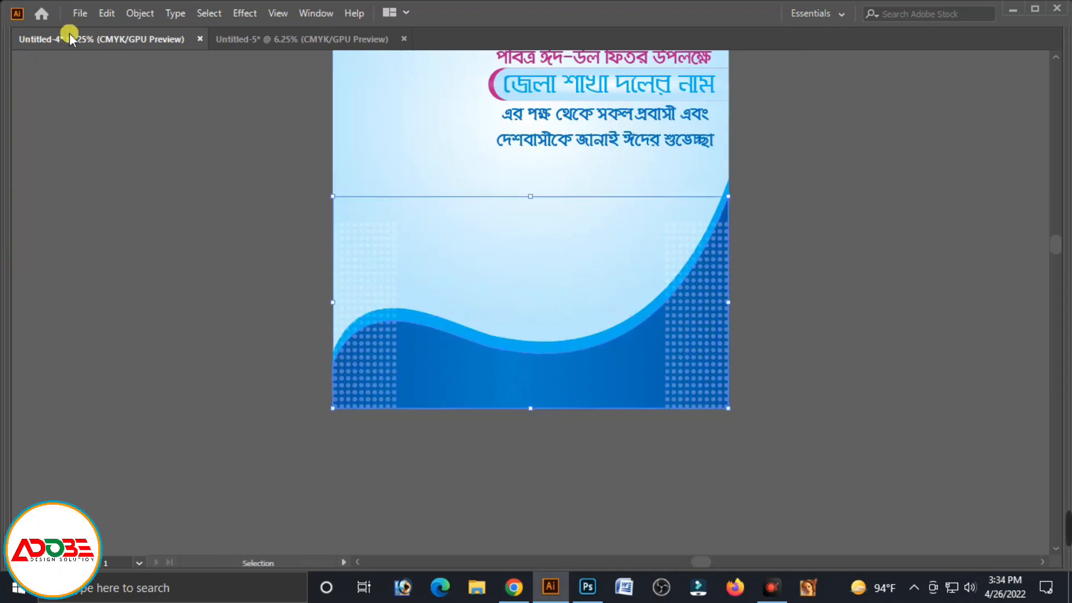
{"action": "left_click", "coordinate": [107, 13]}
{"action": "left_click", "coordinate": [140, 88]}
{"action": "left_click", "coordinate": [102, 16]}
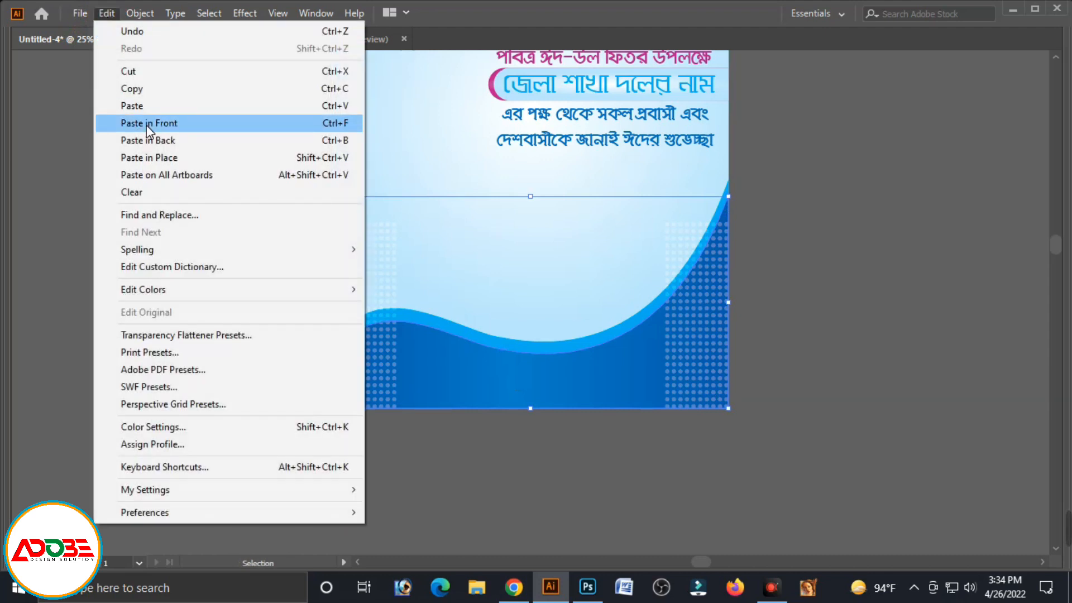
{"action": "left_click", "coordinate": [170, 123]}
{"action": "right_click", "coordinate": [588, 370]}
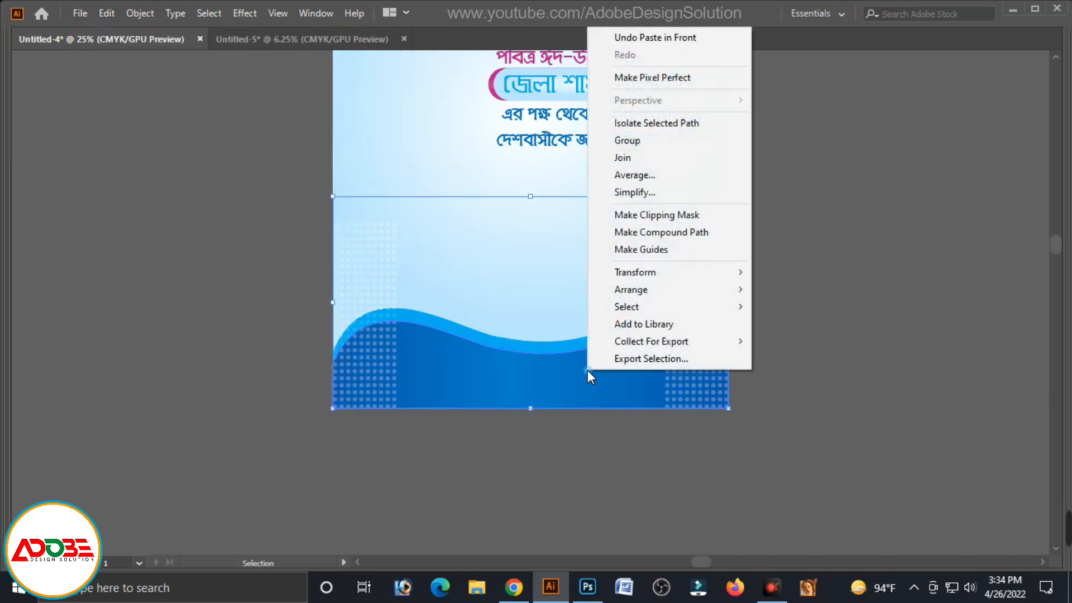
{"action": "mouse_move", "coordinate": [698, 274]}
{"action": "mouse_move", "coordinate": [726, 290]}
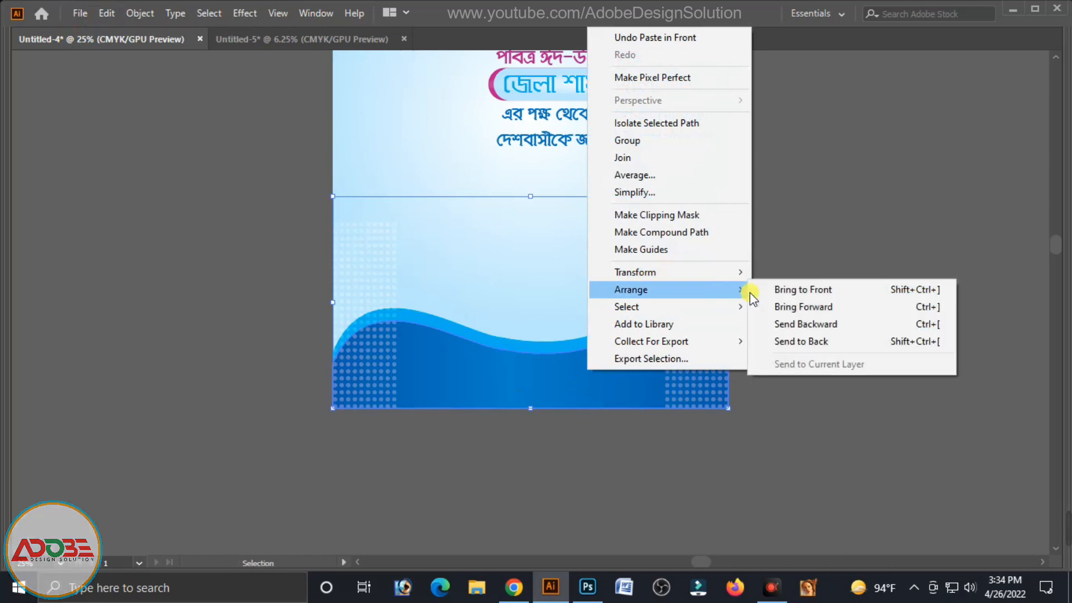
{"action": "left_click", "coordinate": [792, 291]}
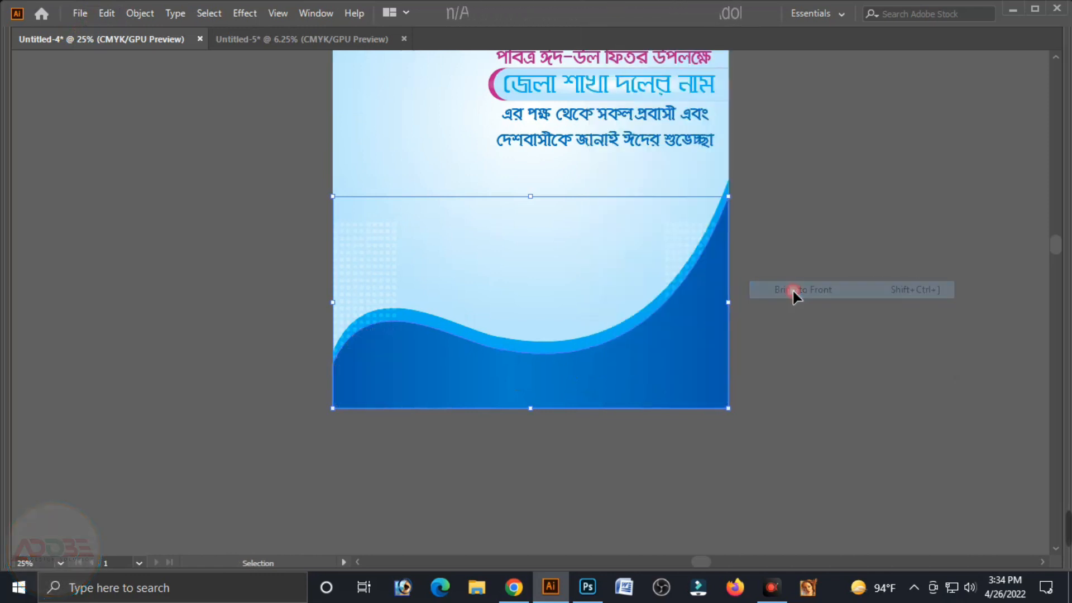
Clip both translucent dot groups inside the copied wave shape with a clipping mask.
{"action": "left_click", "coordinate": [681, 258], "text": "shift"}
{"action": "left_click", "coordinate": [379, 273], "text": "shift"}
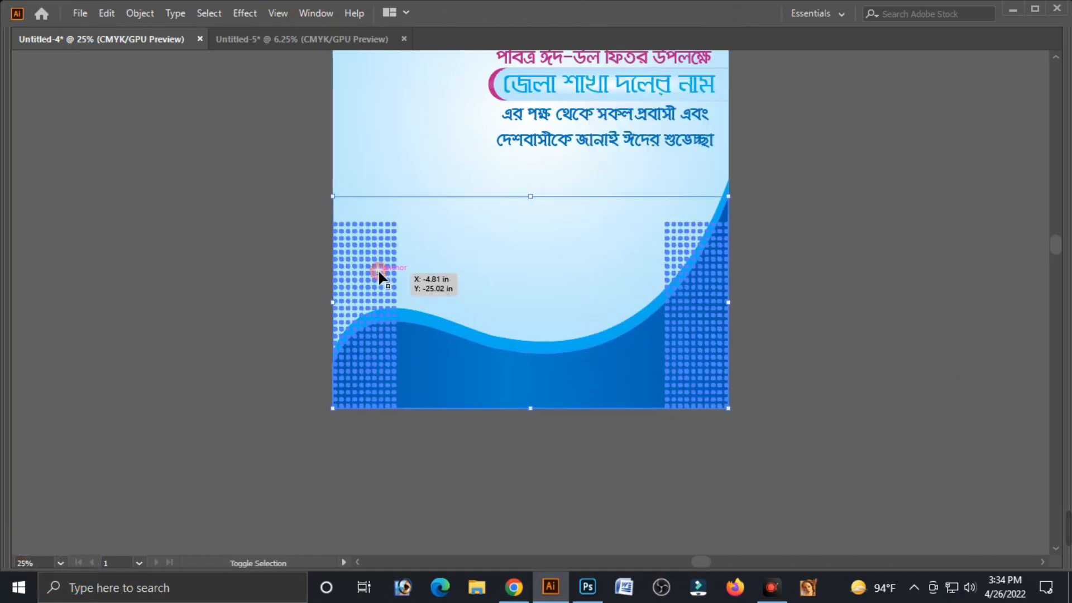
{"action": "right_click", "coordinate": [552, 372]}
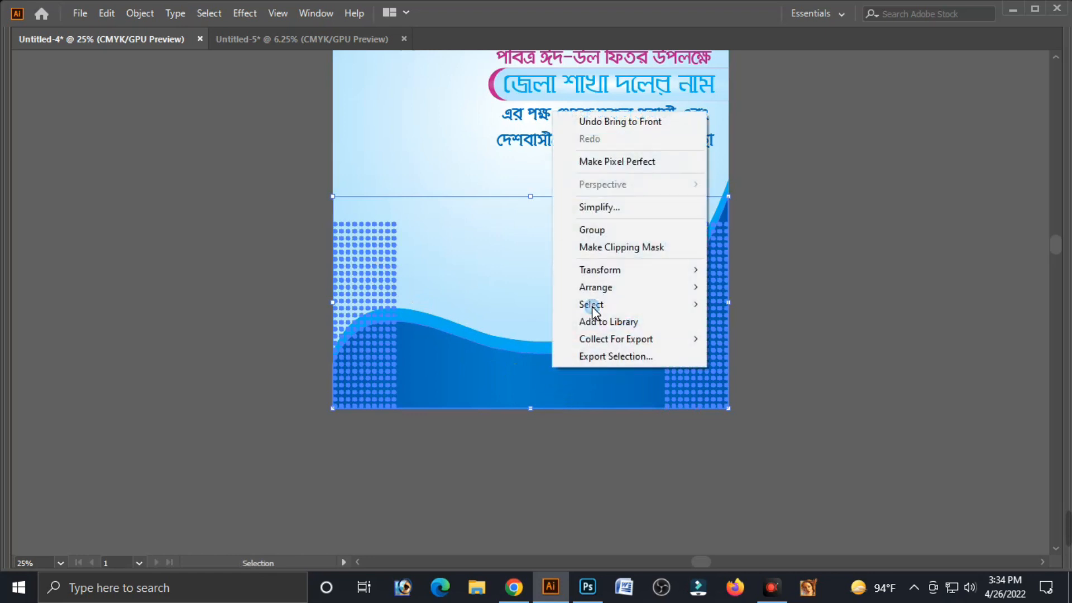
{"action": "left_click", "coordinate": [634, 249]}
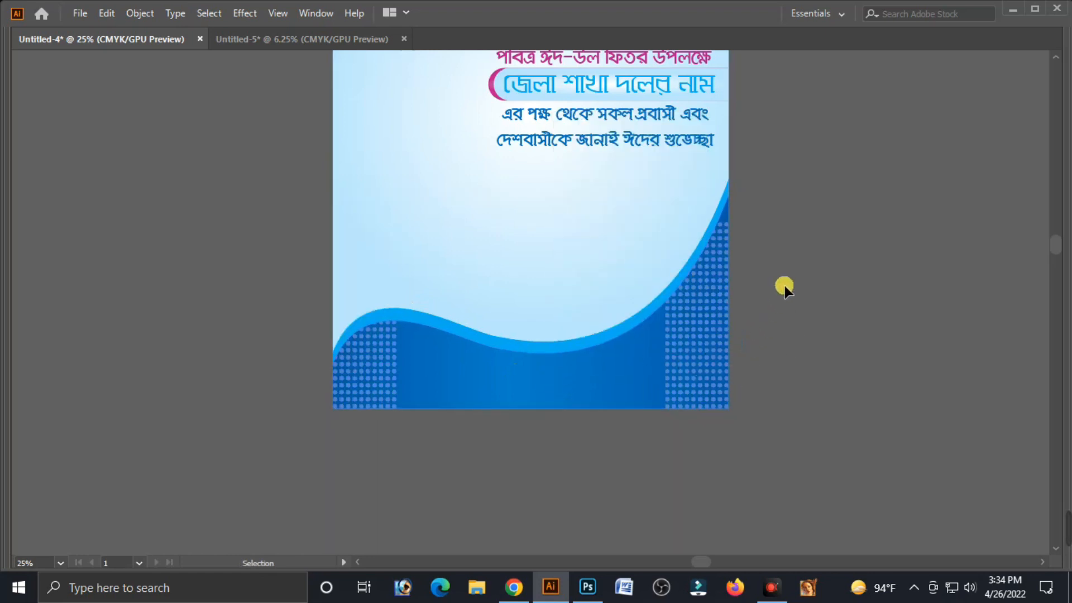
Slightly lower the opacity of the clipped dot pattern group on the wave.
{"action": "key", "text": "ctrl+minus"}
{"action": "key", "text": "ctrl+minus"}
{"action": "left_click_drag", "start_coordinate": [543, 268], "coordinate": [637, 355]}
{"action": "left_click", "coordinate": [669, 362]}
{"action": "key", "text": "Tab"}
{"action": "left_click", "coordinate": [1055, 289]}
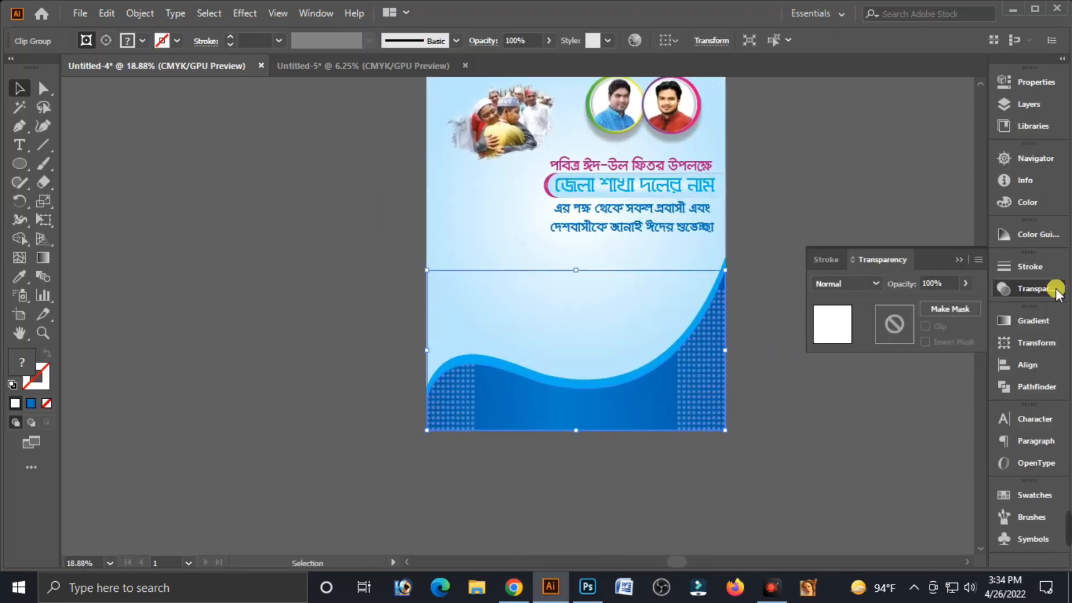
{"action": "left_click", "coordinate": [966, 284]}
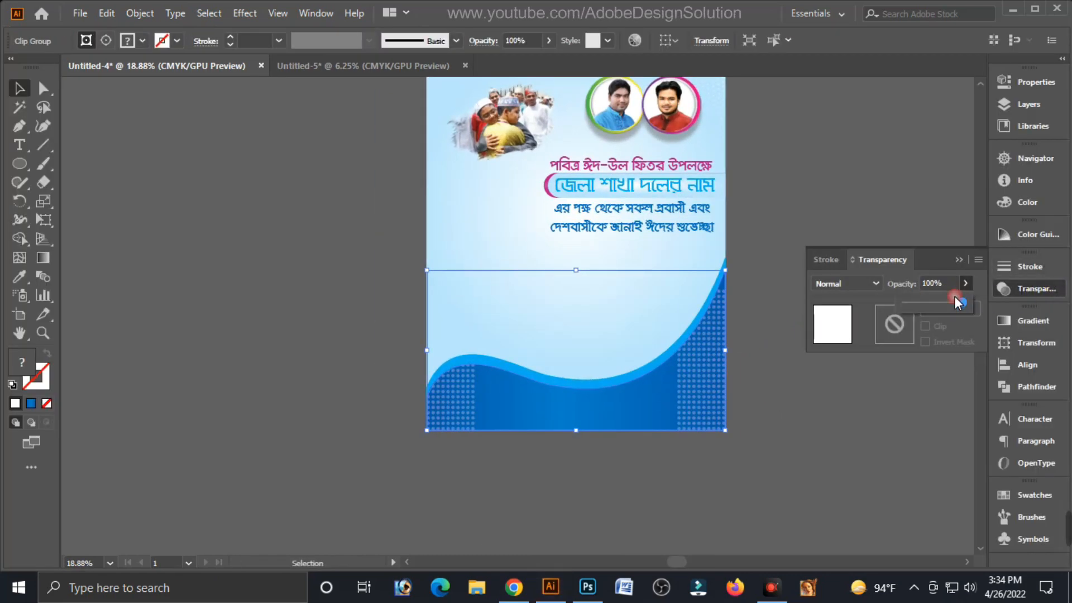
{"action": "left_click_drag", "start_coordinate": [947, 304], "coordinate": [940, 306]}
{"action": "left_click", "coordinate": [965, 279]}
{"action": "left_click", "coordinate": [961, 258]}
{"action": "left_click", "coordinate": [870, 238]}
{"action": "key", "text": "Tab"}
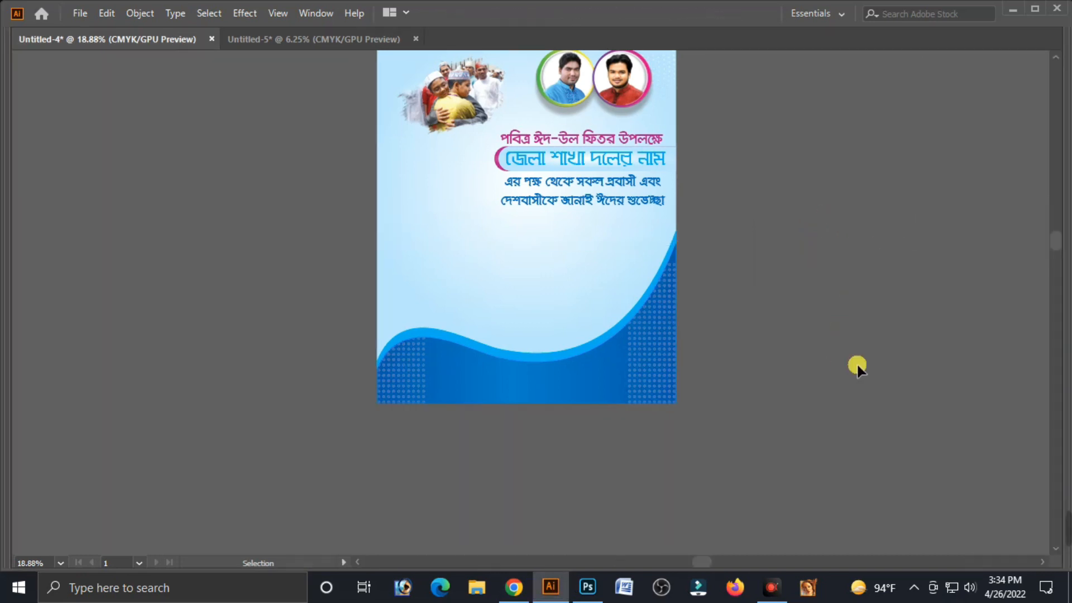
Duplicate the magenta পবিত্র ঈদ-উল ফিতর উপলক্ষে line onto the blue wave and fill the copy with white.
{"action": "left_click_drag", "start_coordinate": [743, 266], "coordinate": [749, 326]}
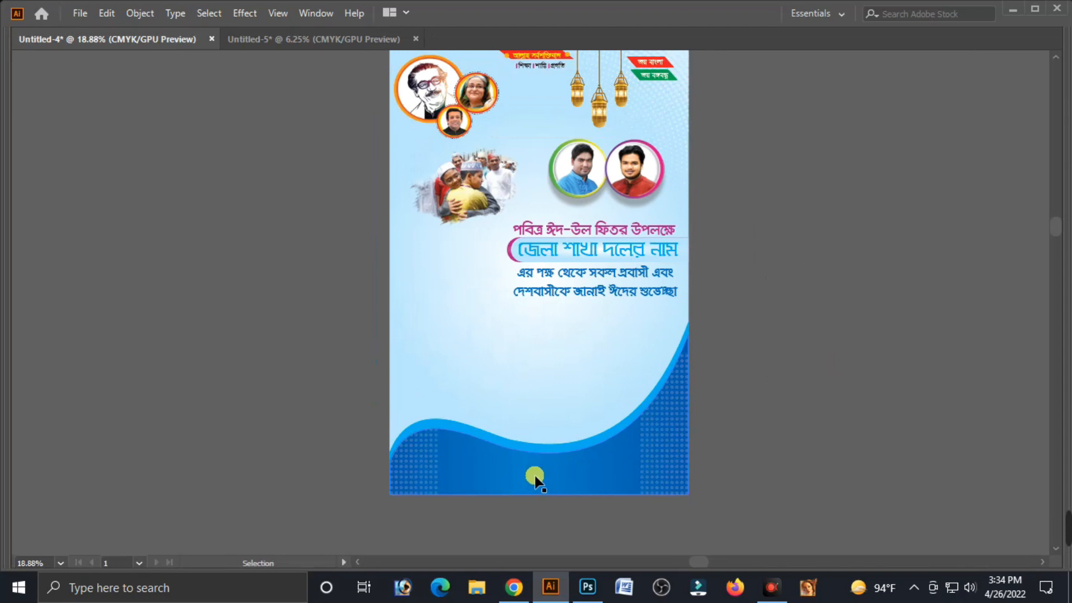
{"action": "left_click_drag", "start_coordinate": [612, 227], "coordinate": [556, 472]}
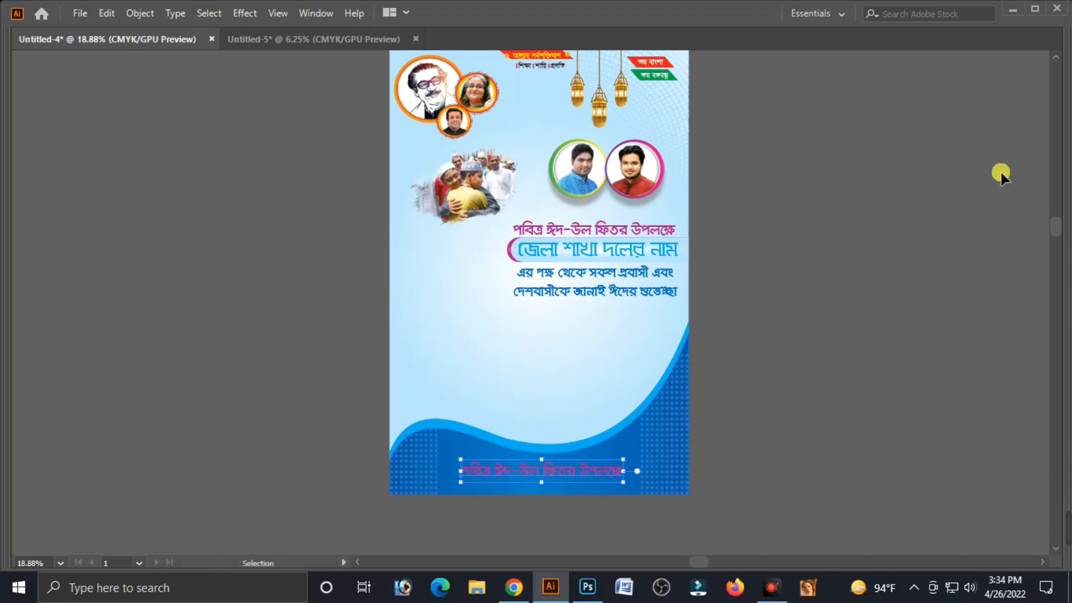
{"action": "key", "text": "Tab"}
{"action": "left_click", "coordinate": [1019, 203]}
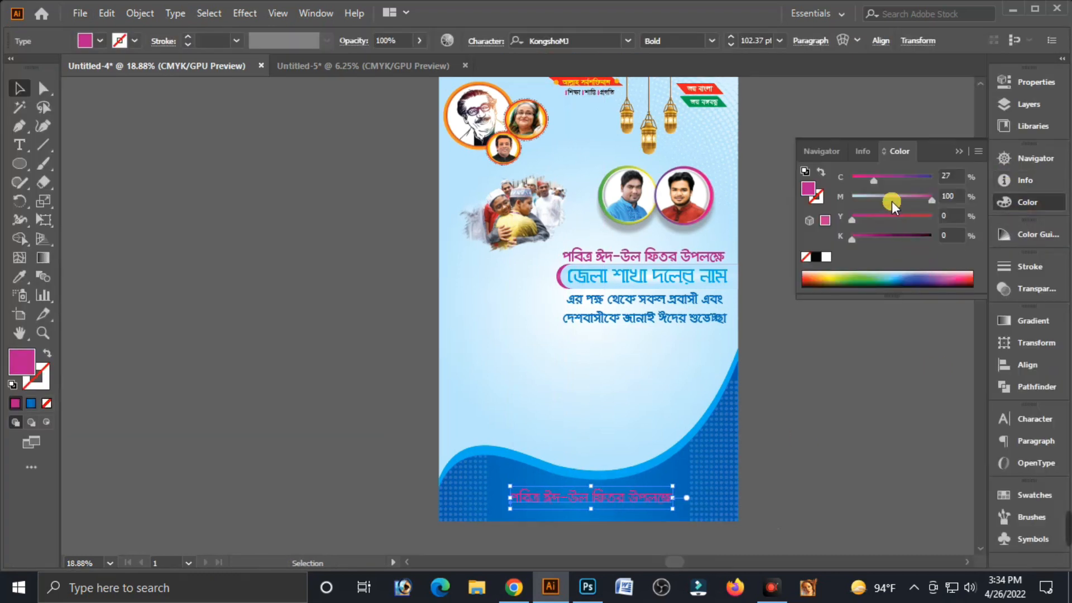
{"action": "left_click", "coordinate": [829, 257]}
Replace the white copy's text with আপনার নাম হবে and enlarge it to about 201 pt across the middle of the wave.
{"action": "double_click", "coordinate": [575, 499]}
{"action": "key", "text": "ctrl+a"}
{"action": "key", "text": "BackSpace"}
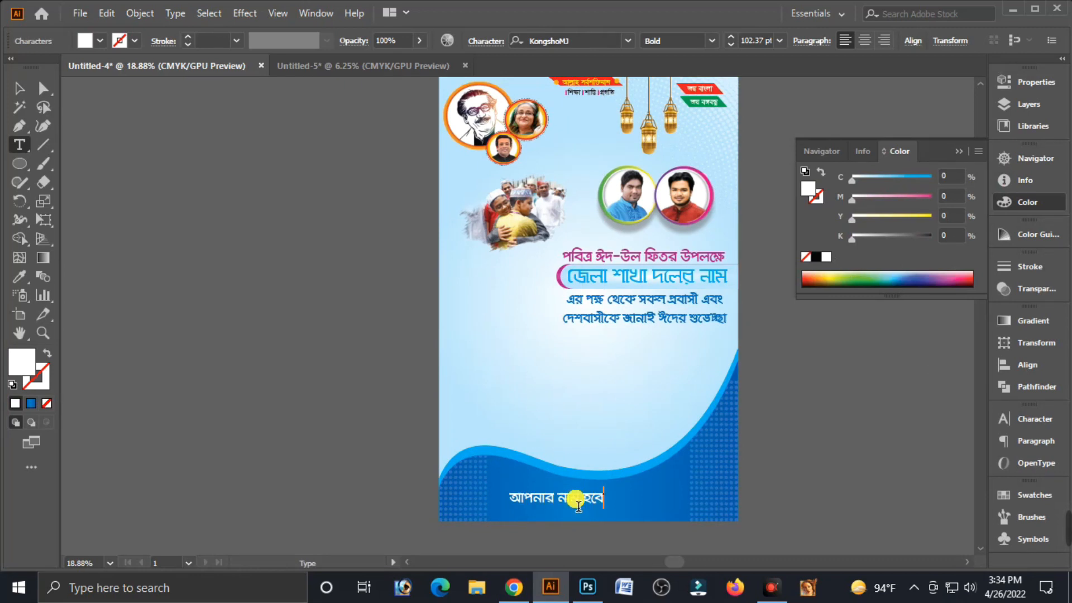
{"action": "key", "text": "Escape"}
{"action": "left_click_drag", "start_coordinate": [606, 519], "coordinate": [646, 501]}
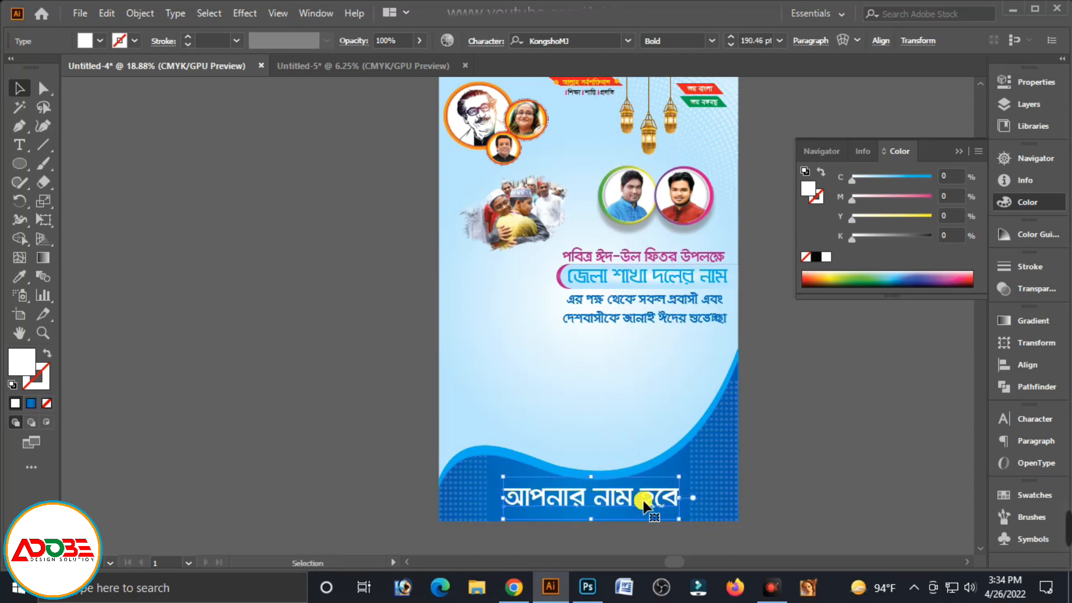
{"action": "left_click_drag", "start_coordinate": [651, 506], "coordinate": [682, 529]}
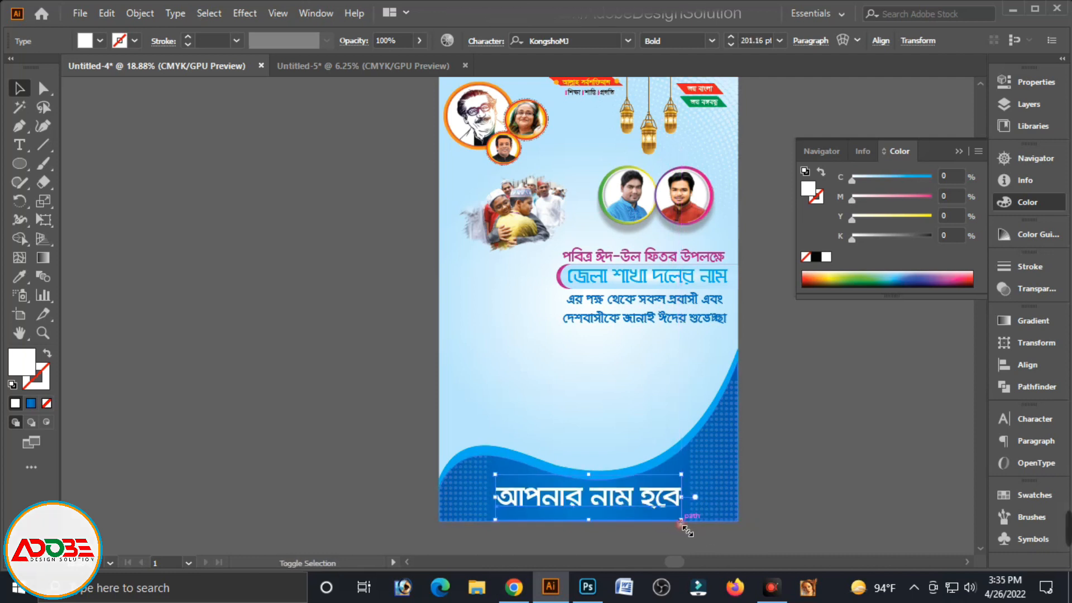
{"action": "left_click", "coordinate": [782, 444]}
Duplicate the আপনার নাম হবে line below the poster and scale the copy down to about 80 pt.
{"action": "scroll", "coordinate": [613, 507], "scroll_direction": "up", "scroll_amount": 8}
{"action": "left_click_drag", "start_coordinate": [616, 407], "coordinate": [607, 501]}
{"action": "double_click", "coordinate": [607, 501]}
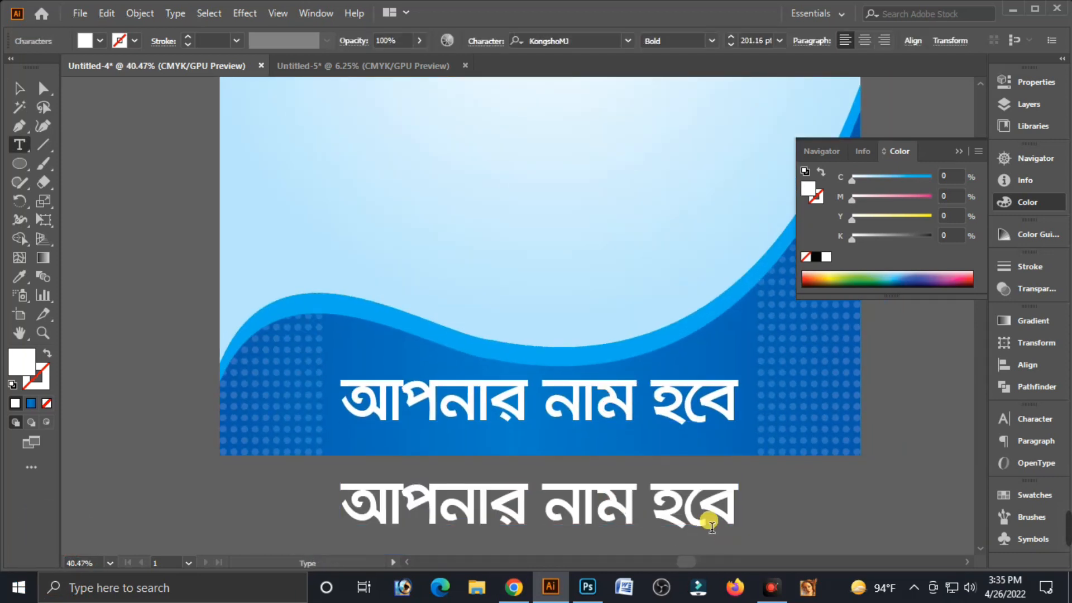
{"action": "key", "text": "Escape"}
{"action": "left_click_drag", "start_coordinate": [746, 455], "coordinate": [651, 522]}
Replace the smaller copy's text with বাংলাদেশ দলের নাম, নোয়াখালী।.
{"action": "triple_click", "coordinate": [542, 514]}
{"action": "key", "text": "BackSpace"}
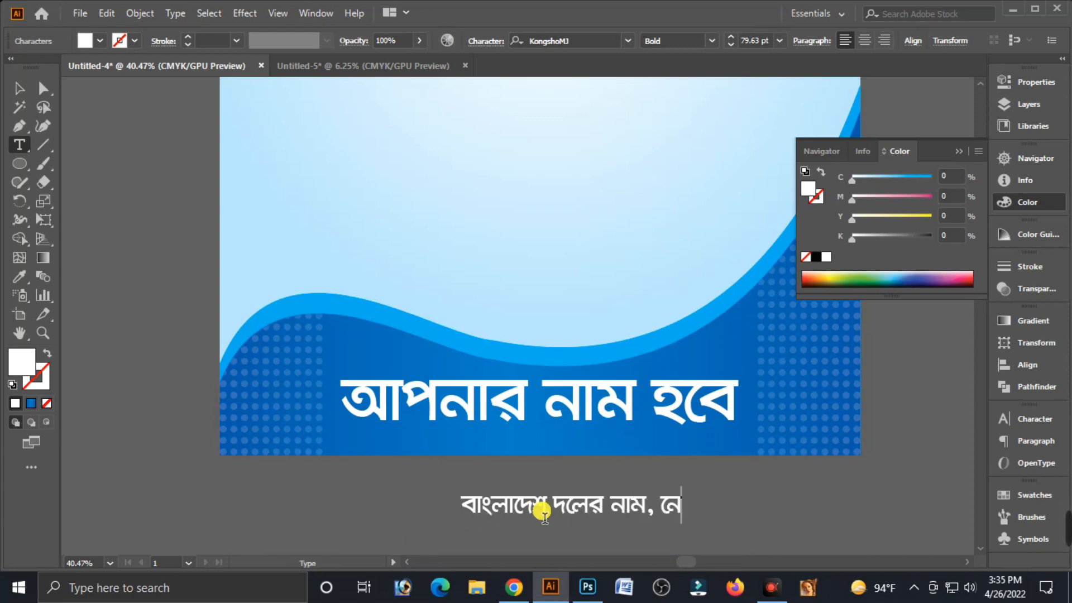
{"action": "key", "text": "Escape"}
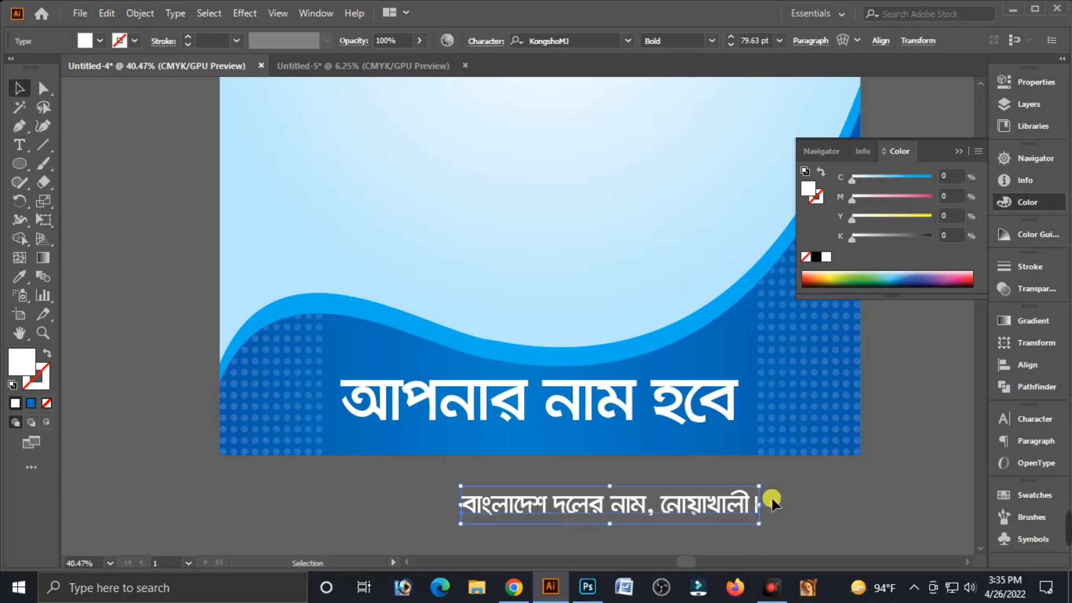
Fill the small line with 100% yellow, scale it to about 66 pt and place it beneath the name line.
{"action": "left_click_drag", "start_coordinate": [892, 215], "coordinate": [931, 216]}
{"action": "left_click_drag", "start_coordinate": [752, 528], "coordinate": [640, 448]}
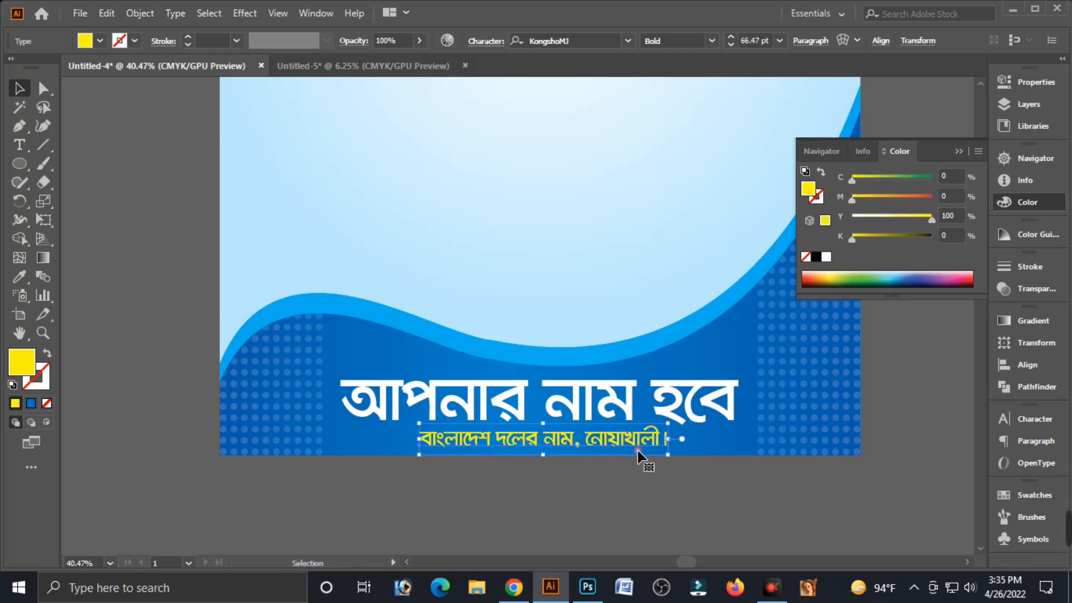
{"action": "left_click", "coordinate": [642, 513]}
Cut the portrait of the man in the brown vest from Untitled-5 and paste it into the Untitled-4 poster.
{"action": "key", "text": "ctrl+minus"}
{"action": "key", "text": "ctrl+minus"}
{"action": "key", "text": "ctrl+minus"}
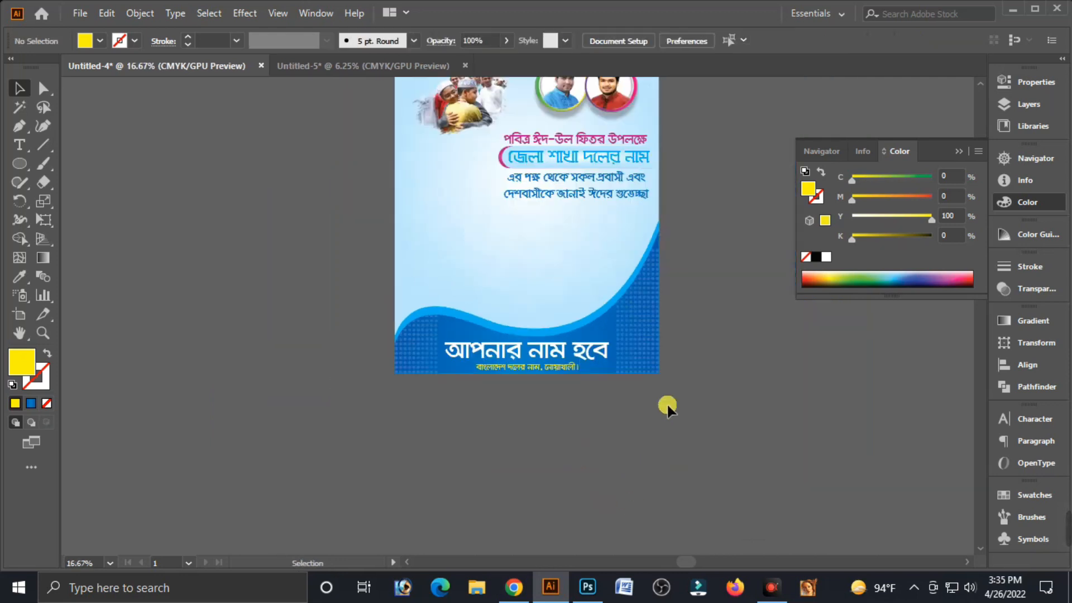
{"action": "left_click_drag", "start_coordinate": [691, 253], "coordinate": [684, 335]}
{"action": "left_click_drag", "start_coordinate": [559, 303], "coordinate": [584, 279]}
{"action": "left_click_drag", "start_coordinate": [598, 231], "coordinate": [597, 265]}
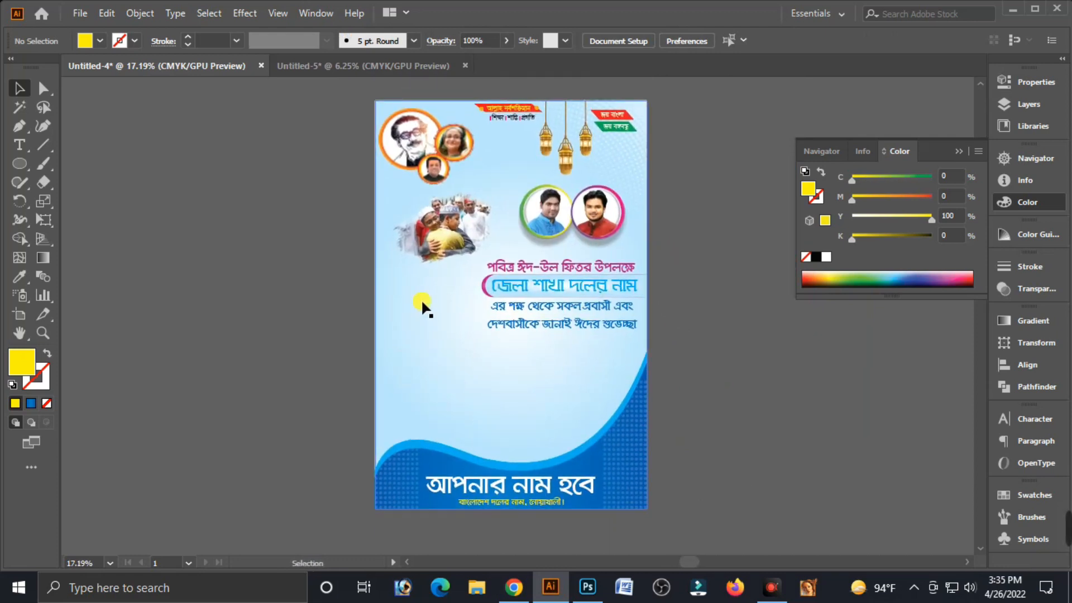
{"action": "left_click", "coordinate": [960, 150]}
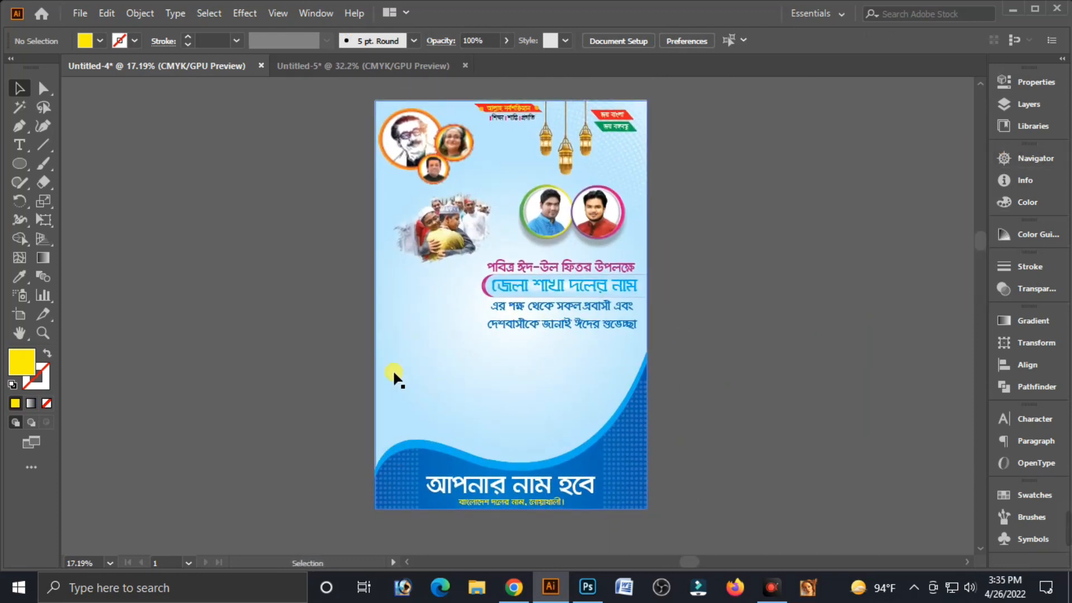
{"action": "left_click", "coordinate": [344, 67]}
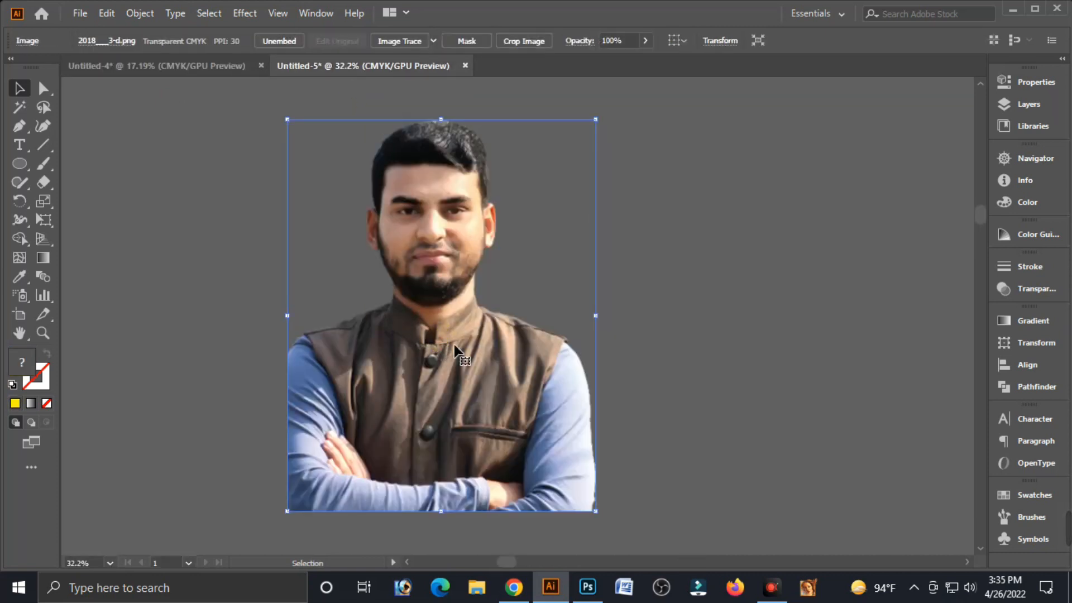
{"action": "key", "text": "ctrl+x"}
{"action": "left_click", "coordinate": [191, 68]}
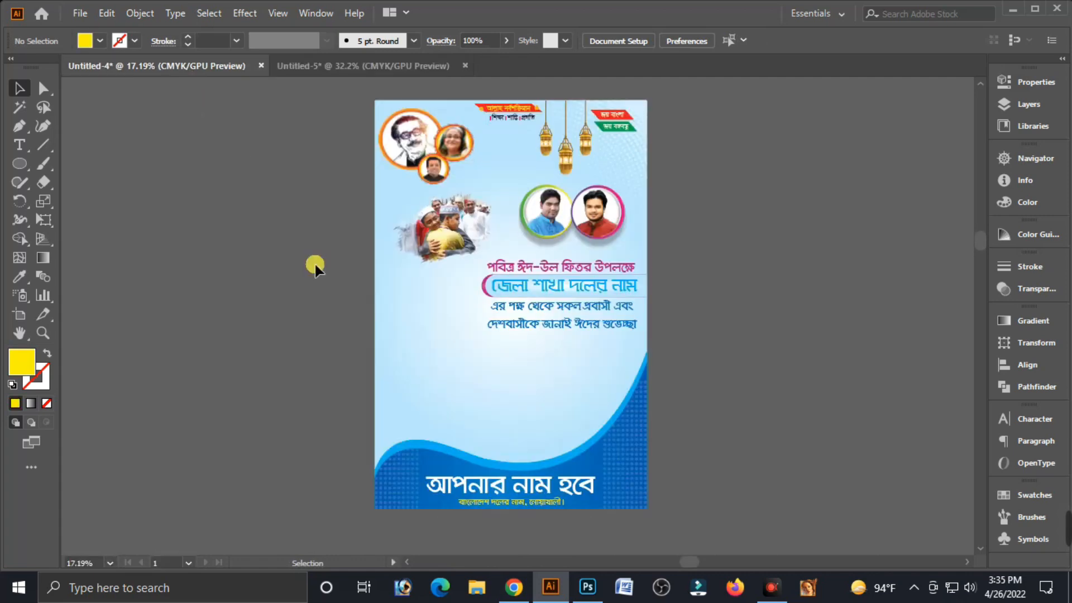
{"action": "key", "text": "ctrl+v"}
Place the portrait in the poster's lower-left area, just above the name line and slightly past the left edge.
{"action": "left_click_drag", "start_coordinate": [504, 372], "coordinate": [435, 398]}
{"action": "key", "text": "Down"}
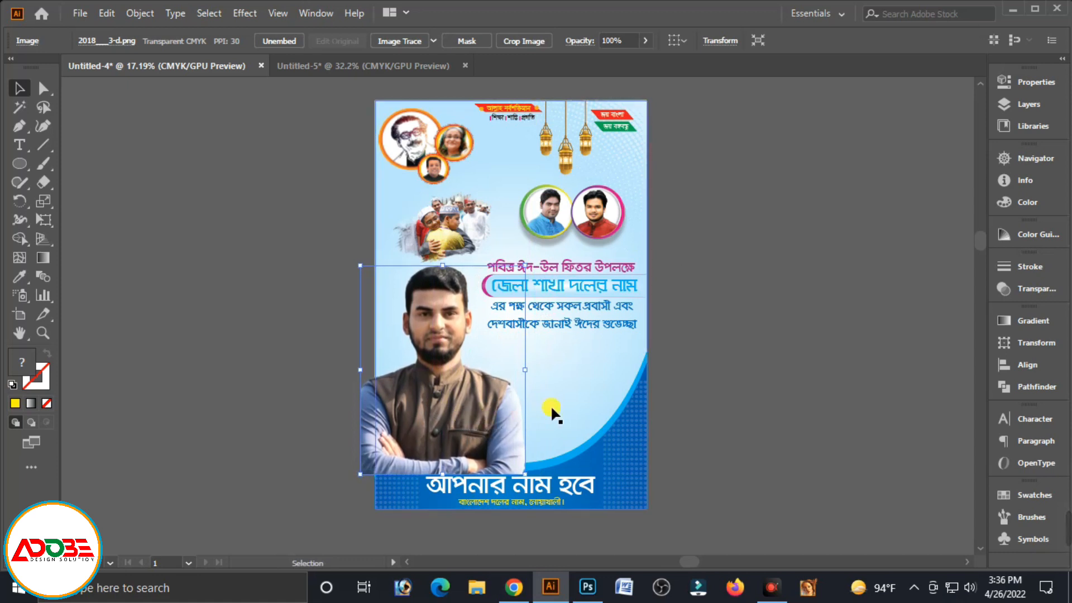
{"action": "key", "text": "Right"}
{"action": "key", "text": "Right"}
Copy the gradient background rectangle, paste it in front and bring the copy to the top of the stack.
{"action": "left_click", "coordinate": [566, 381]}
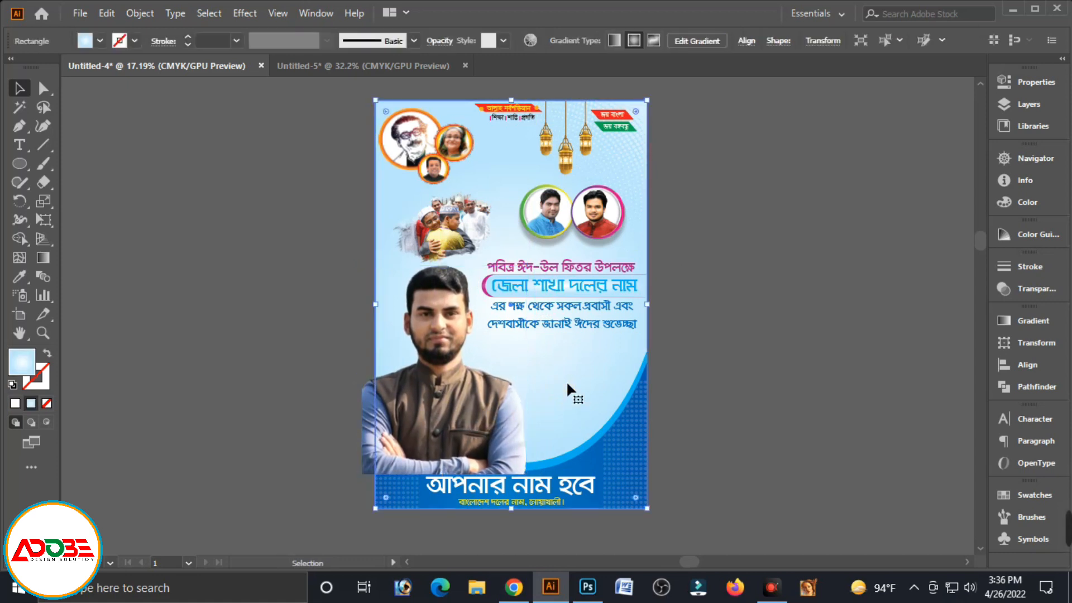
{"action": "left_click", "coordinate": [106, 13]}
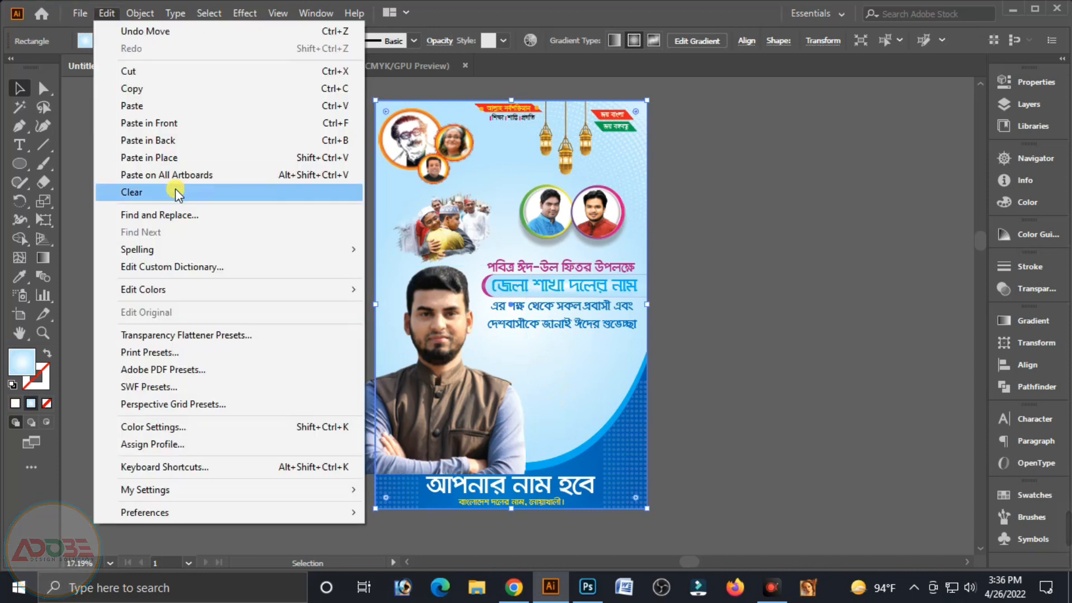
{"action": "left_click", "coordinate": [134, 88]}
{"action": "left_click", "coordinate": [108, 13]}
{"action": "left_click", "coordinate": [140, 122]}
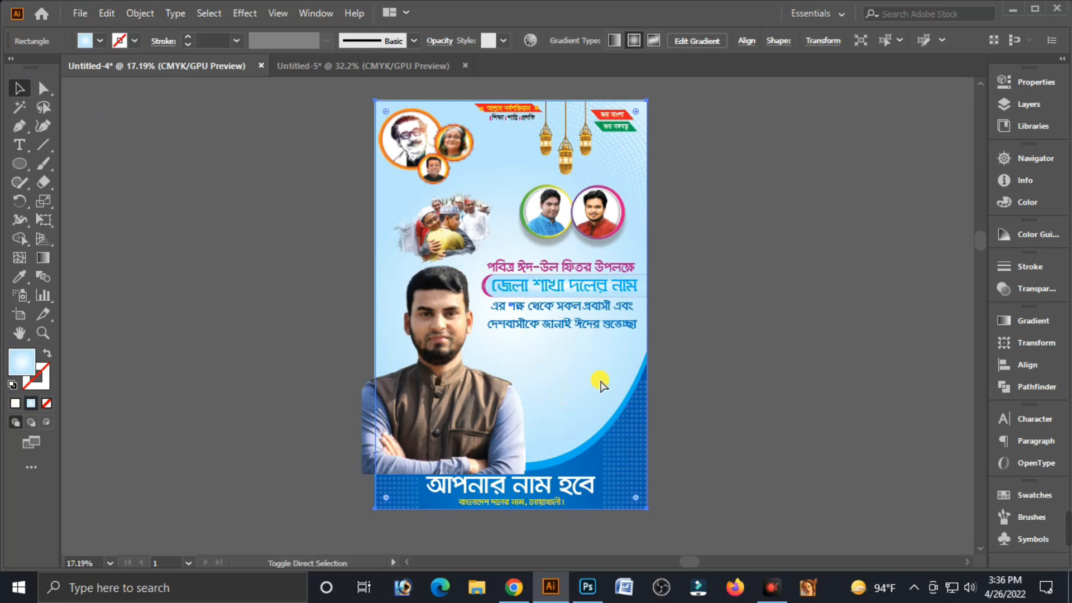
{"action": "key", "text": "ctrl+shift+bracketright"}
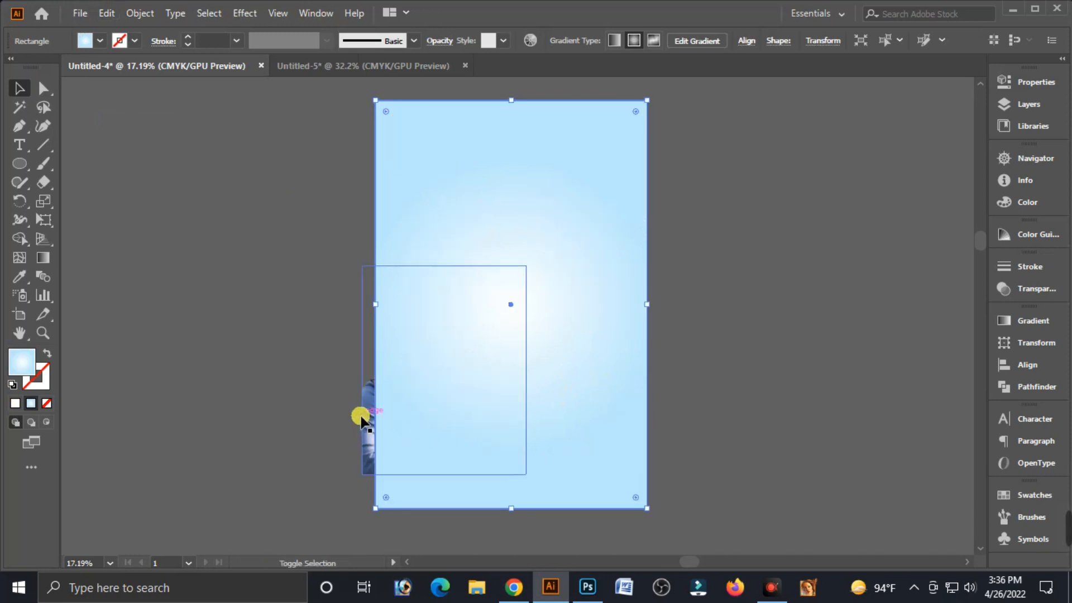
Clip the portrait to the copied rectangle and stack it just above the background, behind the blue waves.
{"action": "left_click", "coordinate": [361, 420], "text": "shift"}
{"action": "right_click", "coordinate": [475, 358]}
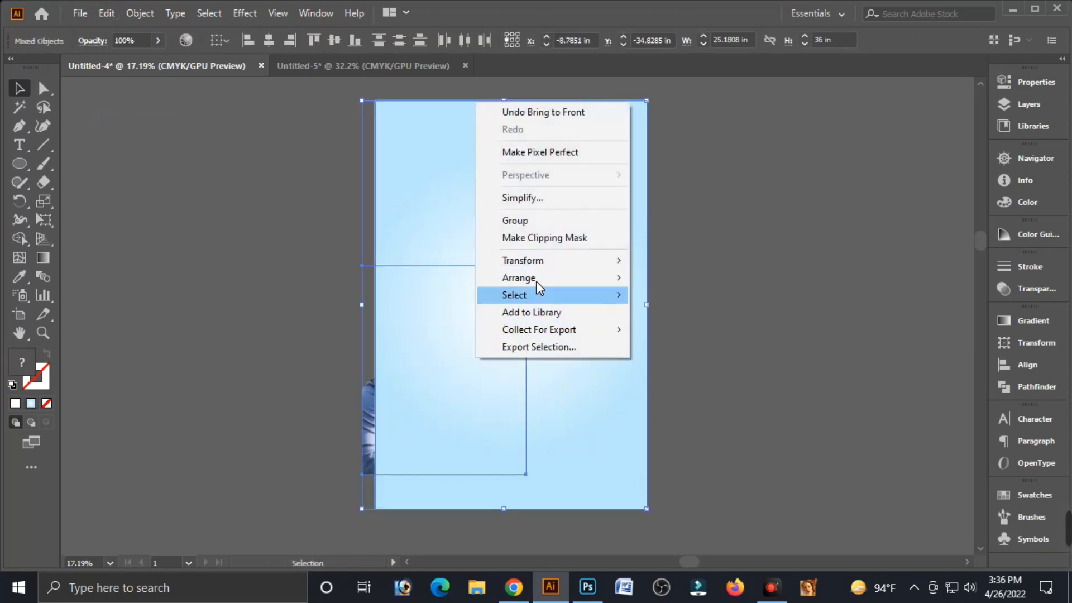
{"action": "left_click", "coordinate": [560, 239]}
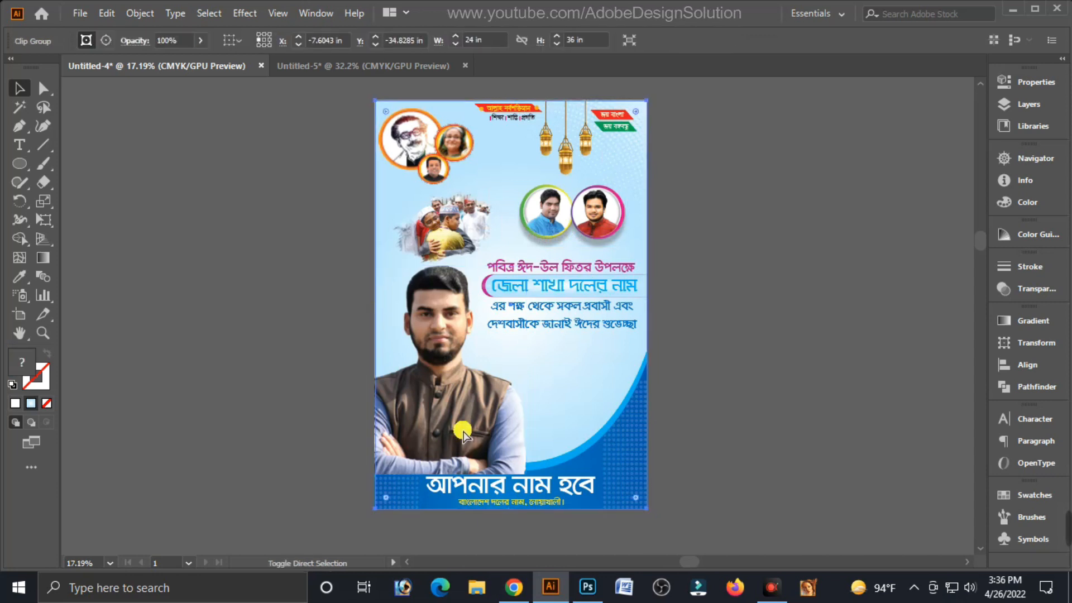
{"action": "key", "text": "ctrl+shift+bracketleft"}
{"action": "key", "text": "ctrl+bracketright"}
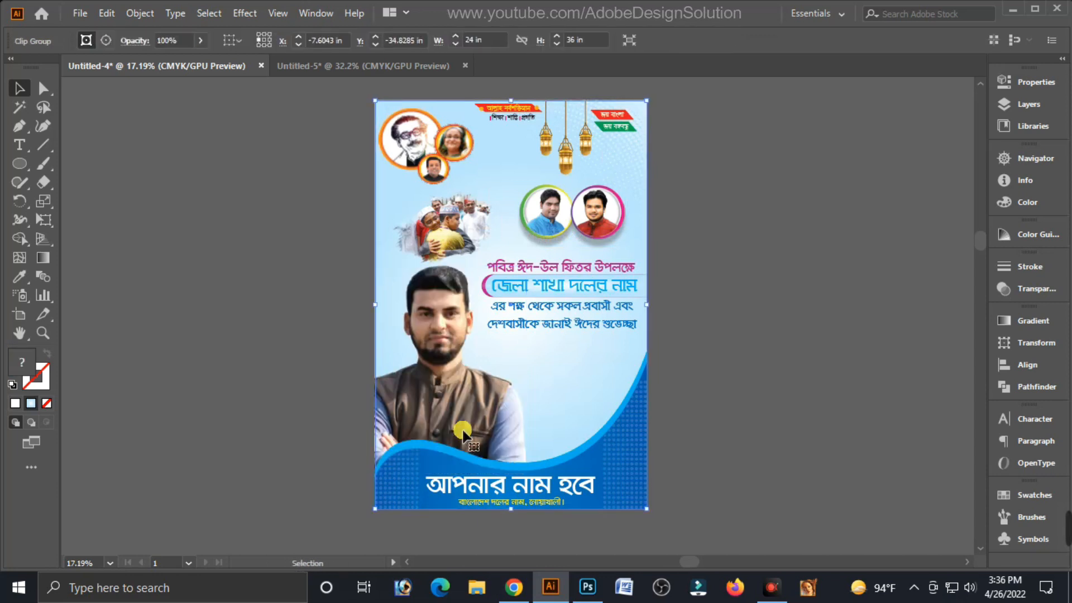
Cut the red and blue "ঈদ মোবারক" lettering from the Untitled-5 document.
{"action": "left_click", "coordinate": [692, 407]}
{"action": "key", "text": "ctrl+space"}
{"action": "left_click_drag", "start_coordinate": [504, 281], "coordinate": [534, 364]}
{"action": "key", "text": "space"}
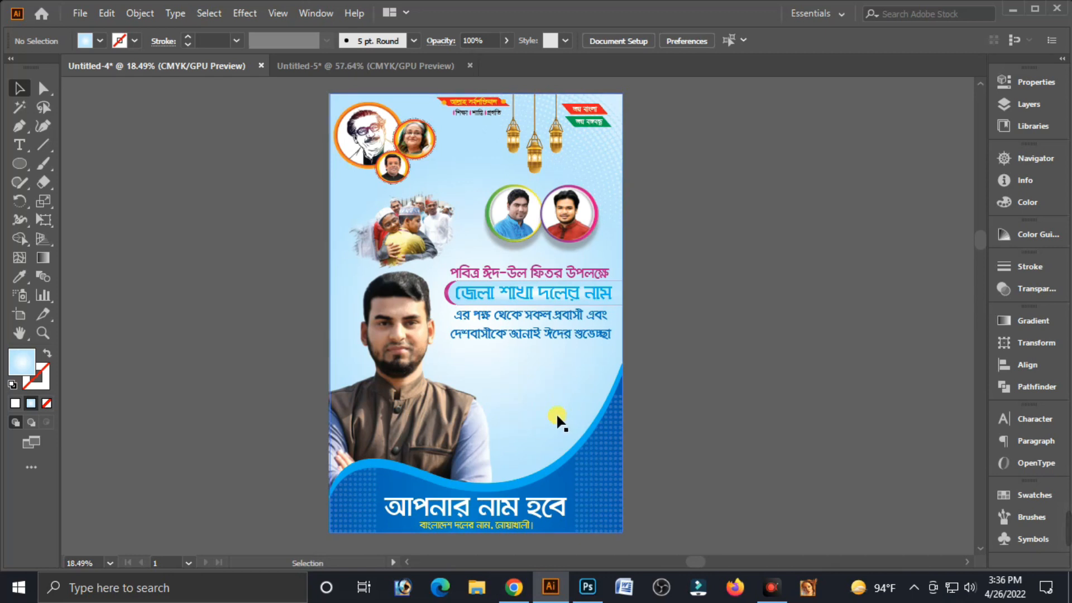
{"action": "left_click", "coordinate": [360, 67]}
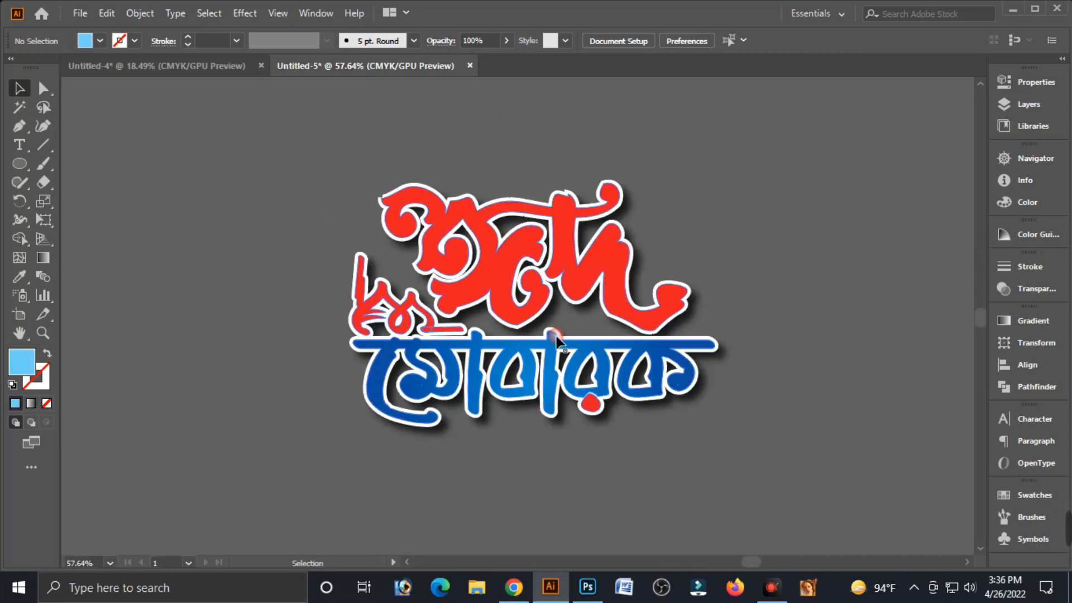
{"action": "left_click", "coordinate": [523, 306]}
{"action": "key", "text": "Delete"}
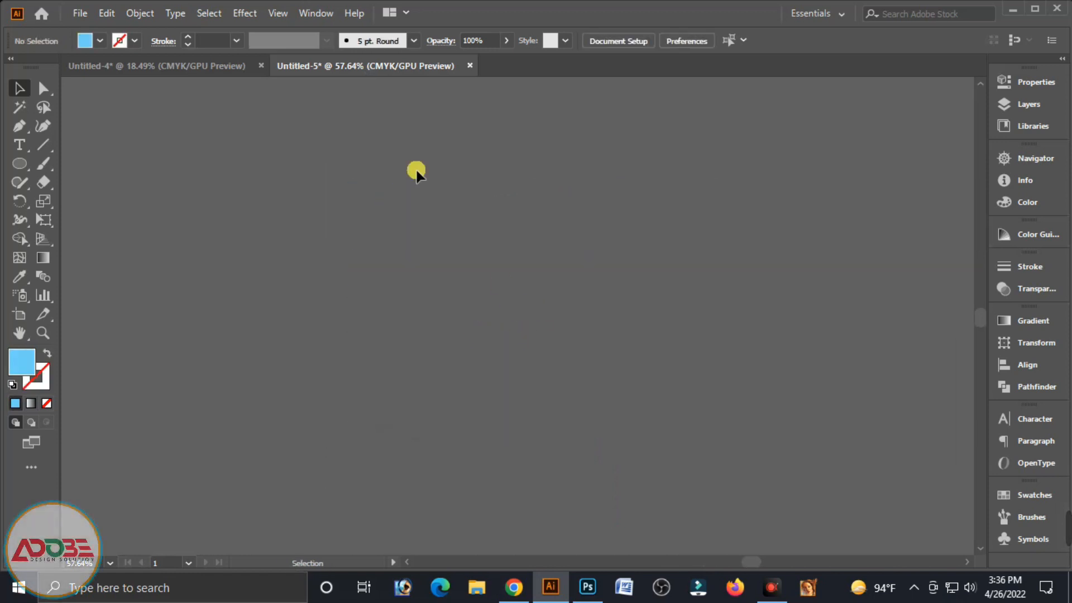
Paste the "ঈদ মোবারক" lettering into the Untitled-4 poster and place it below the greeting text, beside the portrait.
{"action": "left_click", "coordinate": [204, 60]}
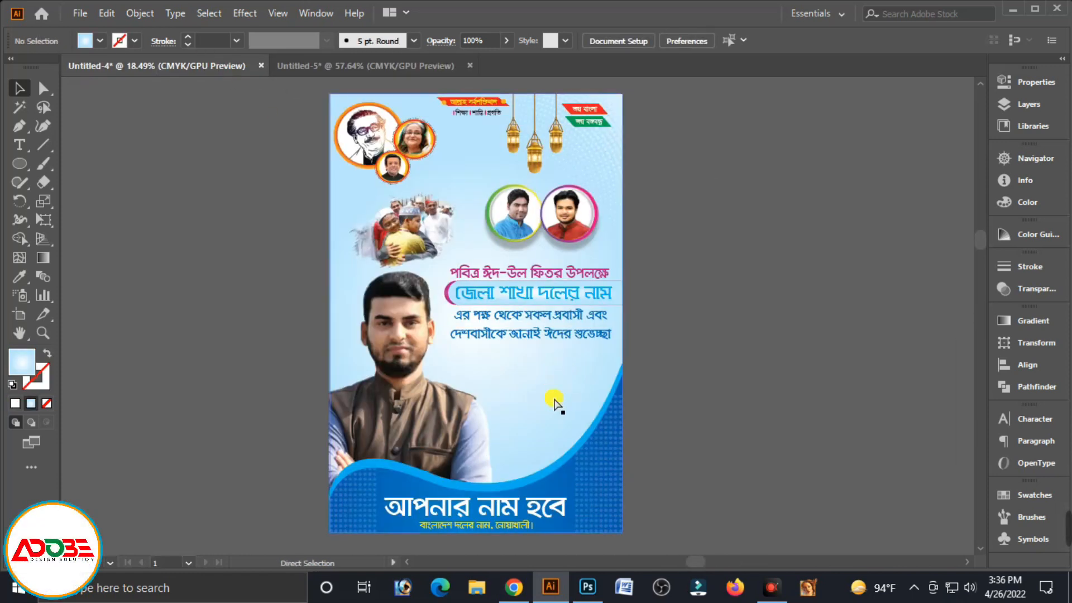
{"action": "key", "text": "ctrl+v"}
{"action": "left_click_drag", "start_coordinate": [506, 309], "coordinate": [534, 403]}
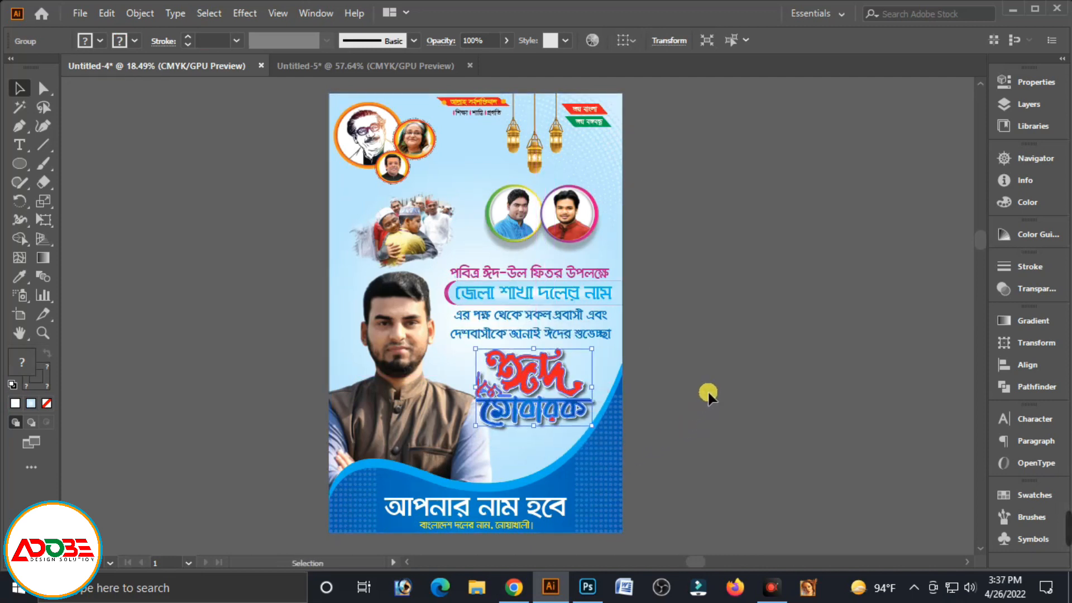
{"action": "left_click", "coordinate": [709, 393]}
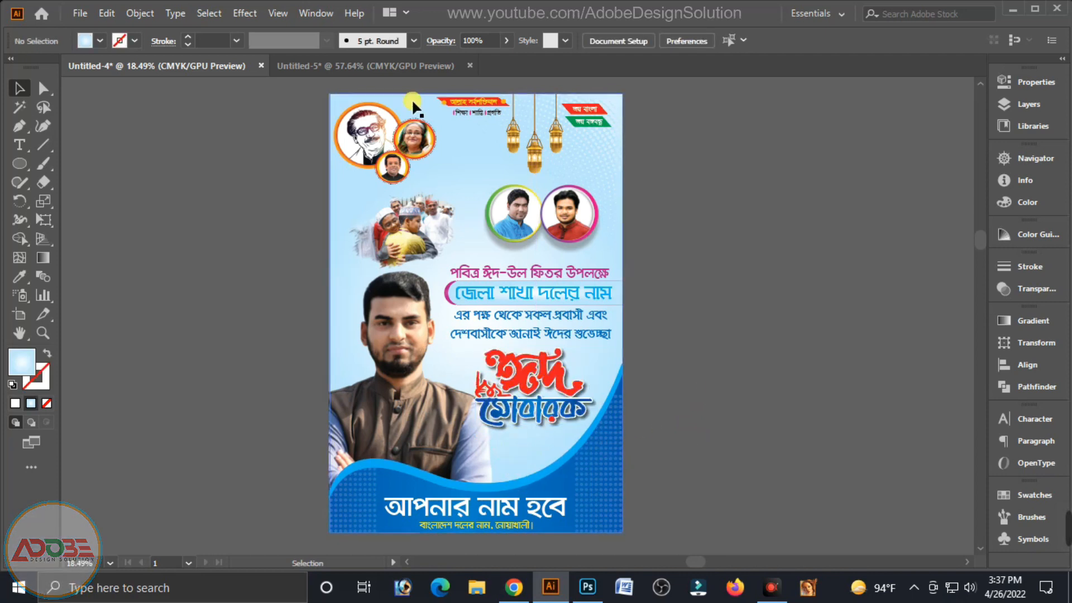
Cut the green mosque silhouette from Untitled-5, paste it into the Untitled-4 poster and place it under the "ঈদ মোবারক" lettering, behind the blue wave.
{"action": "left_click", "coordinate": [400, 63]}
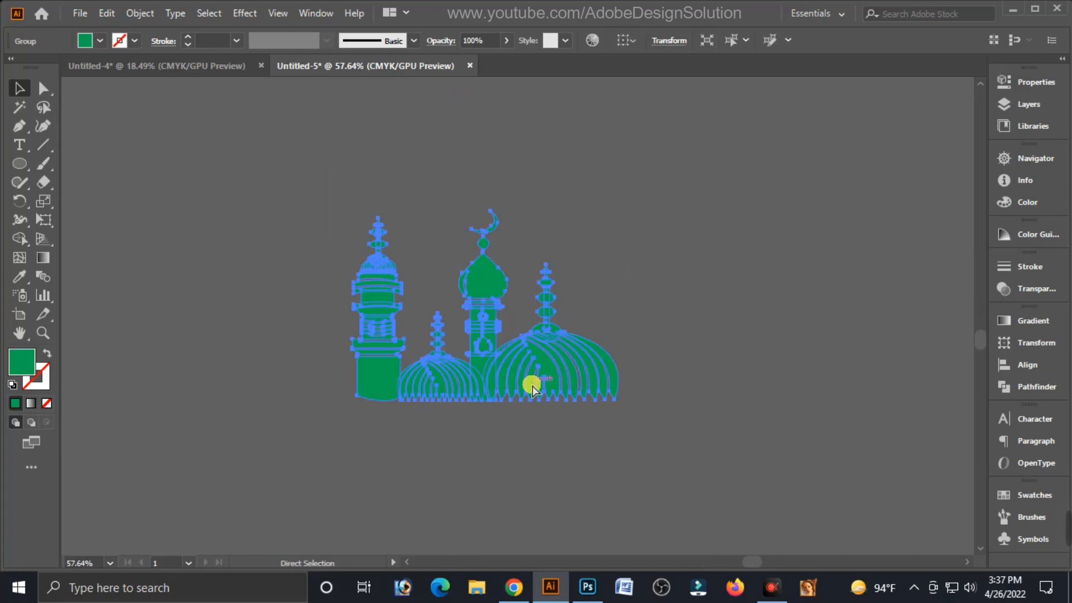
{"action": "key", "text": "ctrl+x"}
{"action": "left_click", "coordinate": [229, 69]}
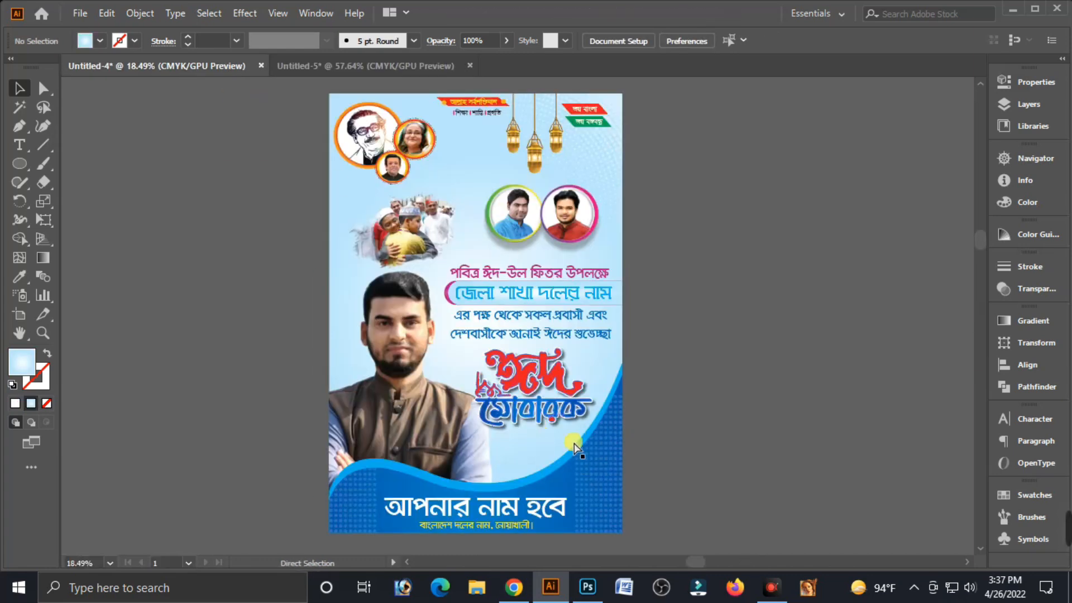
{"action": "key", "text": "ctrl+v"}
{"action": "left_click_drag", "start_coordinate": [542, 337], "coordinate": [564, 481]}
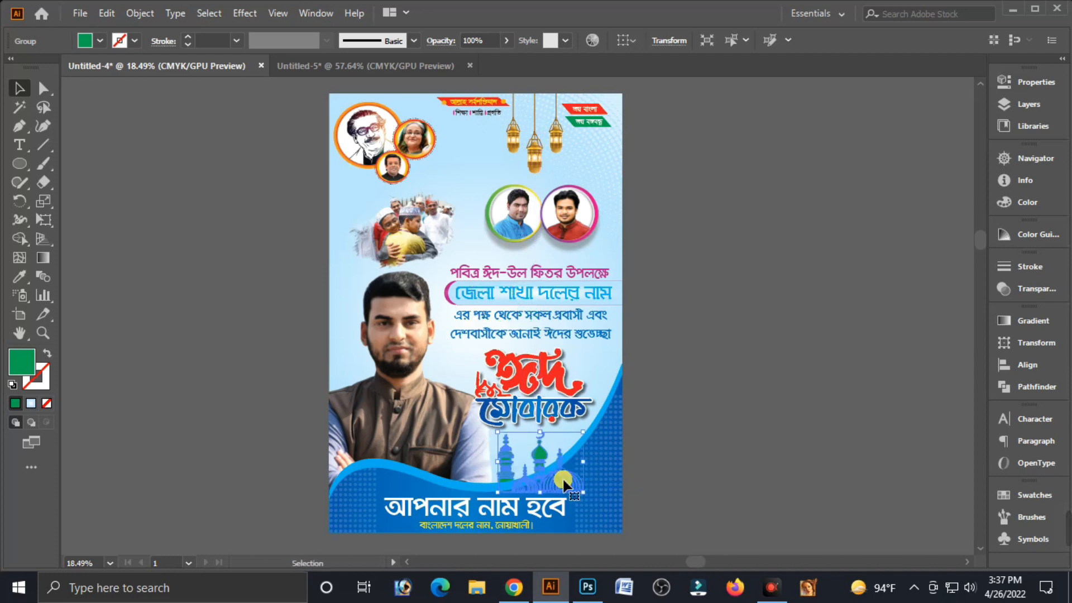
{"action": "left_click", "coordinate": [722, 445]}
Recolour the mosque silhouette to a light blue fill of C 50, M 0, Y 0, K 0.
{"action": "scroll", "coordinate": [544, 469], "scroll_direction": "up", "scroll_amount": 3}
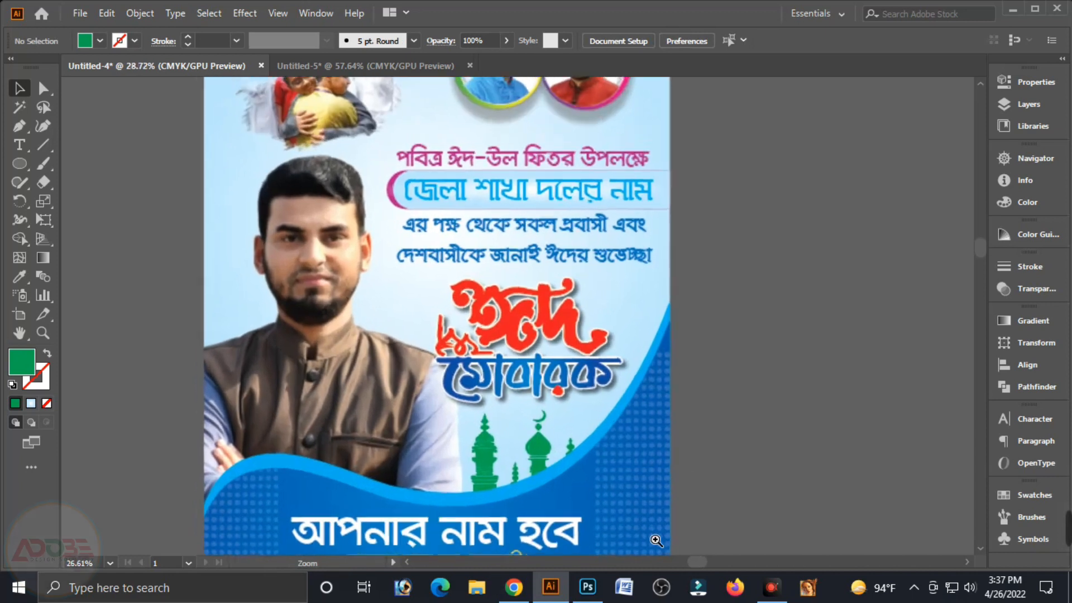
{"action": "left_click", "coordinate": [550, 463]}
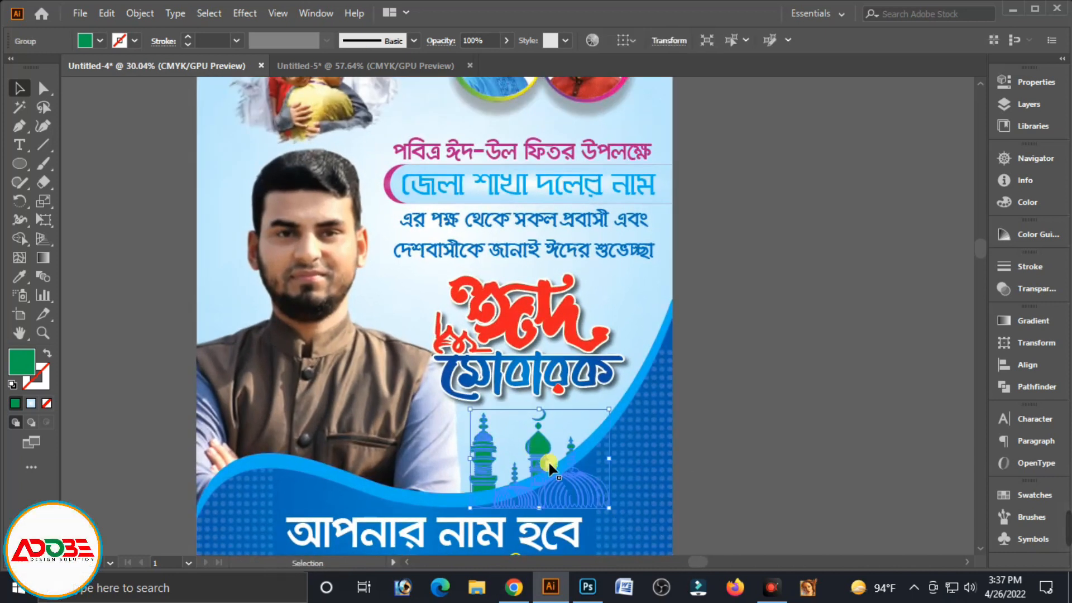
{"action": "left_click", "coordinate": [1004, 210]}
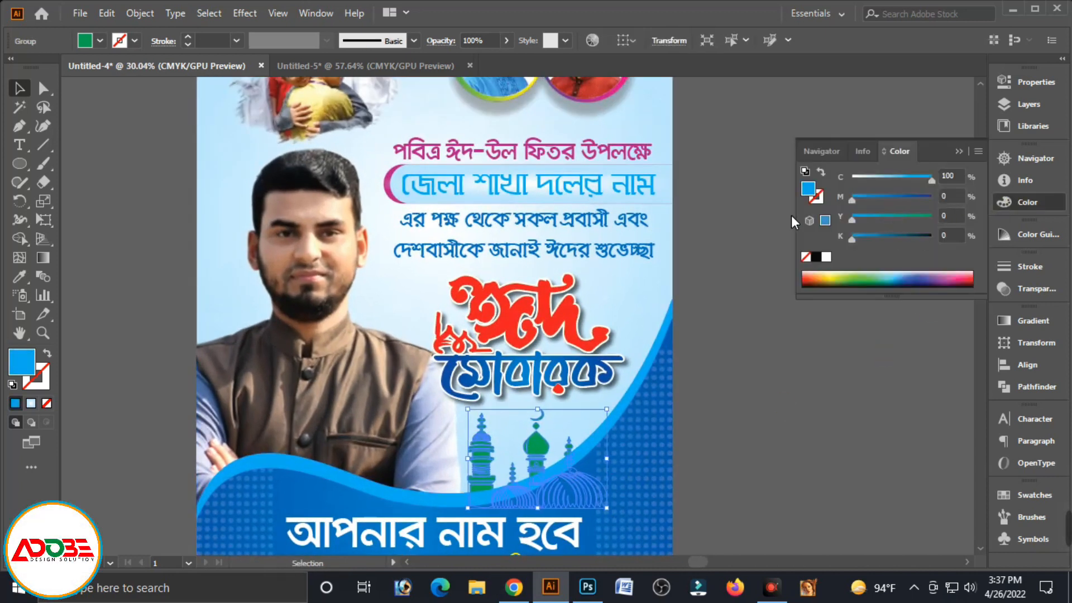
{"action": "mouse_move", "coordinate": [896, 182]}
{"action": "left_mouse_down"}
{"action": "mouse_move", "coordinate": [874, 180]}
{"action": "mouse_move", "coordinate": [886, 182]}
{"action": "left_mouse_up"}
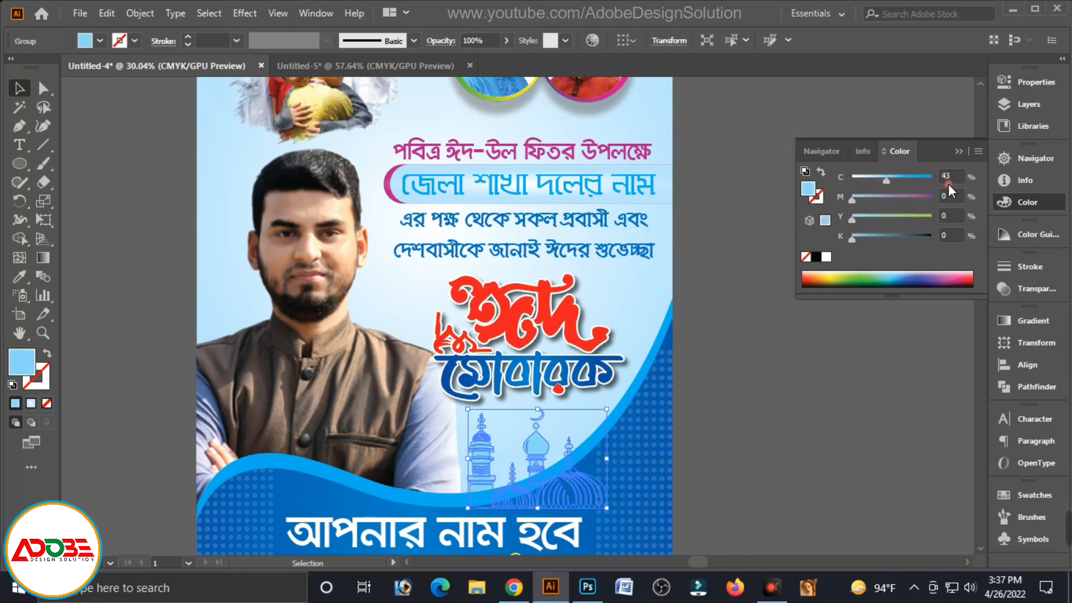
{"action": "left_click", "coordinate": [826, 219]}
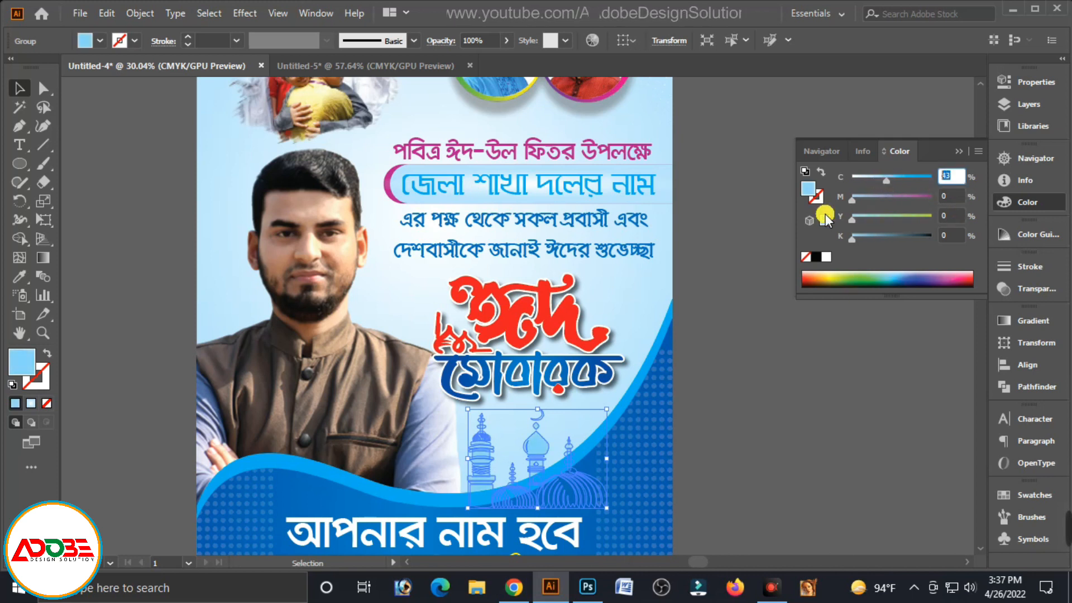
{"action": "left_click", "coordinate": [773, 402]}
Examine the overall layout of the whole poster, including with the interface panels hidden.
{"action": "key", "text": "Tab"}
{"action": "key", "text": "ctrl+minus"}
{"action": "key", "text": "ctrl+minus"}
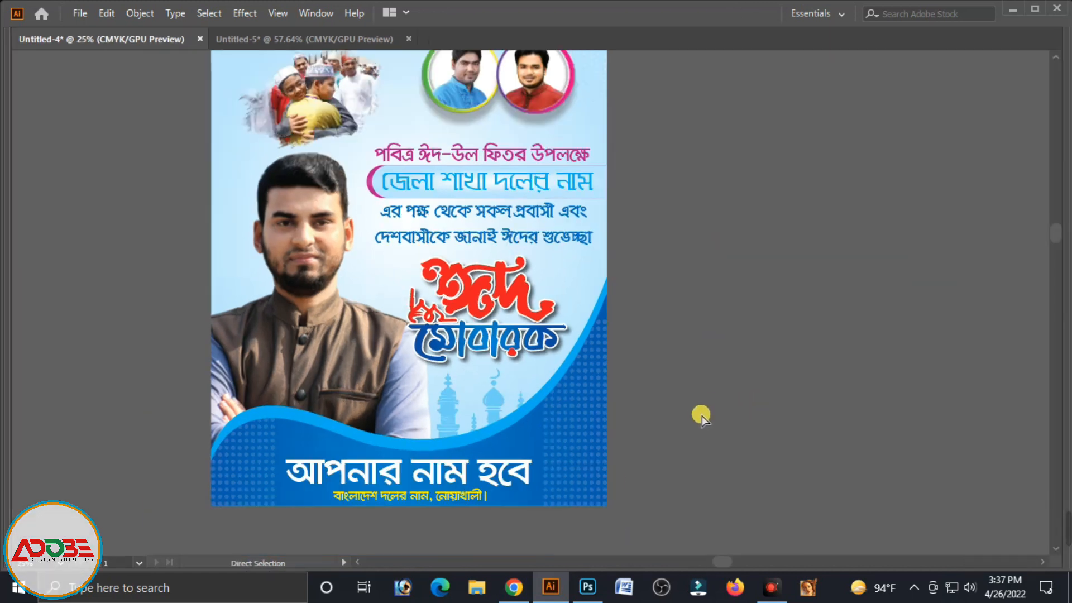
{"action": "left_click_drag", "start_coordinate": [675, 366], "coordinate": [675, 425]}
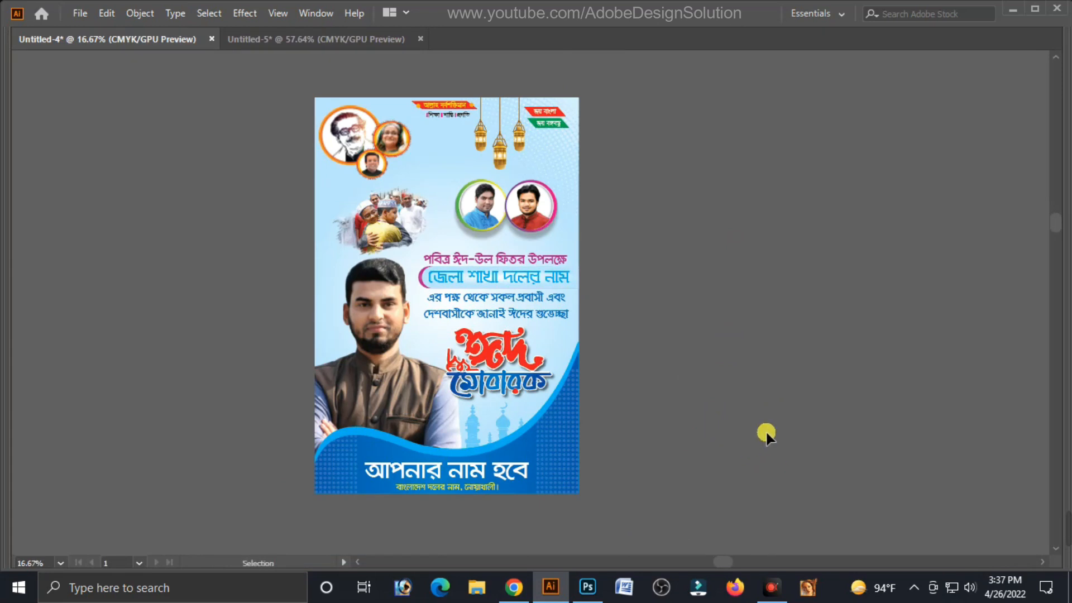
{"action": "key", "text": "Tab"}
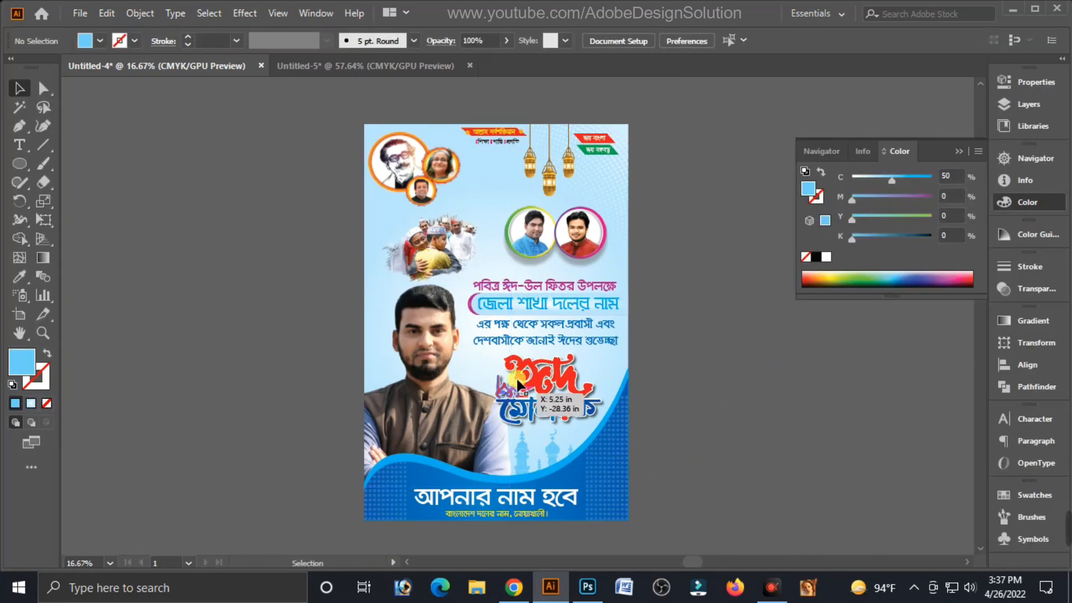
{"action": "left_click", "coordinate": [960, 151]}
{"action": "left_click_drag", "start_coordinate": [380, 194], "coordinate": [411, 217]}
{"action": "left_click_drag", "start_coordinate": [514, 284], "coordinate": [508, 259]}
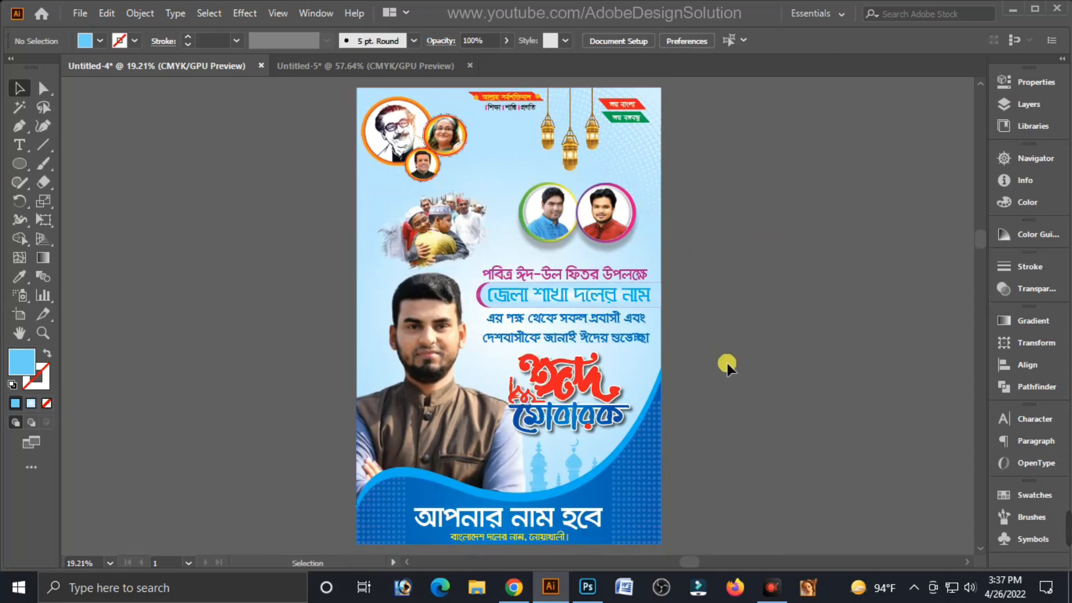
Select all of the poster's artwork and group it.
{"action": "left_click_drag", "start_coordinate": [715, 533], "coordinate": [715, 540]}
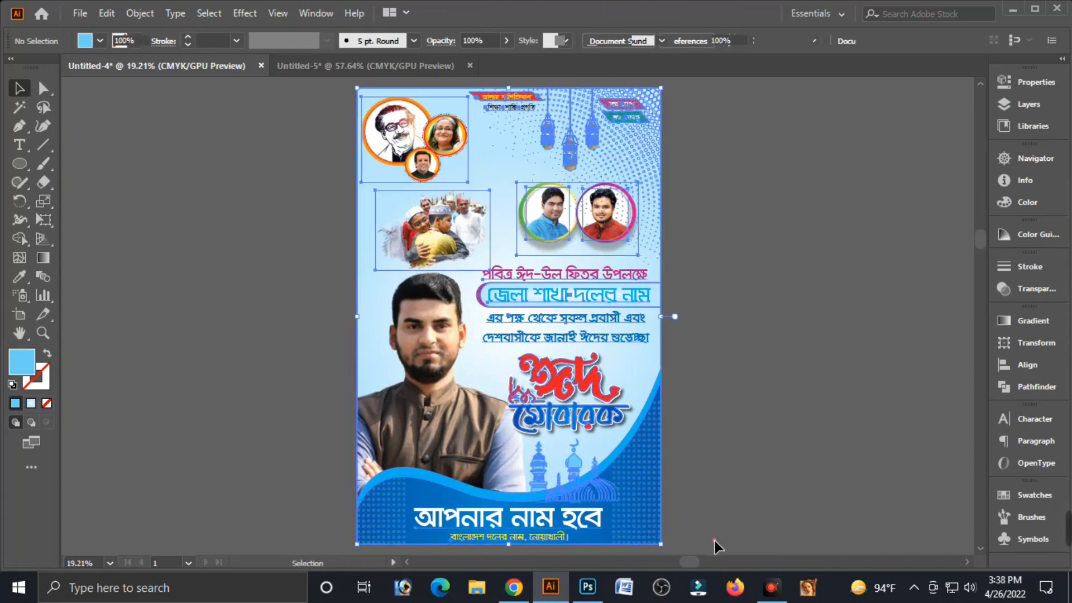
{"action": "key", "text": "ctrl+g"}
{"action": "left_click", "coordinate": [756, 335]}
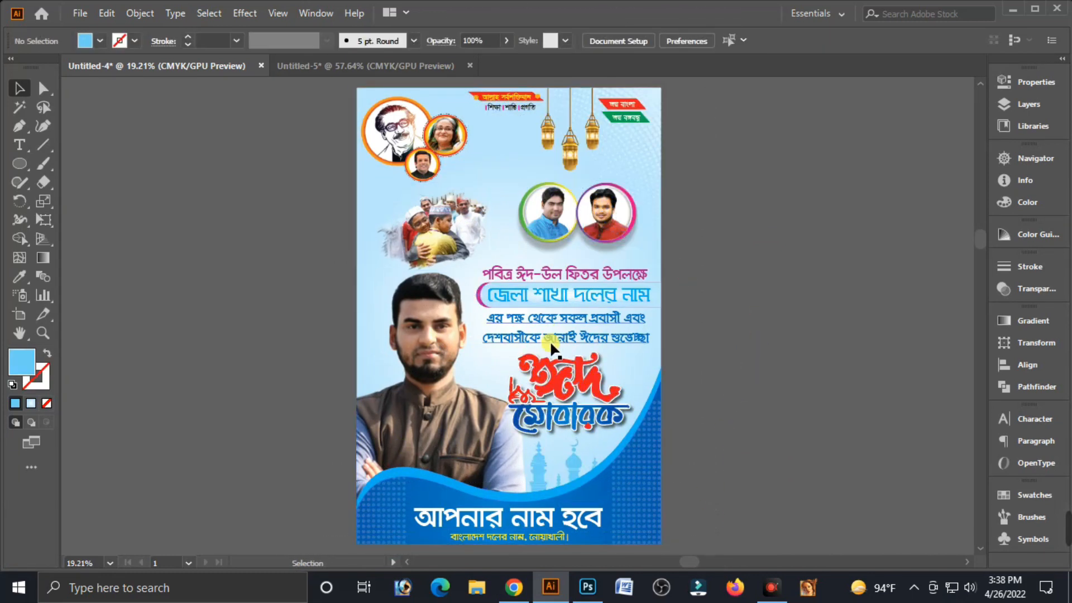